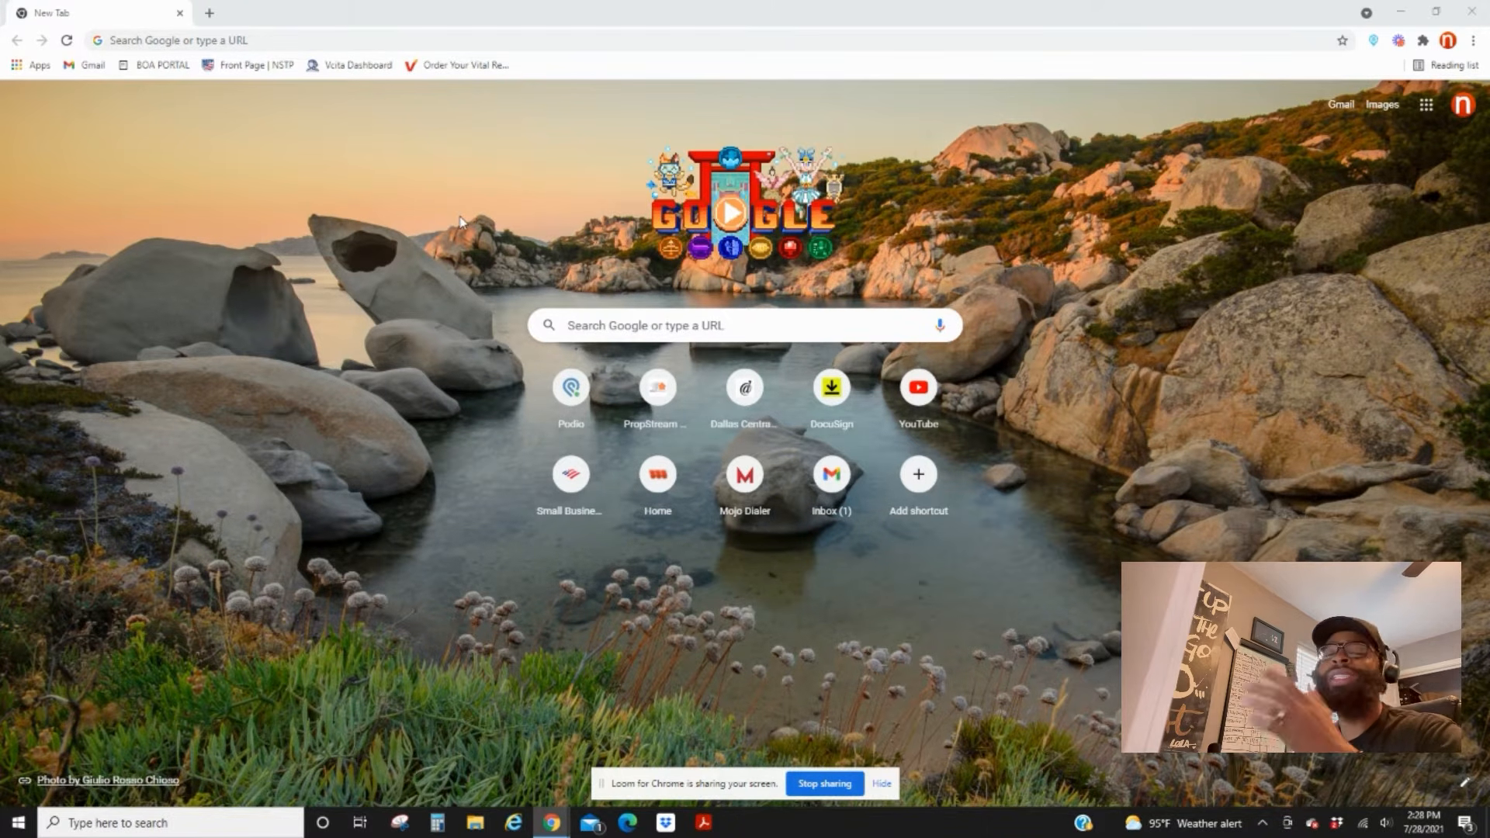
# Search Google for 'sos direct' and open the Texas Secretary of State SOSDirect result
pyautogui.click(326, 44)
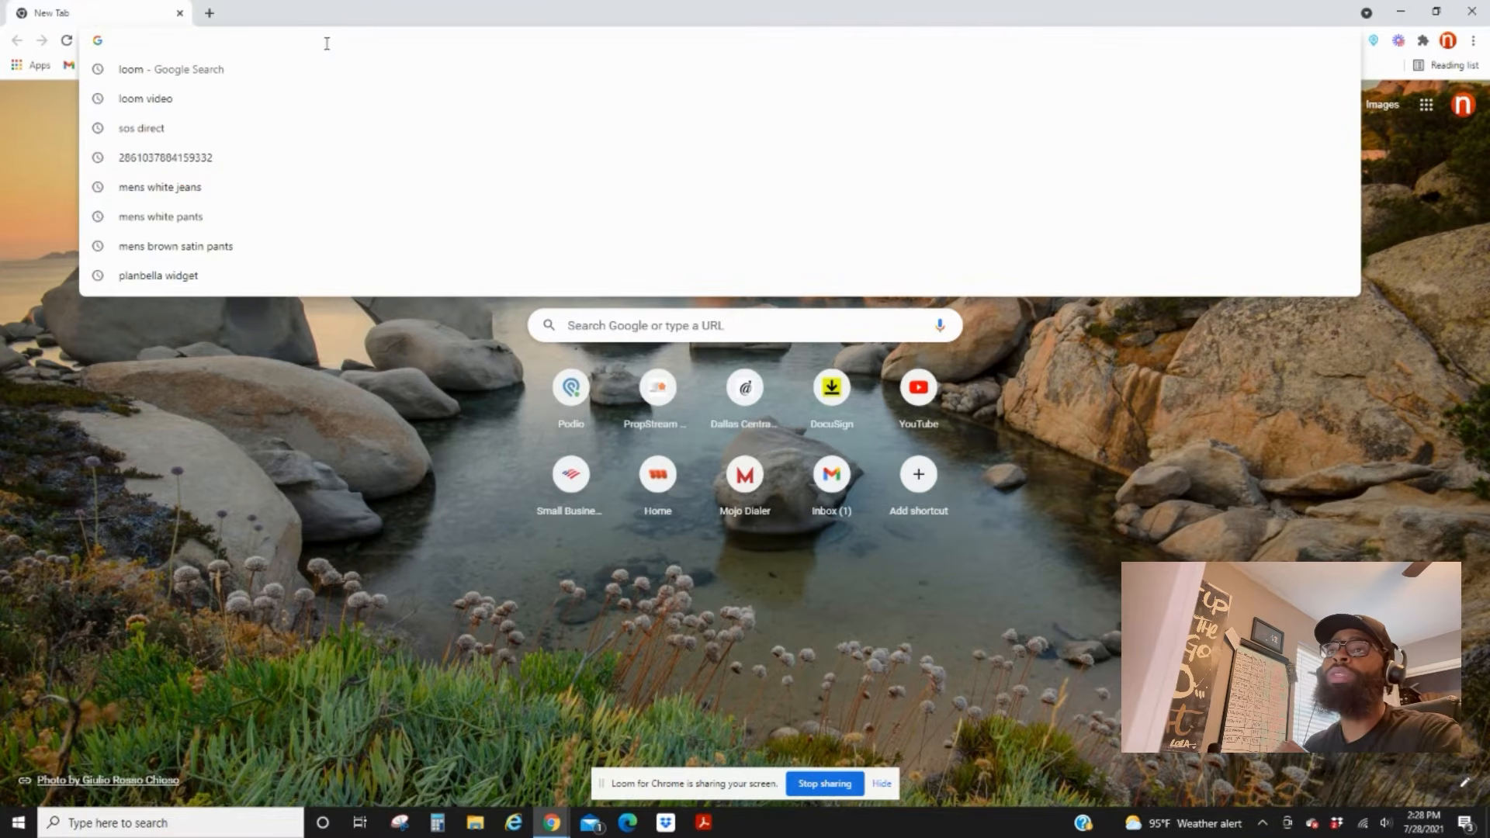
pyautogui.click(186, 137)
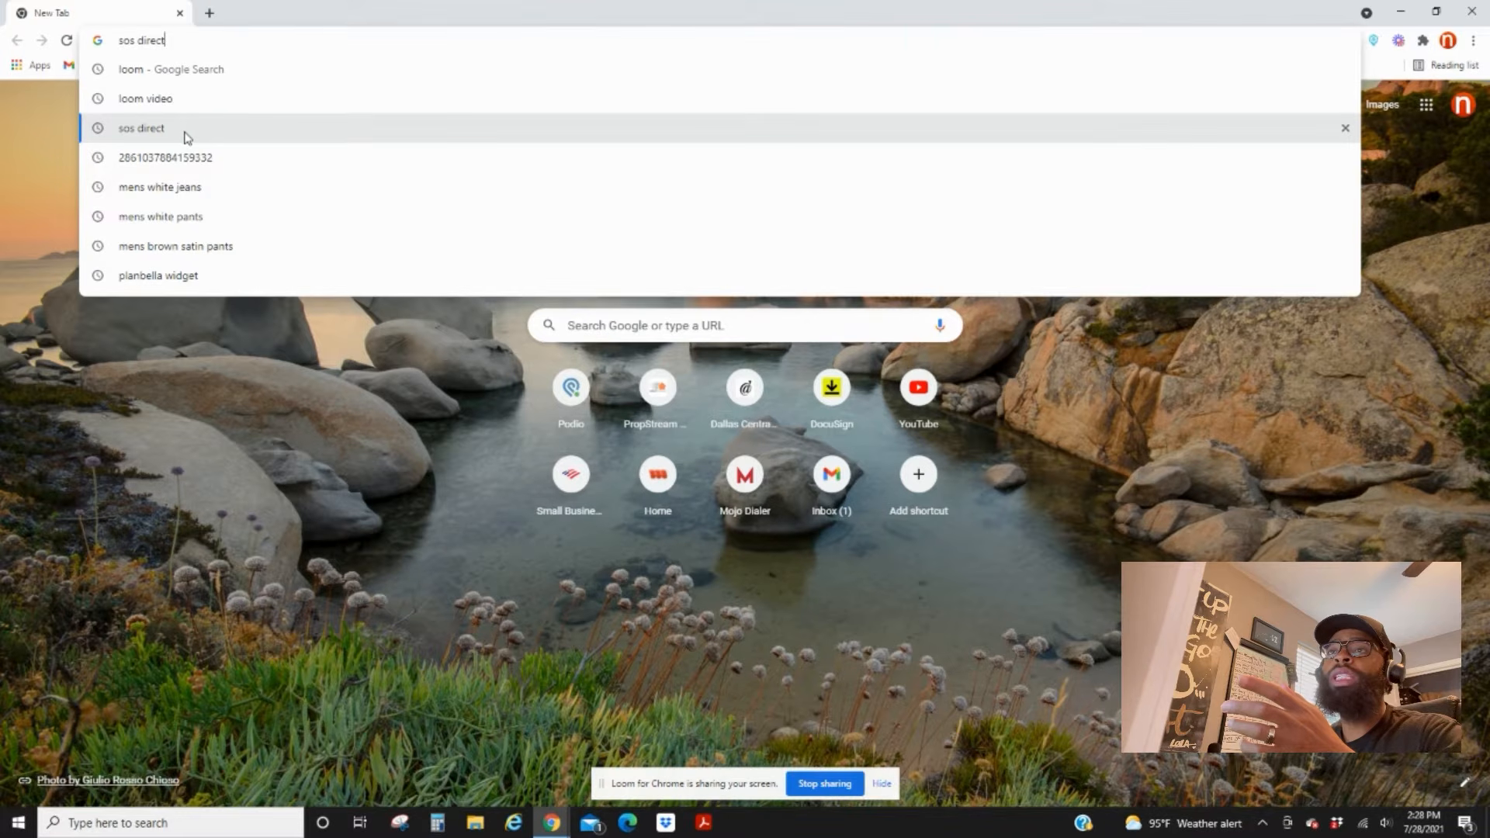
pyautogui.click(186, 137)
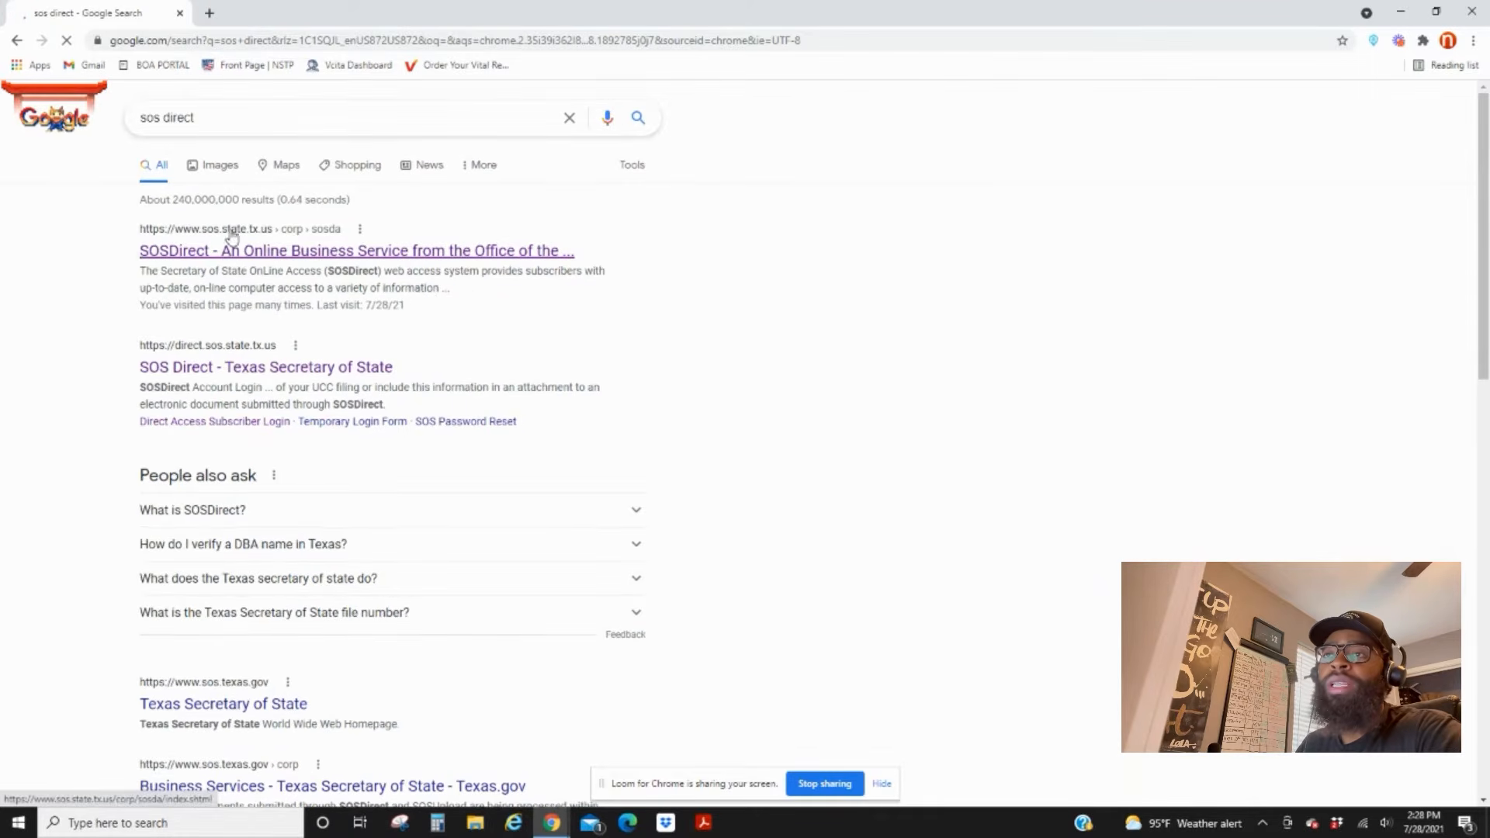
pyautogui.click(232, 253)
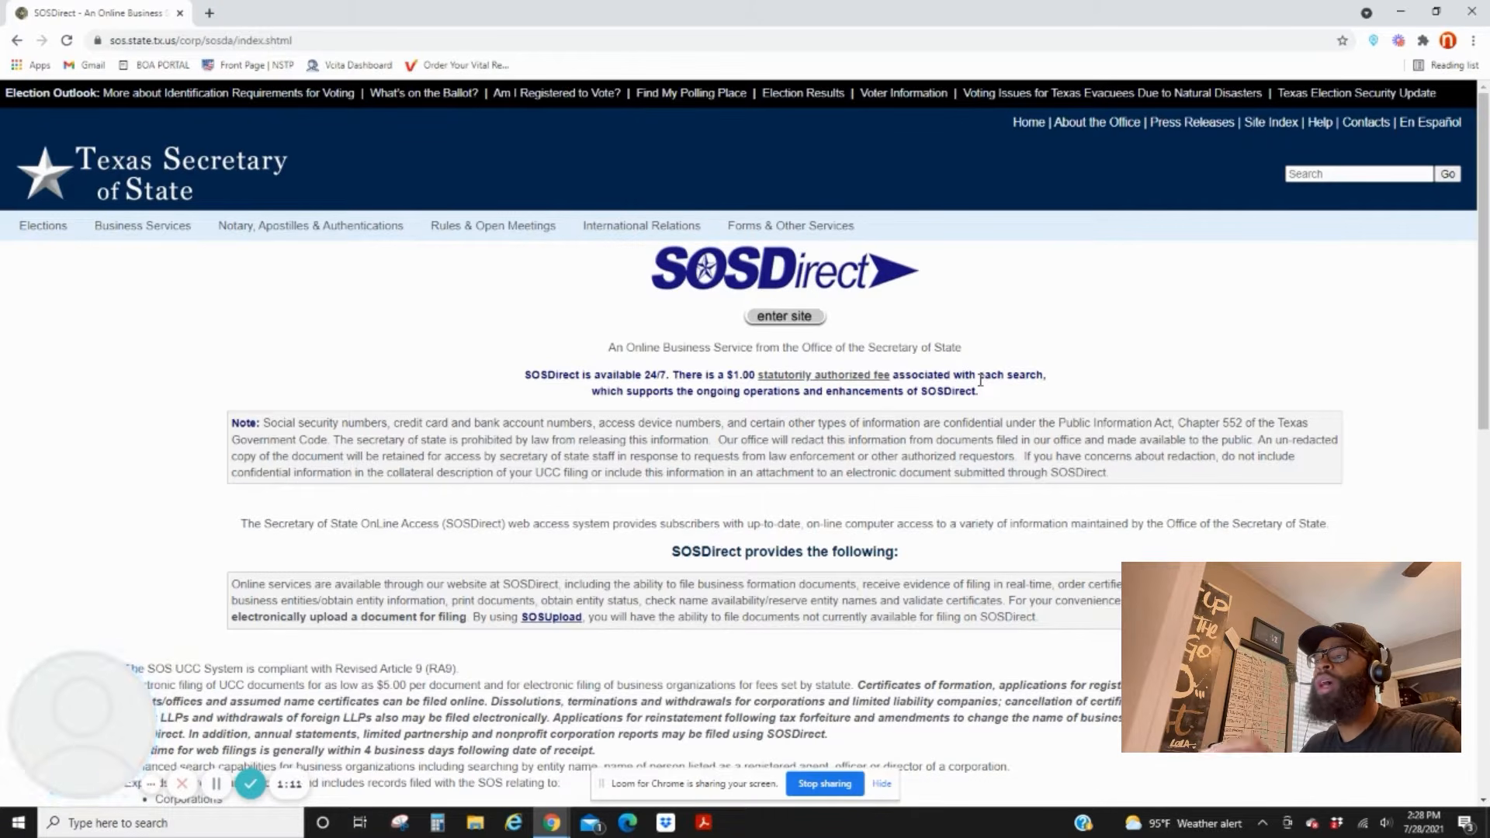
# Enter the SOSDirect site and request a new SOSDirect account from the login page
pyautogui.click(786, 318)
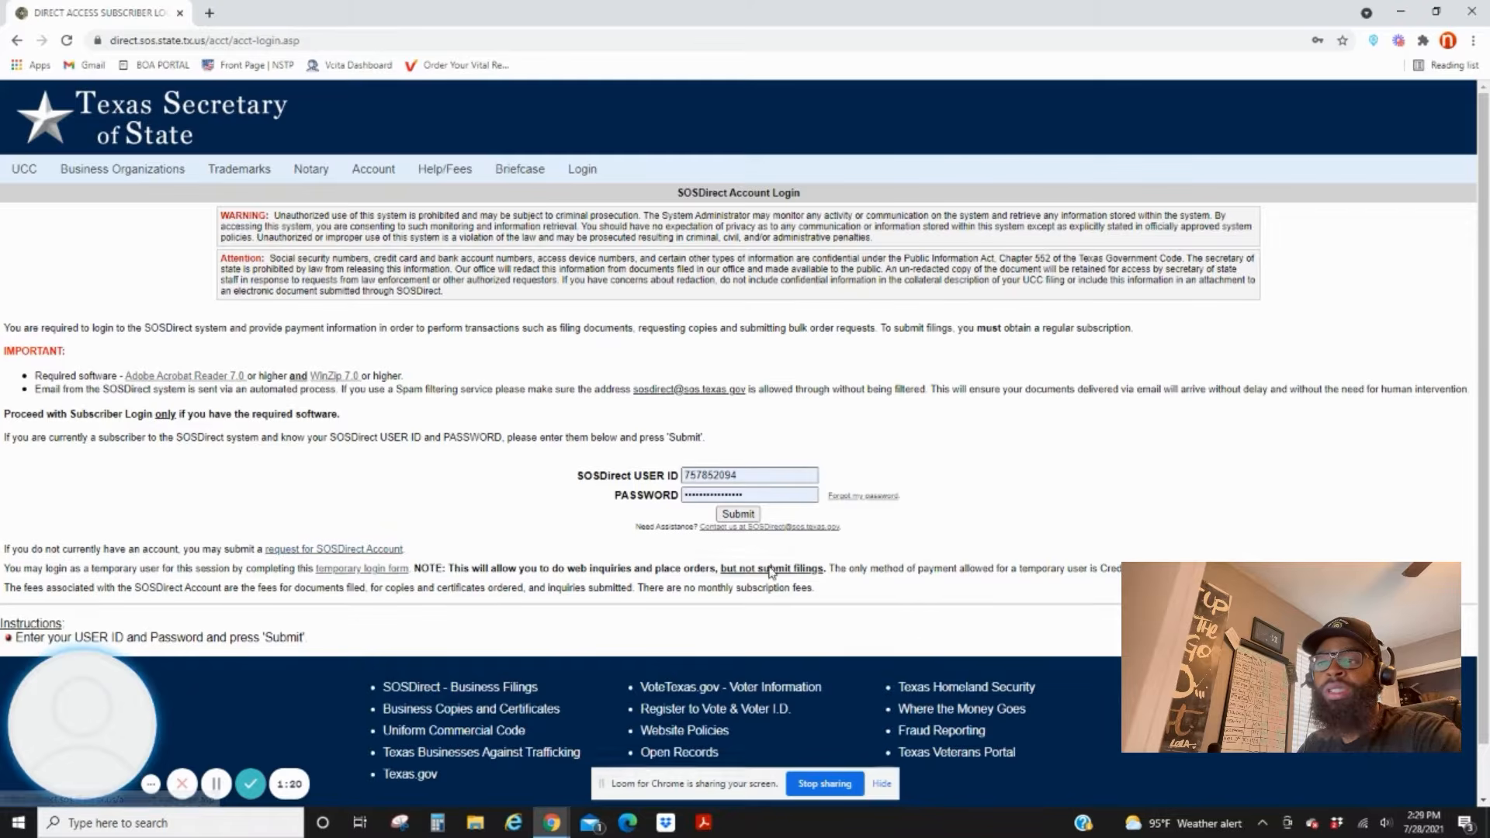
pyautogui.click(275, 552)
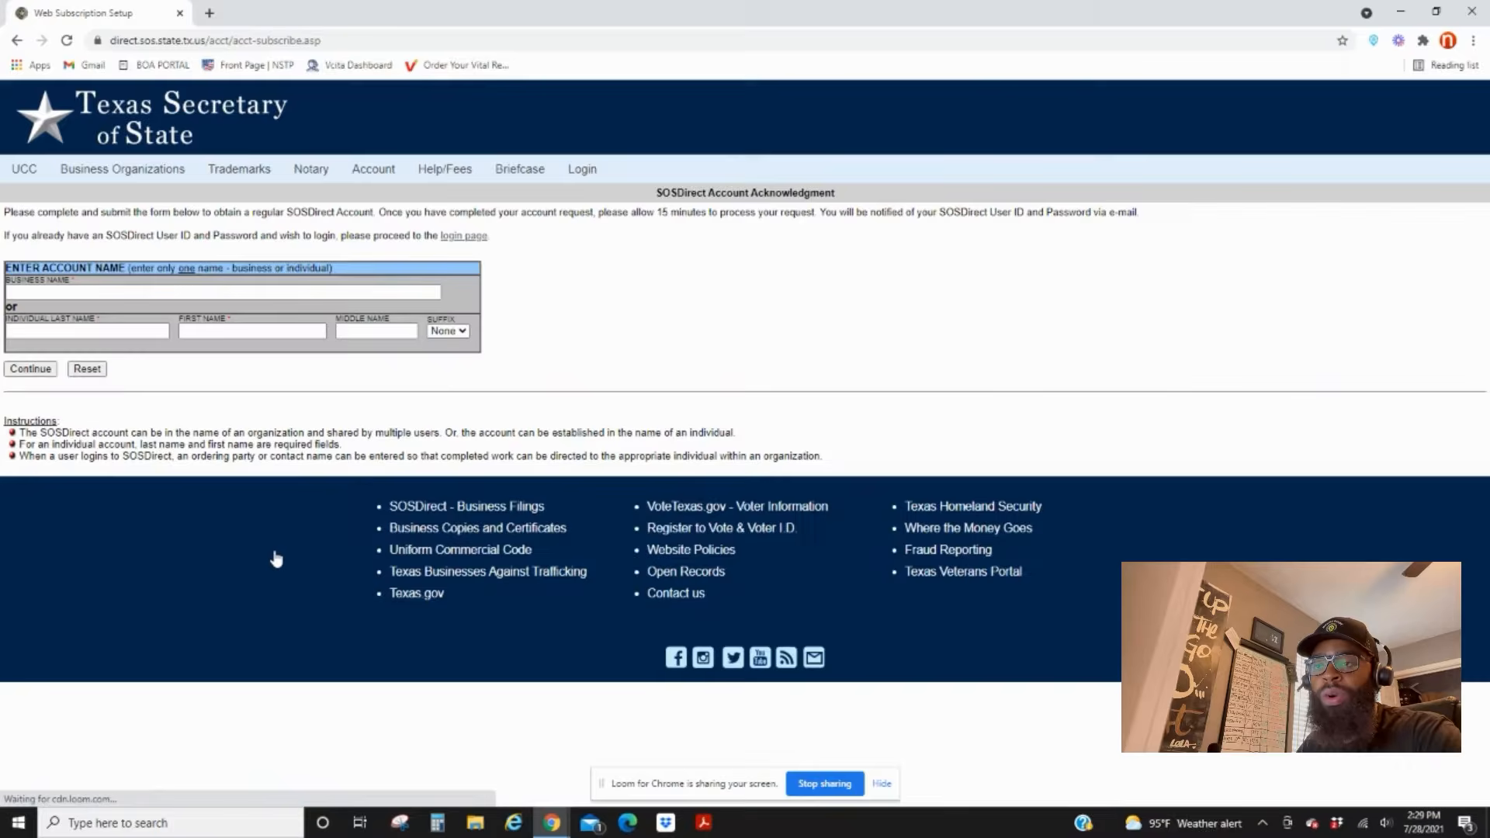
# Enter 'Them boys, LLC' as business name and the individual's last name, then continue
pyautogui.click(142, 292)
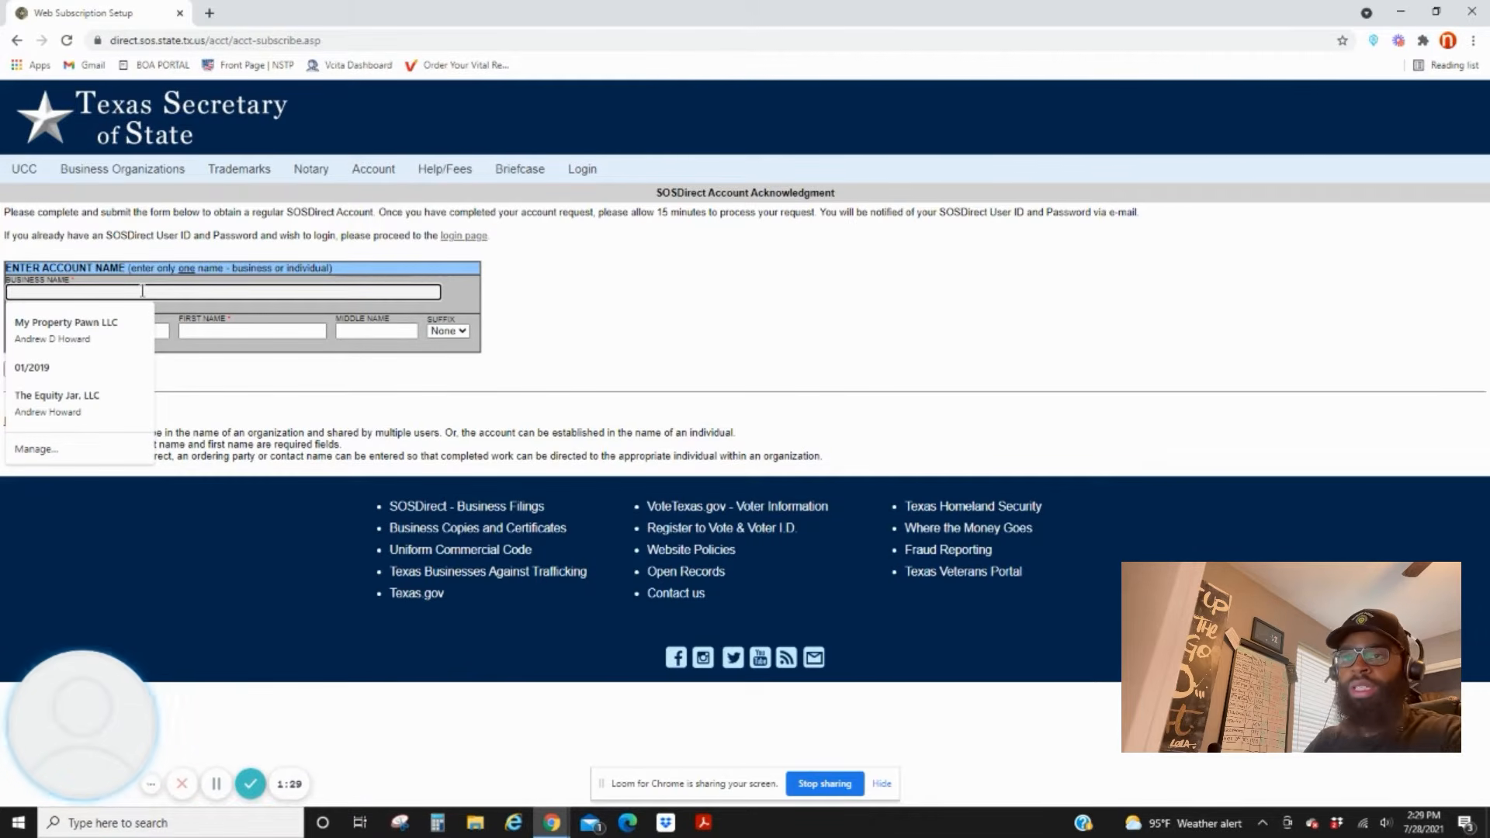
pyautogui.write('Them boys')
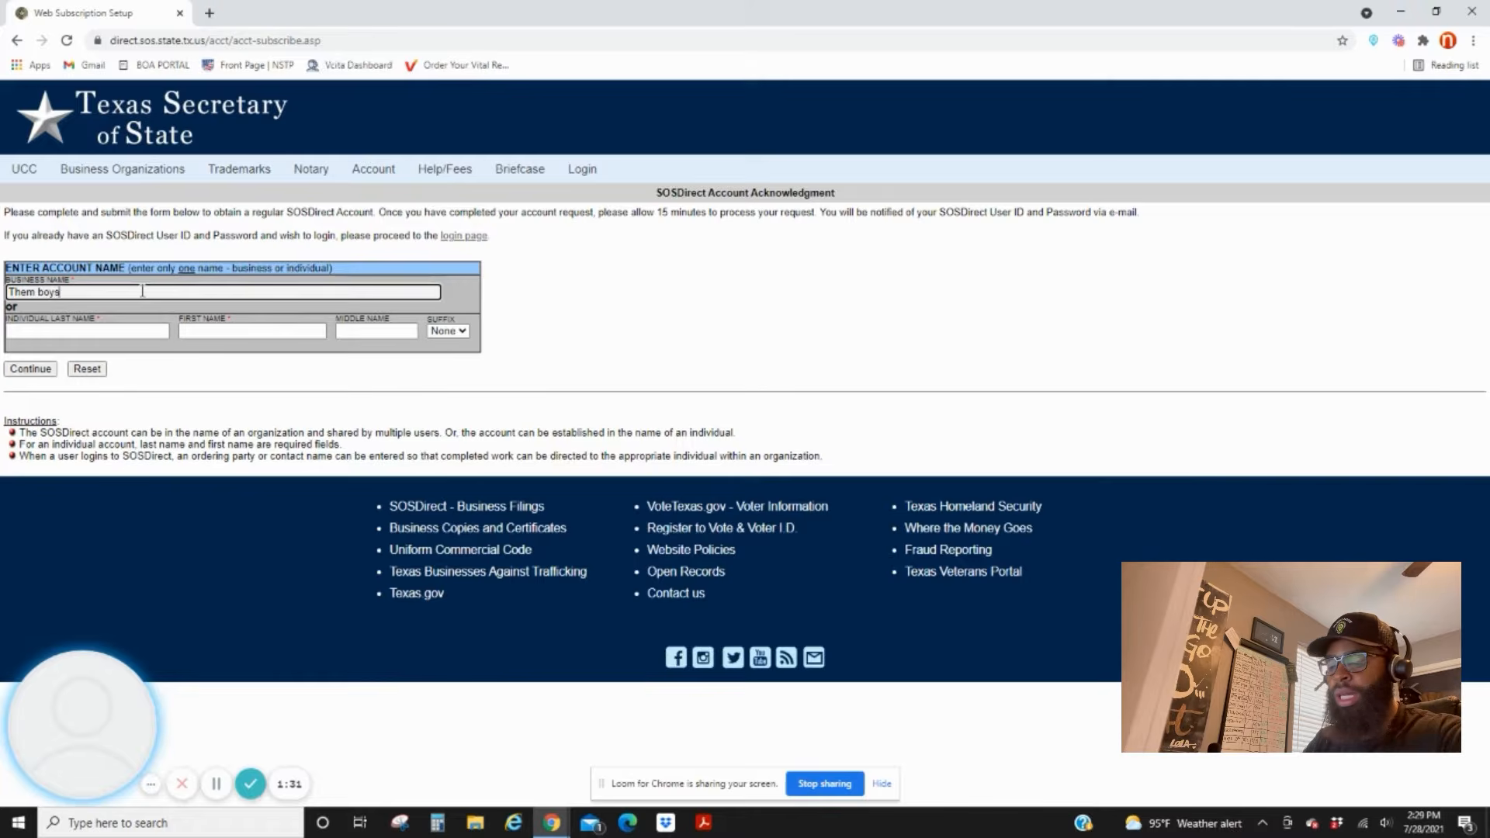
pyautogui.write(', LLC')
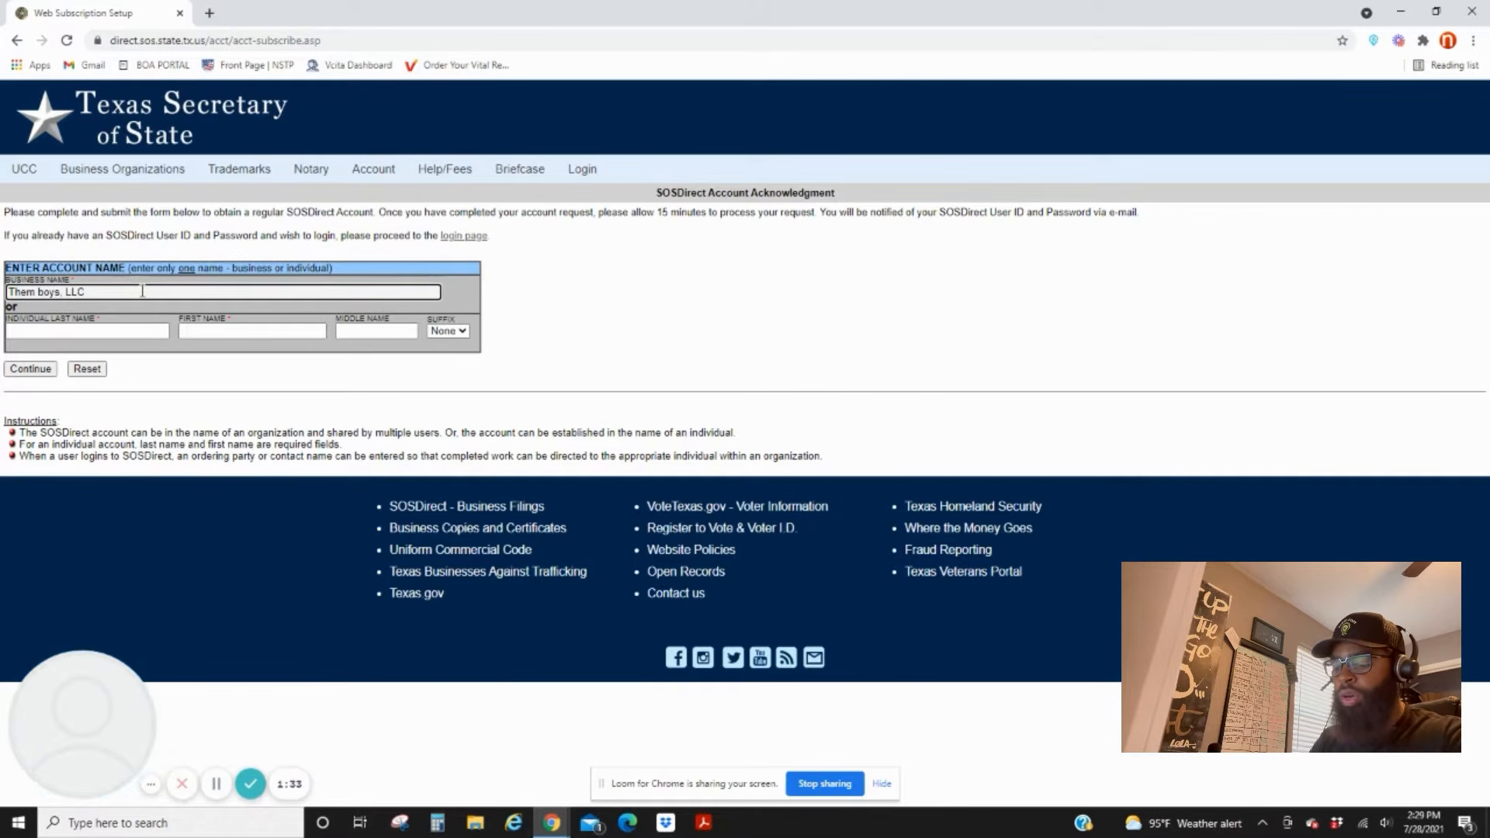
pyautogui.click(63, 332)
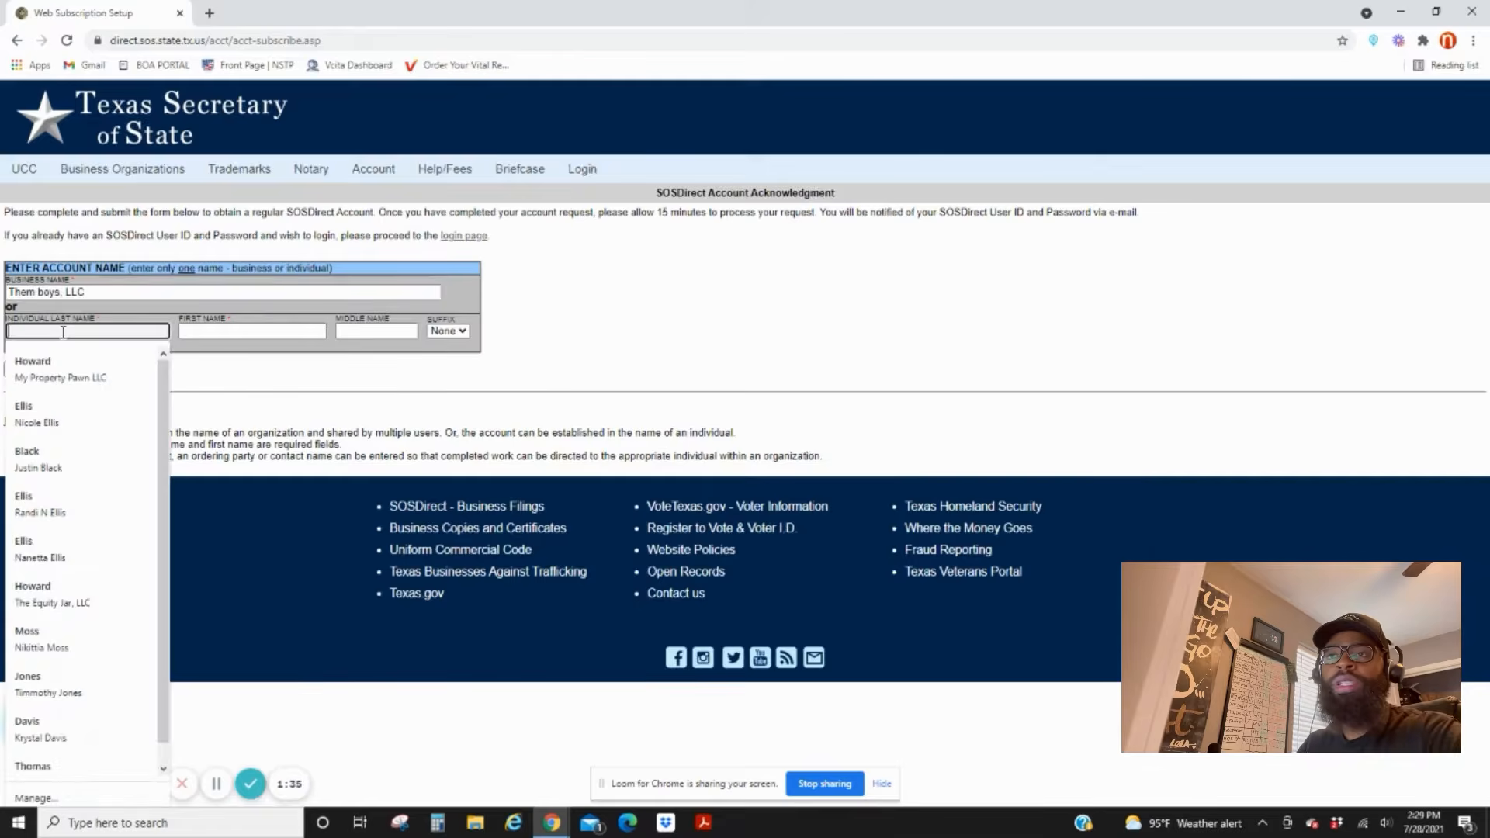
pyautogui.write('Andrew')
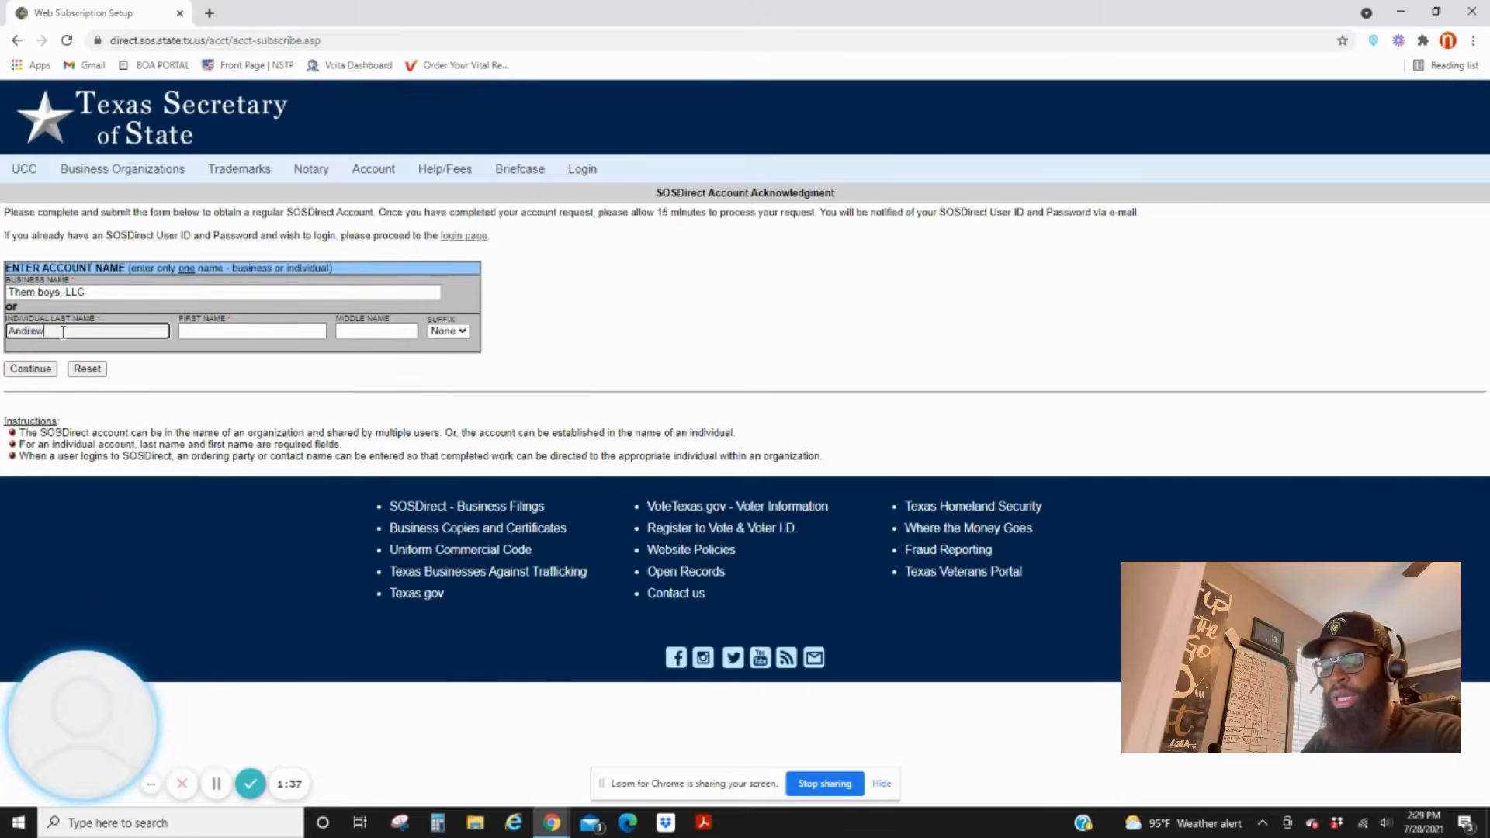
pyautogui.press('Tab')
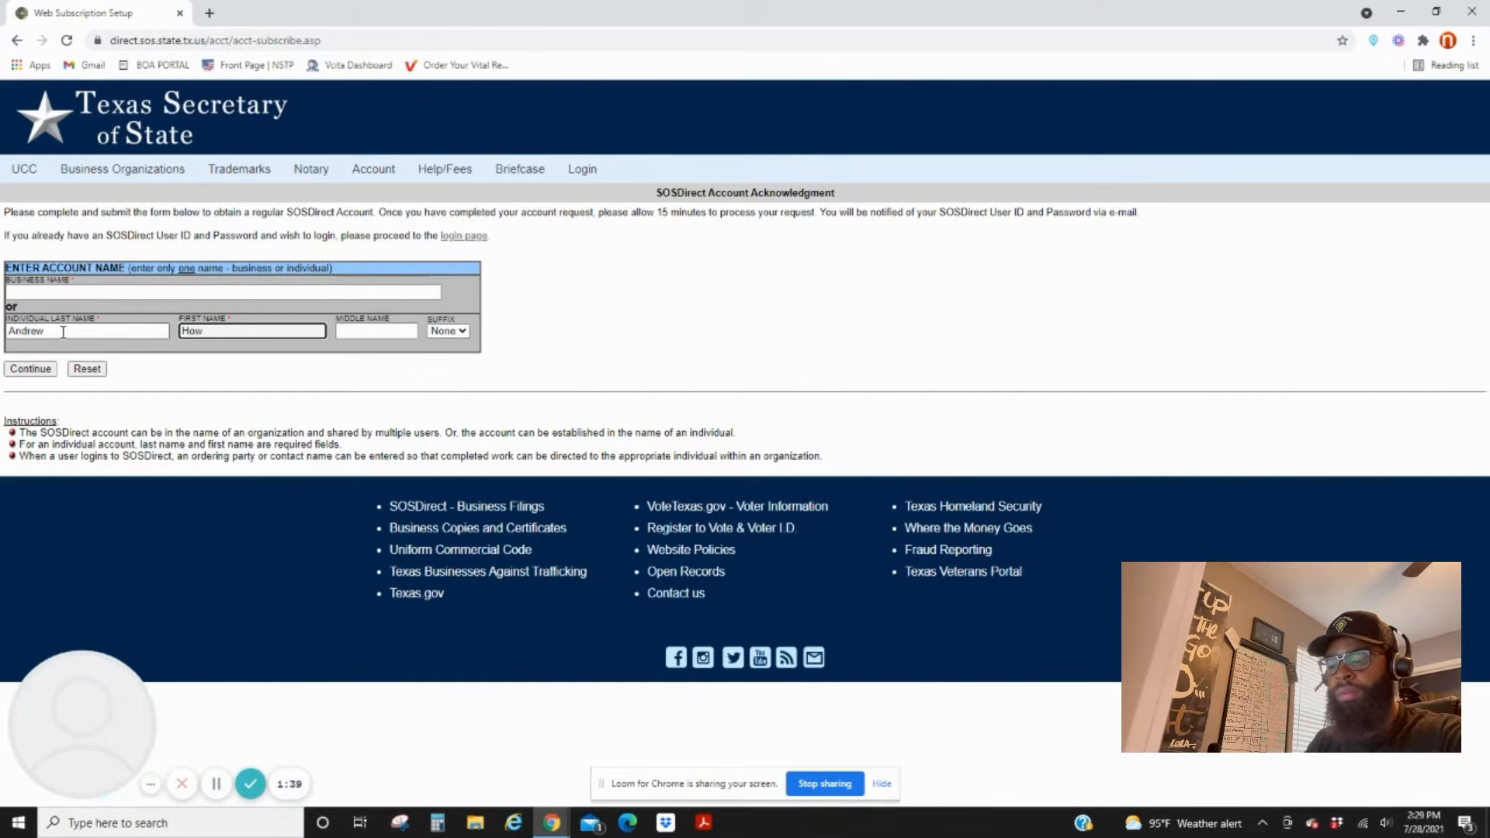
pyautogui.click(31, 368)
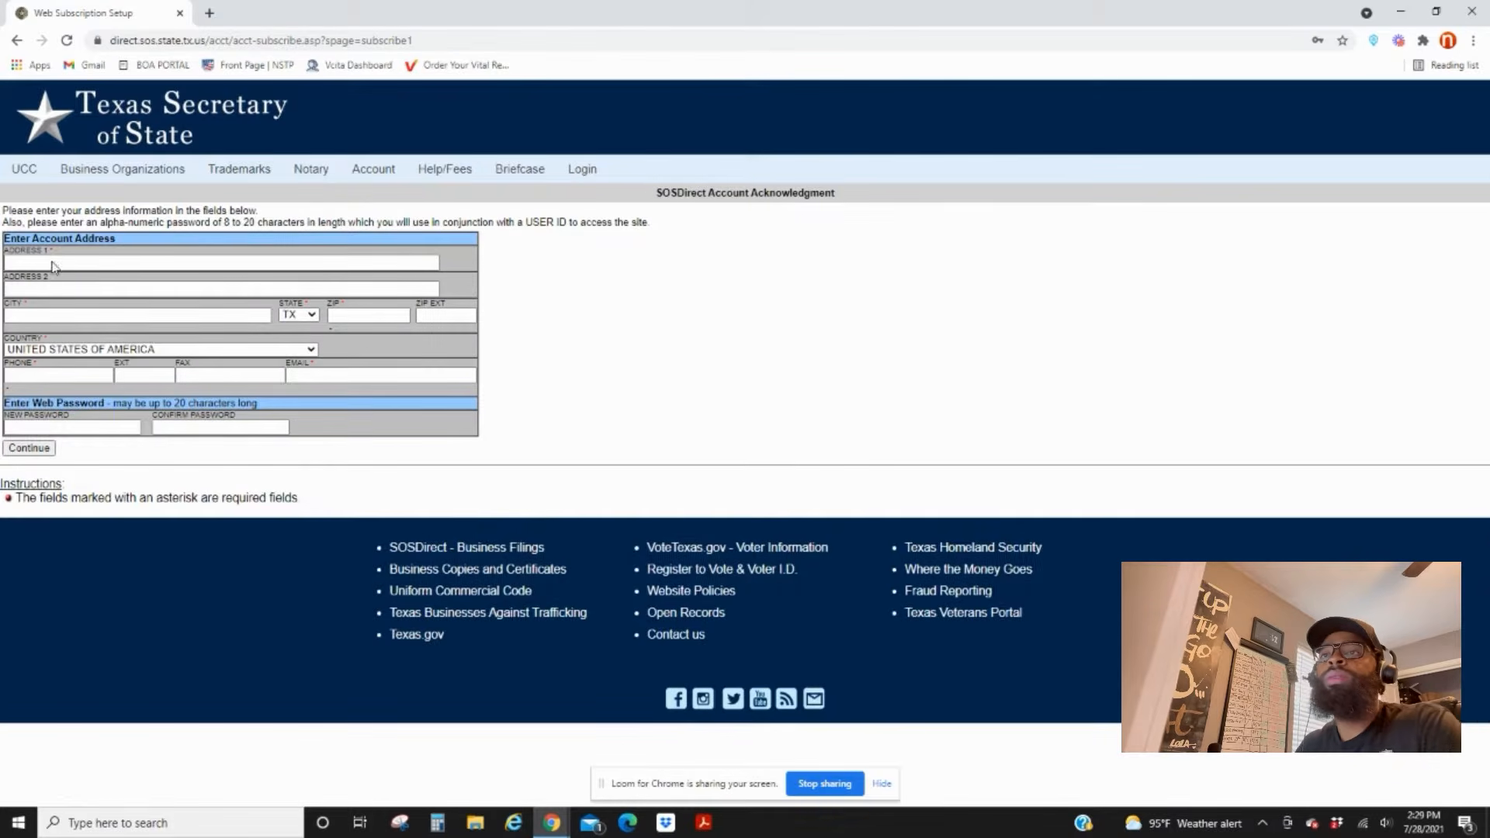
# Enter a trial street address in Address 1, clear it, then return to the subscriber login
pyautogui.click(55, 263)
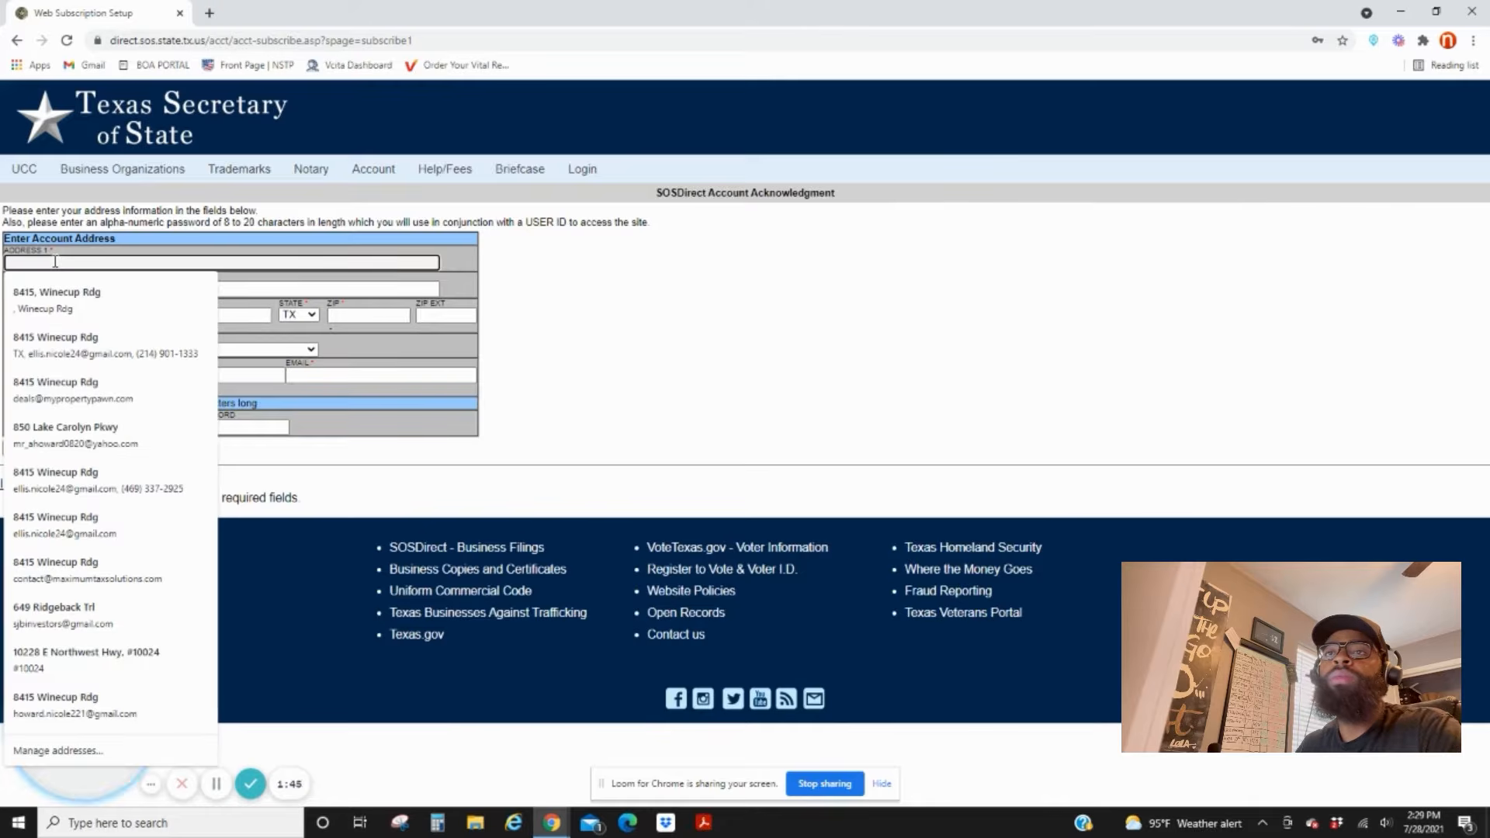
pyautogui.write('123 msne jane')
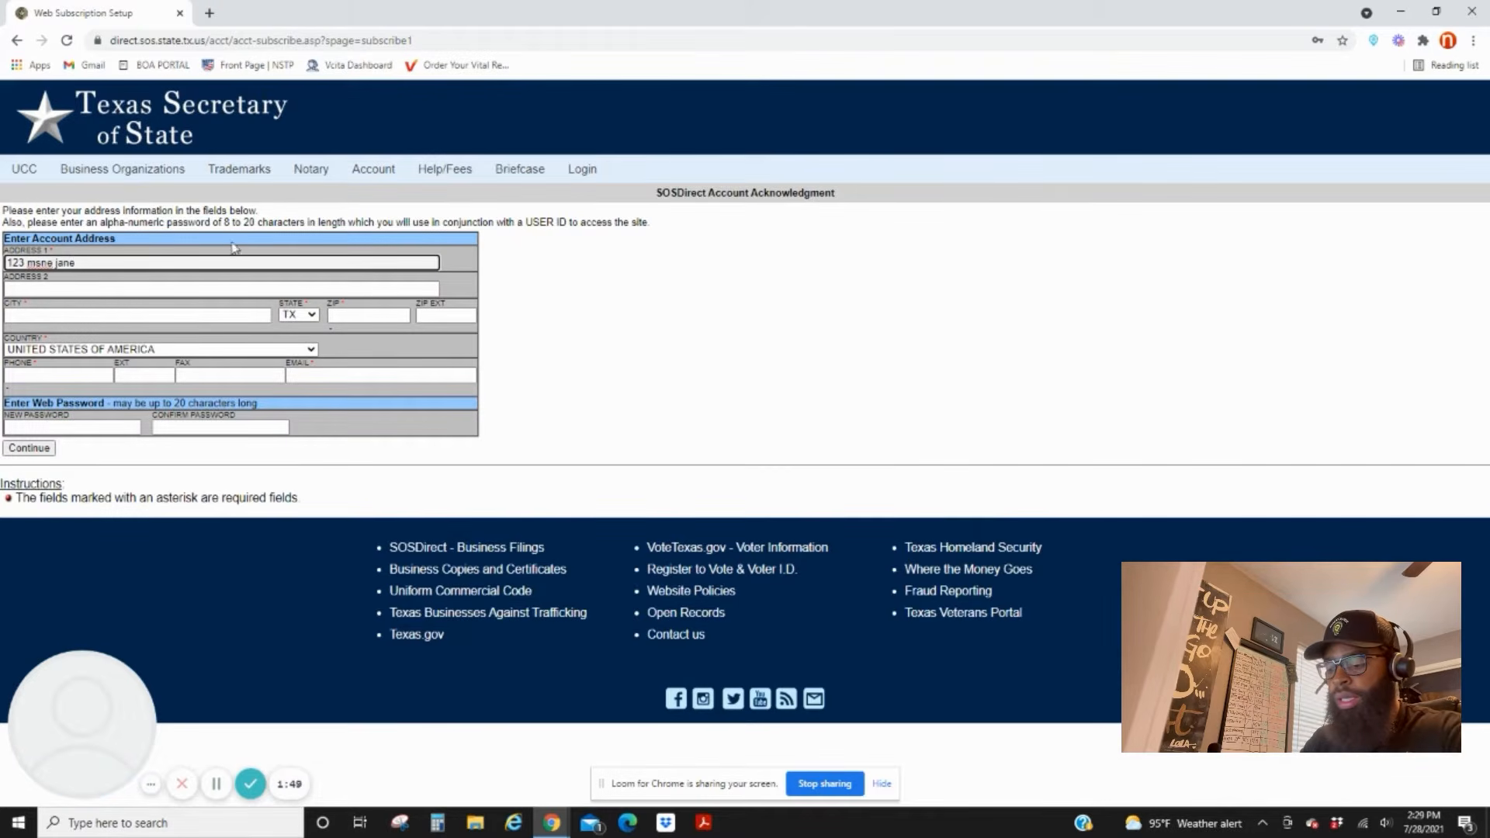
pyautogui.tripleClick(155, 264)
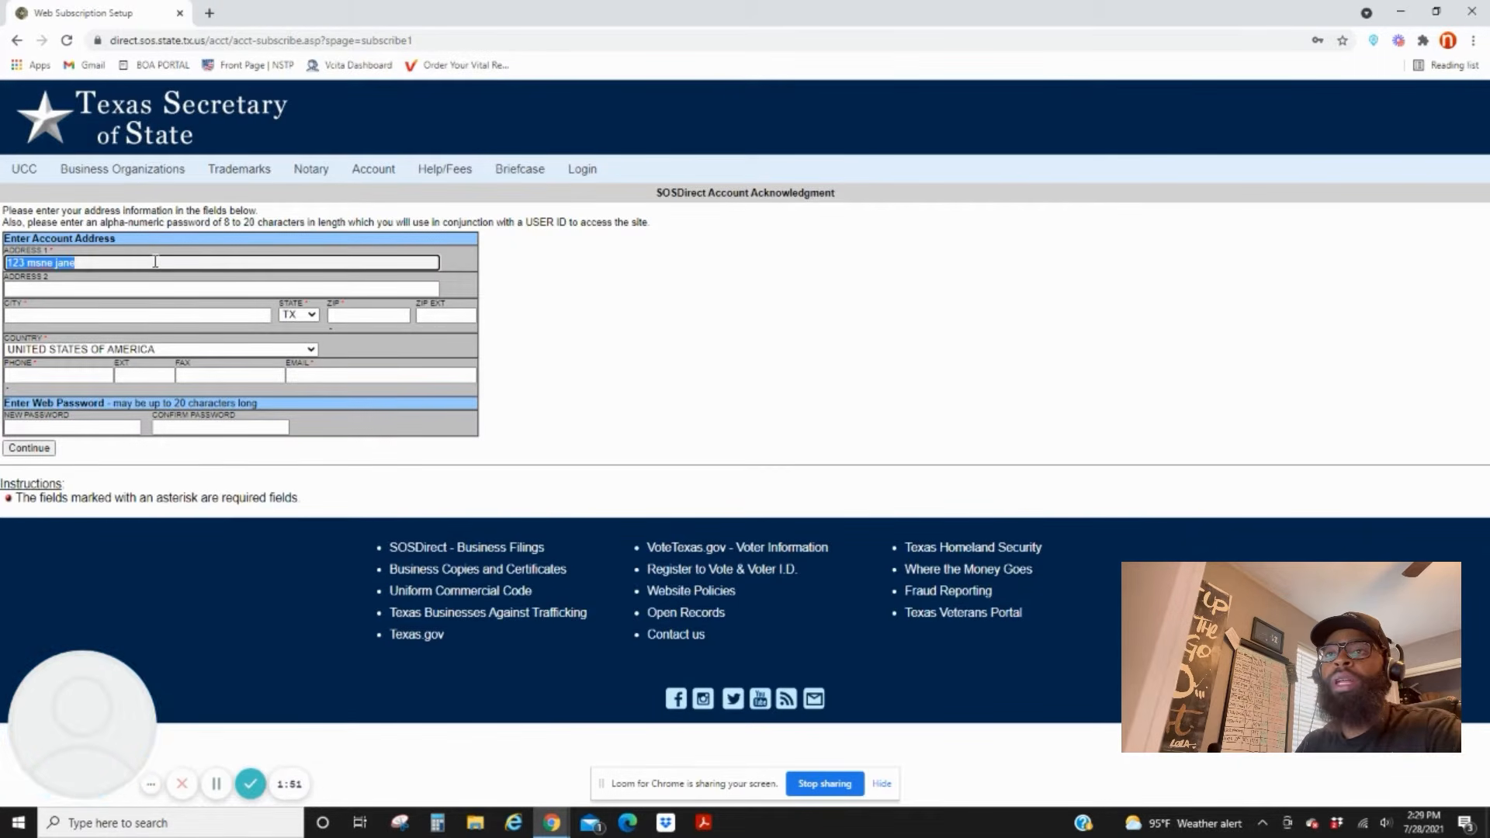
pyautogui.press('BackSpace')
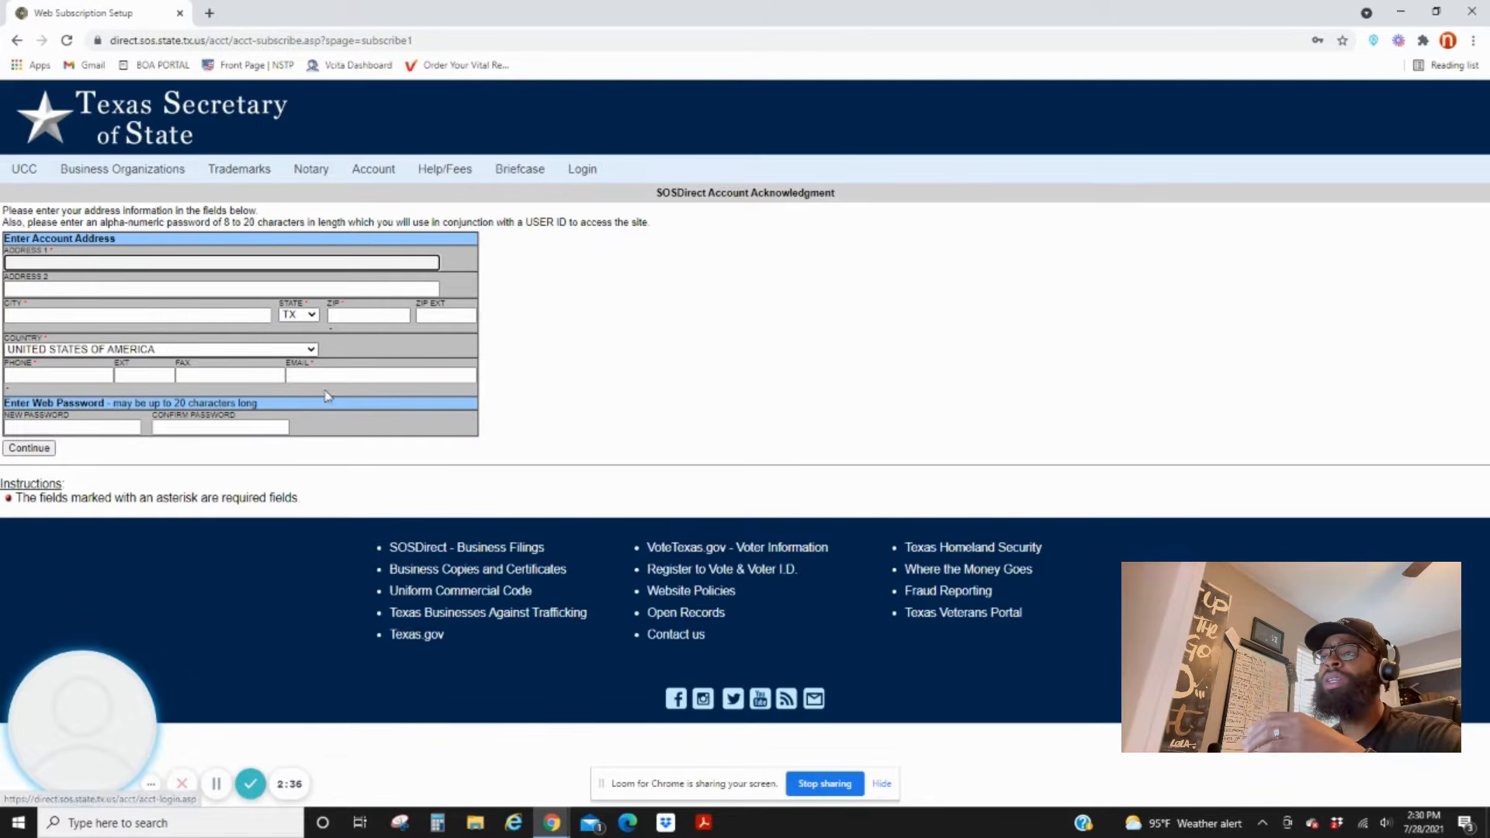
pyautogui.click(577, 176)
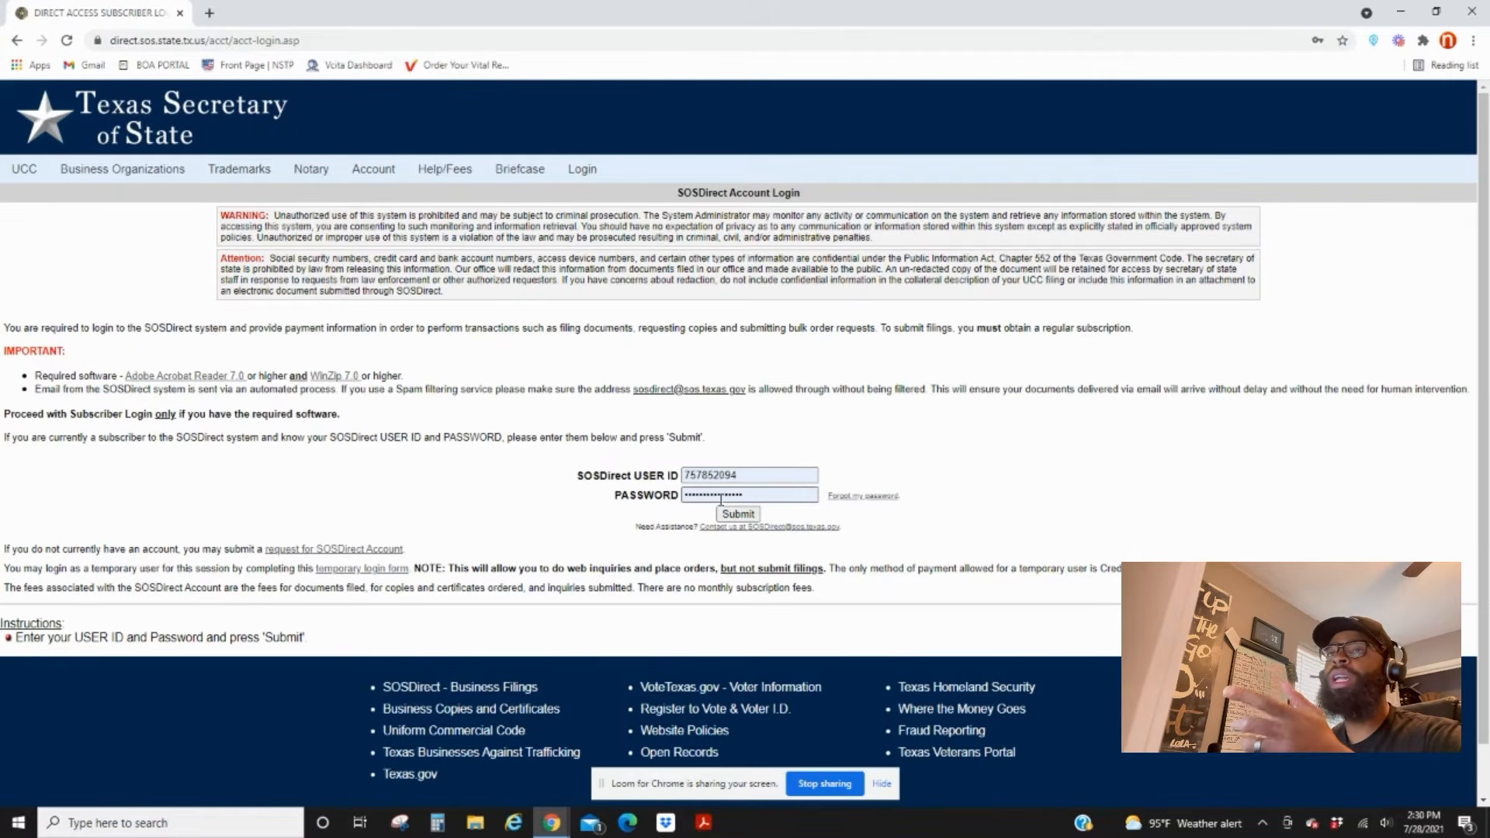
# Log in with the saved user ID and password and continue with Credit Card payment
pyautogui.click(739, 514)
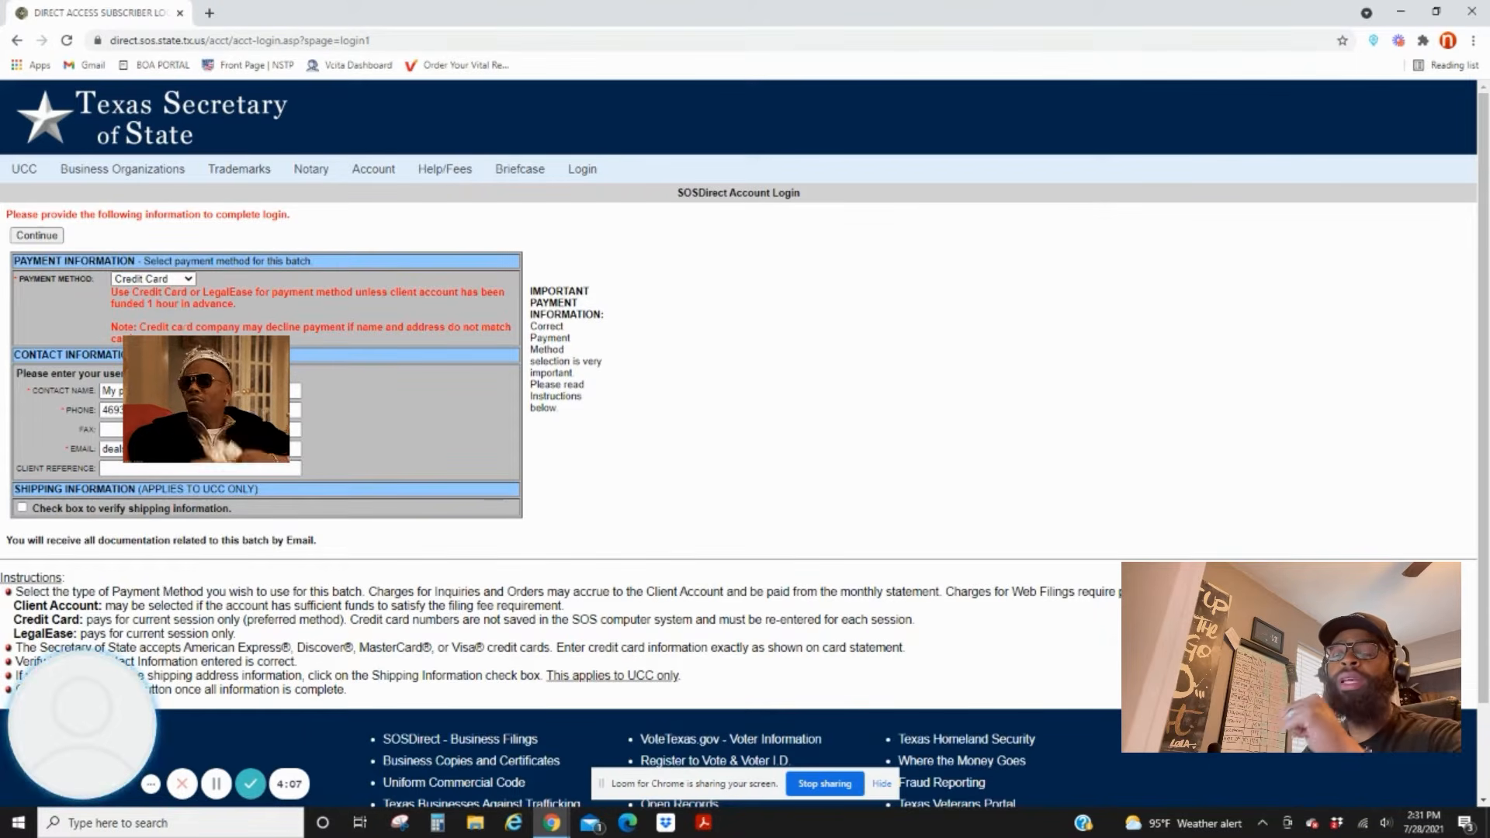
pyautogui.click(35, 236)
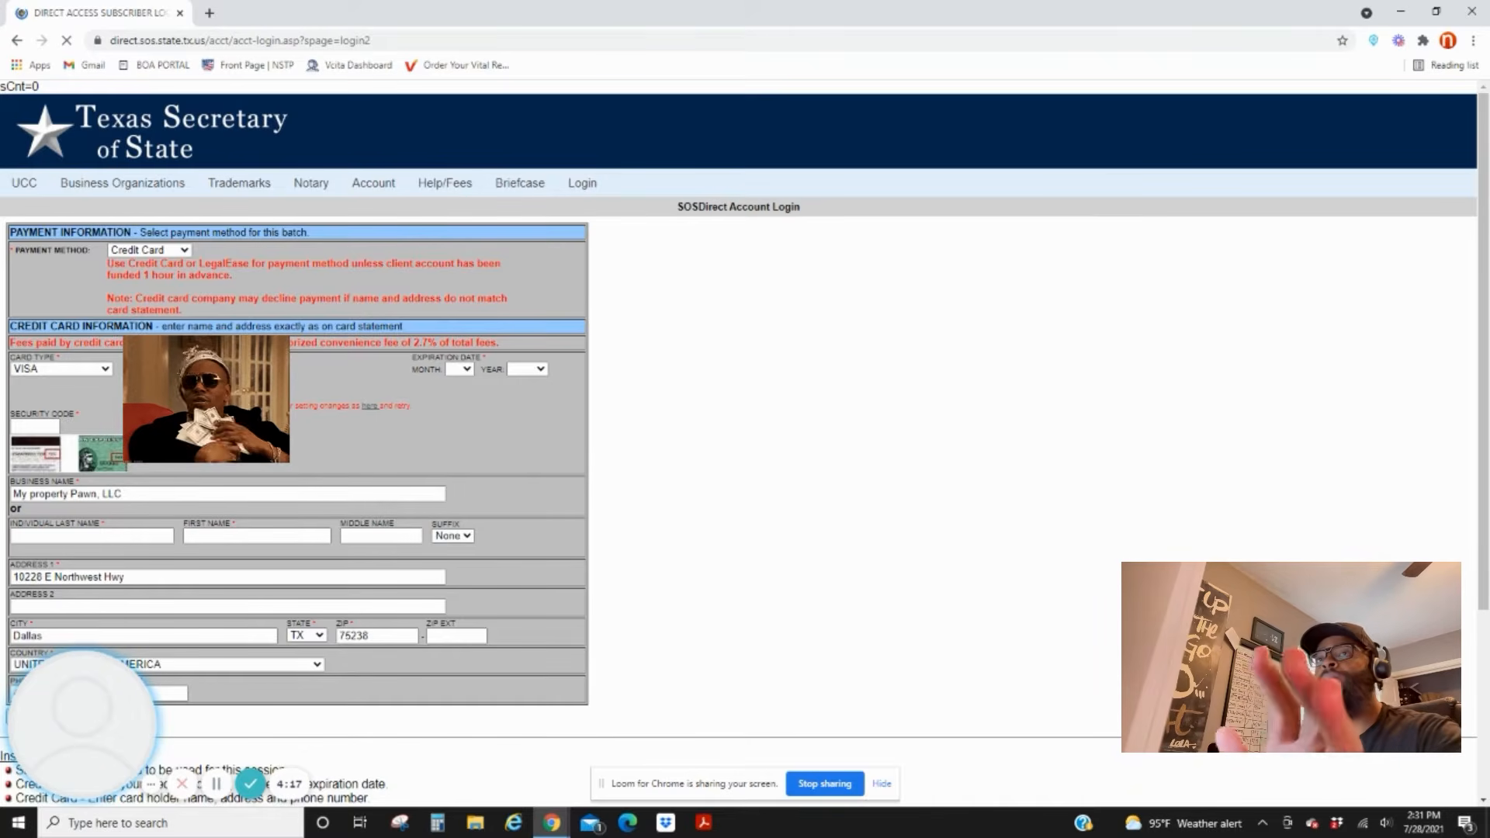
# Fill the card number from a saved card and enter its security code
pyautogui.click(203, 369)
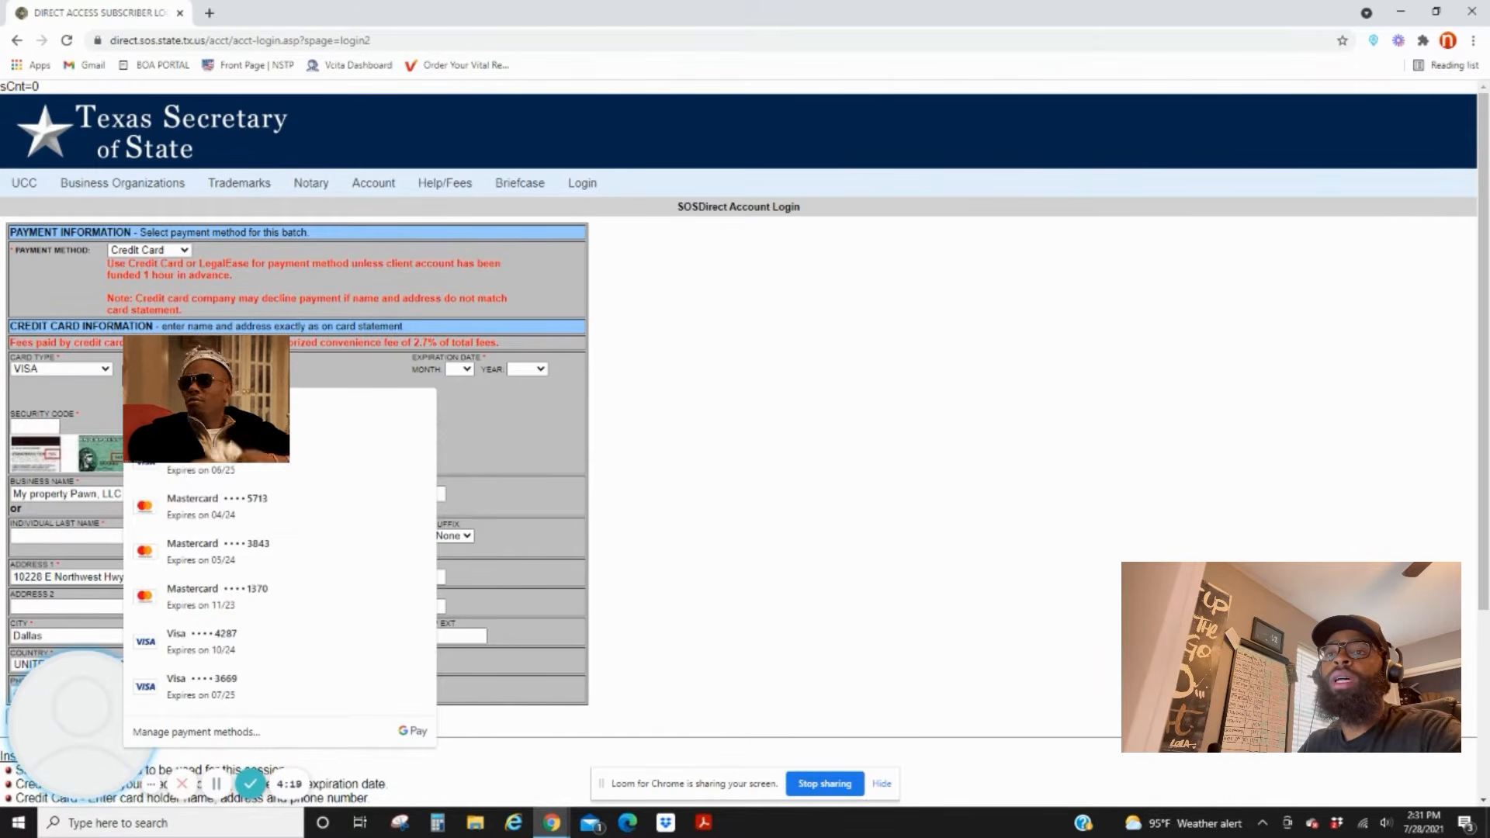
pyautogui.click(260, 416)
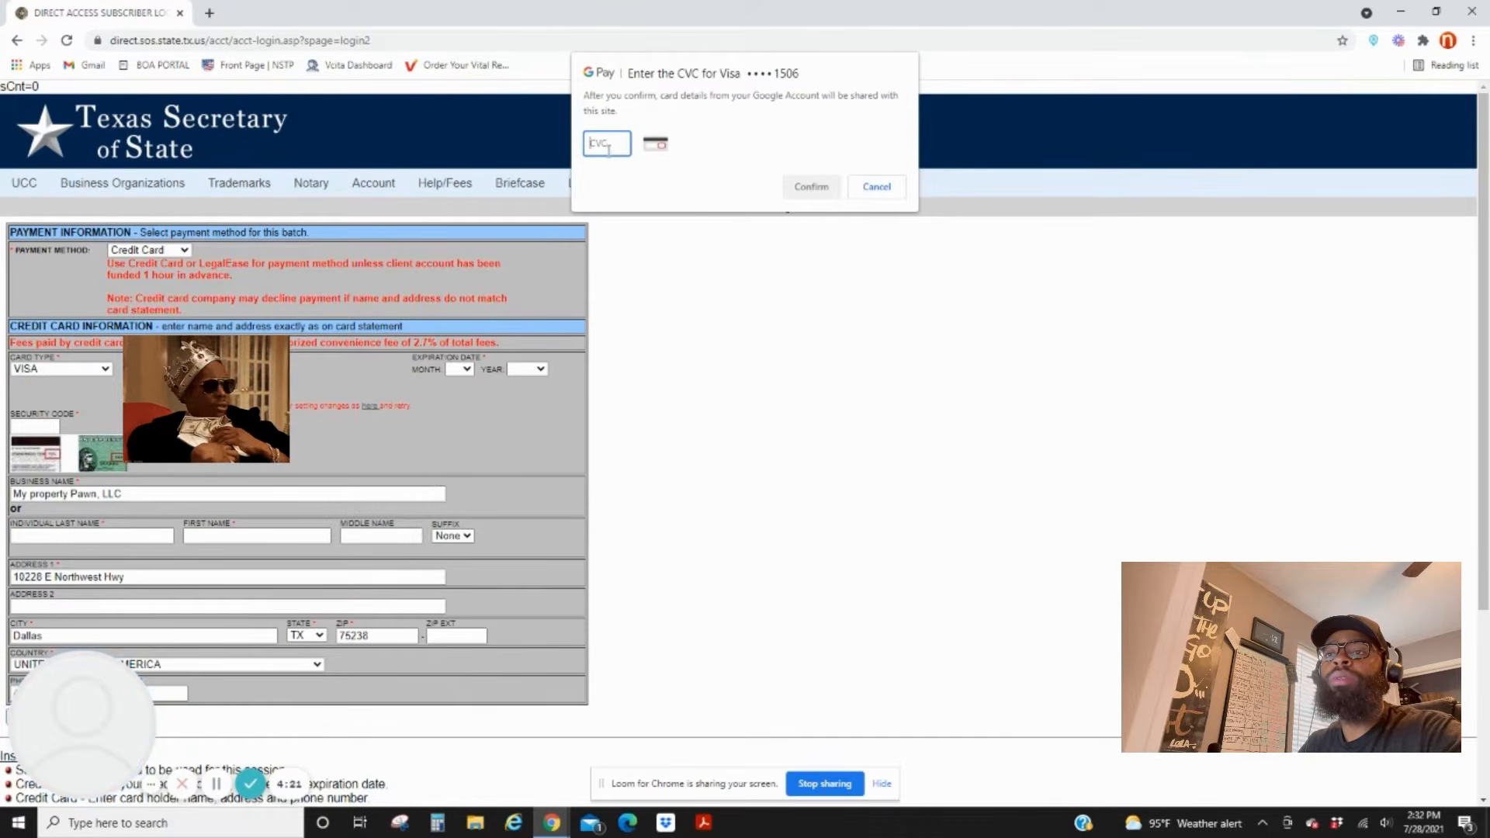
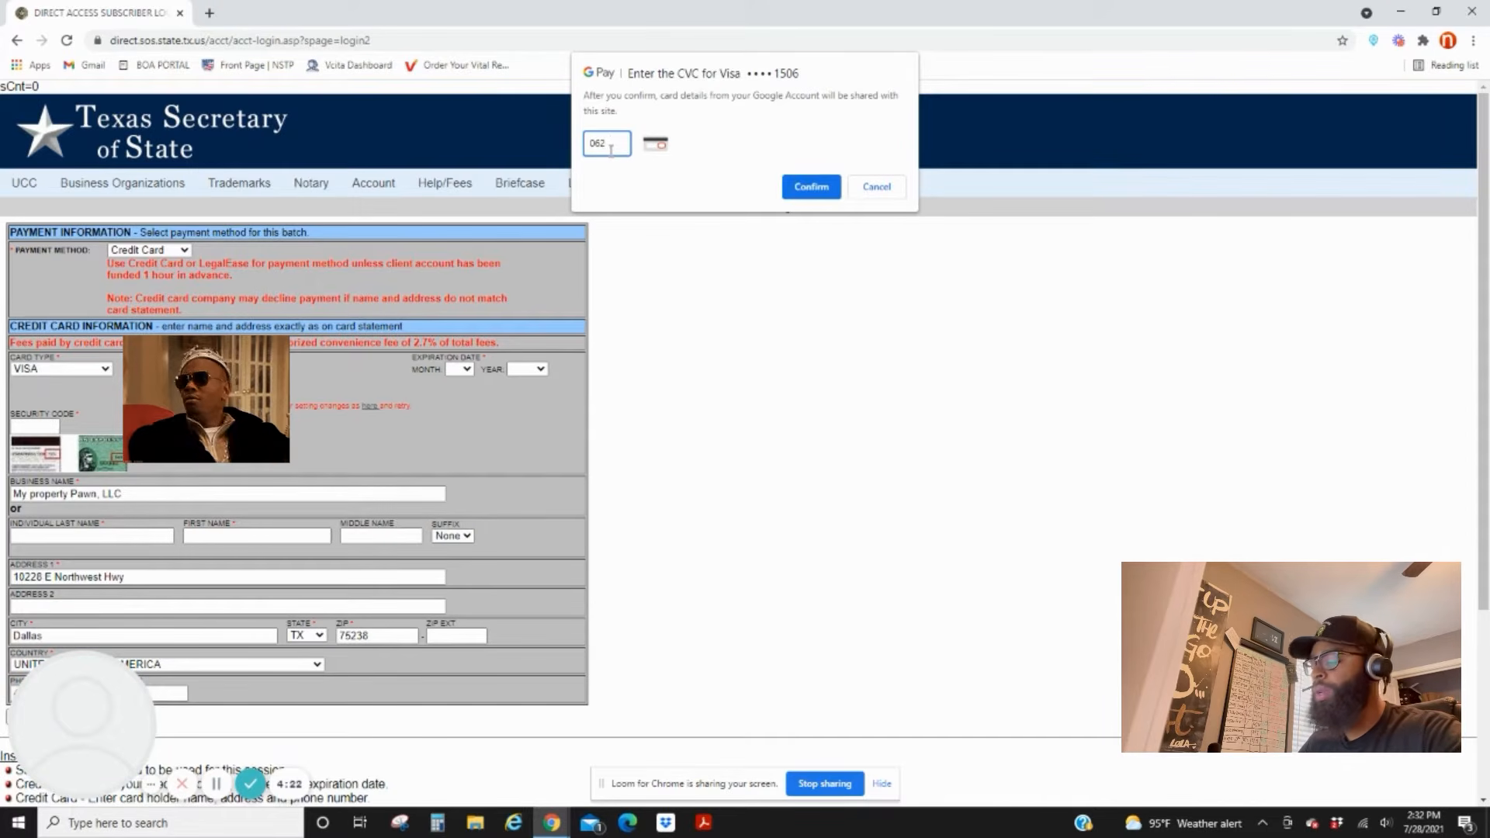
pyautogui.click(812, 189)
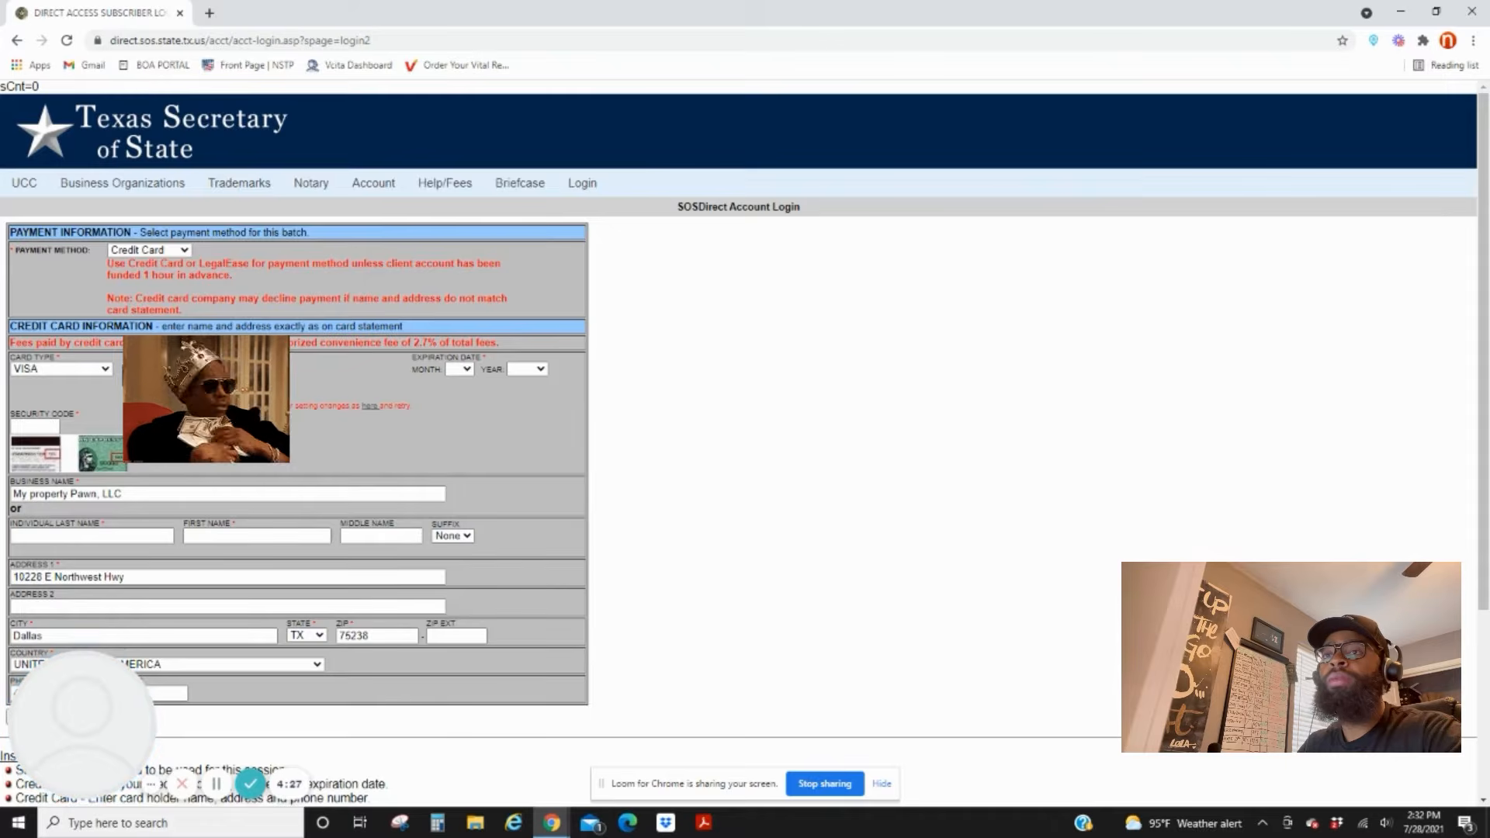
# Set the card expiration to month 6, year 2024, and submit the card details
pyautogui.click(466, 370)
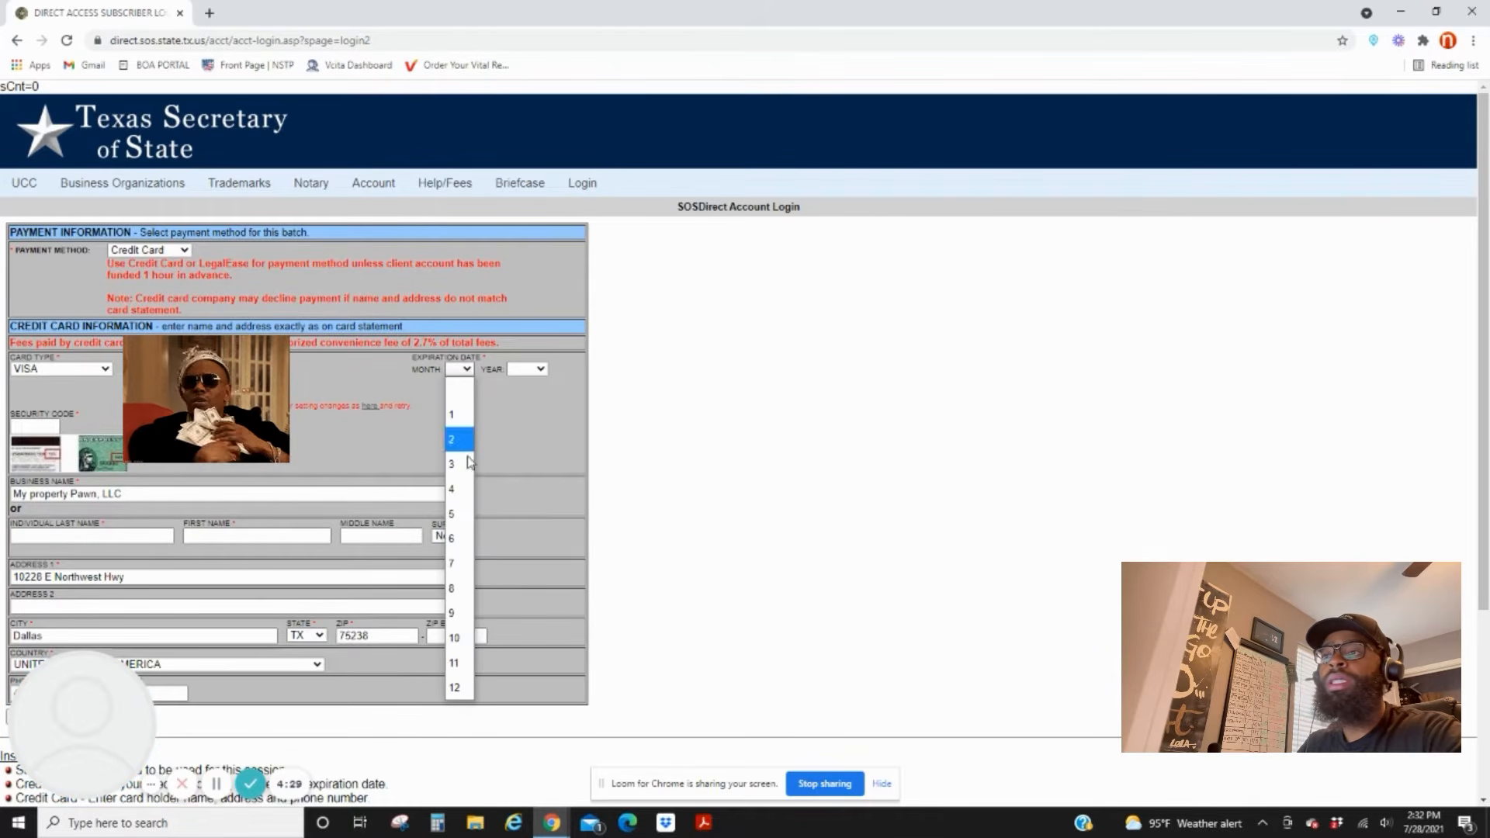
pyautogui.click(460, 534)
pyautogui.click(528, 369)
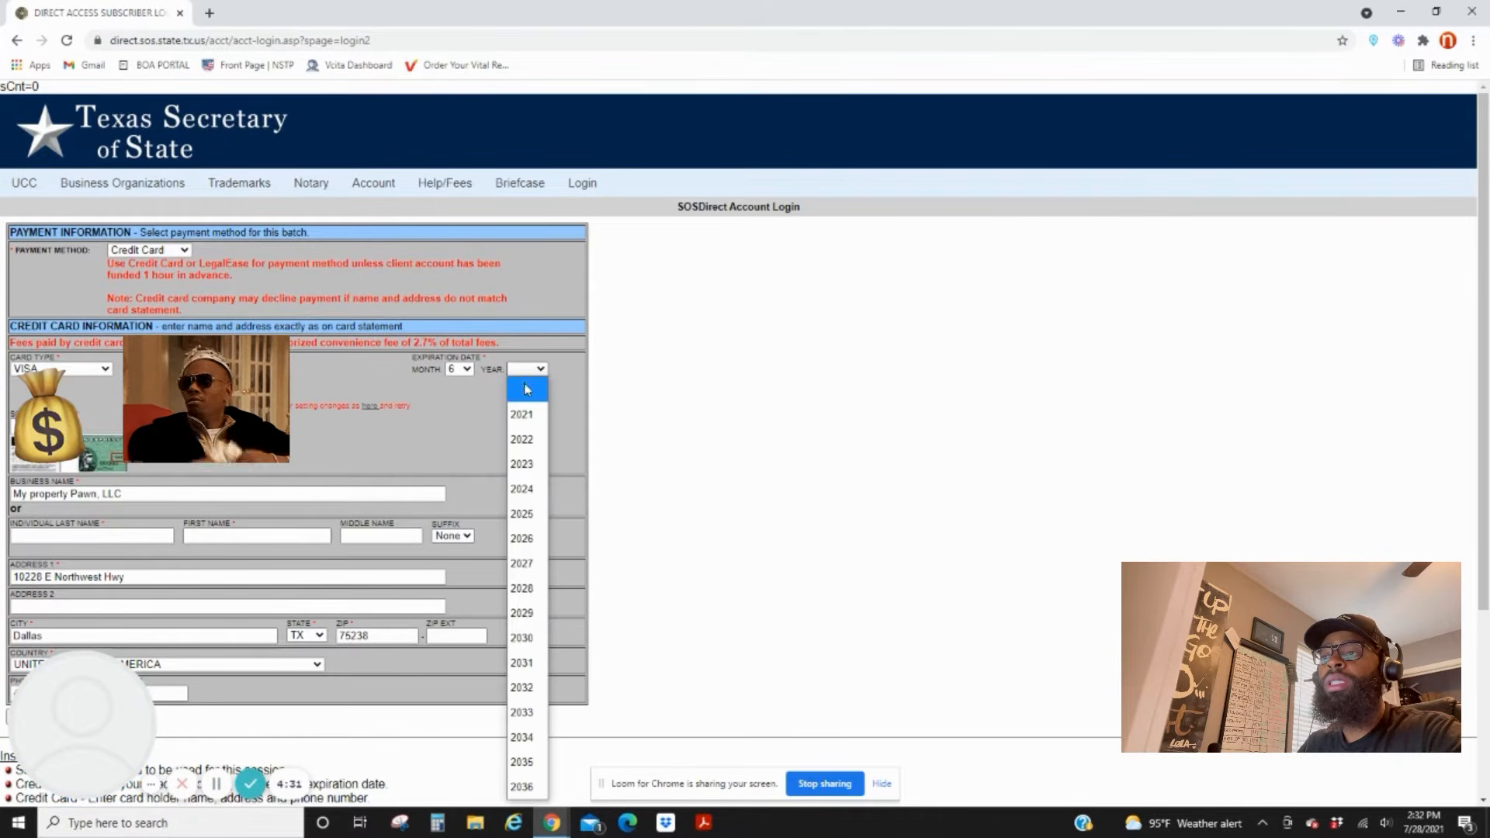
pyautogui.click(527, 482)
pyautogui.click(40, 427)
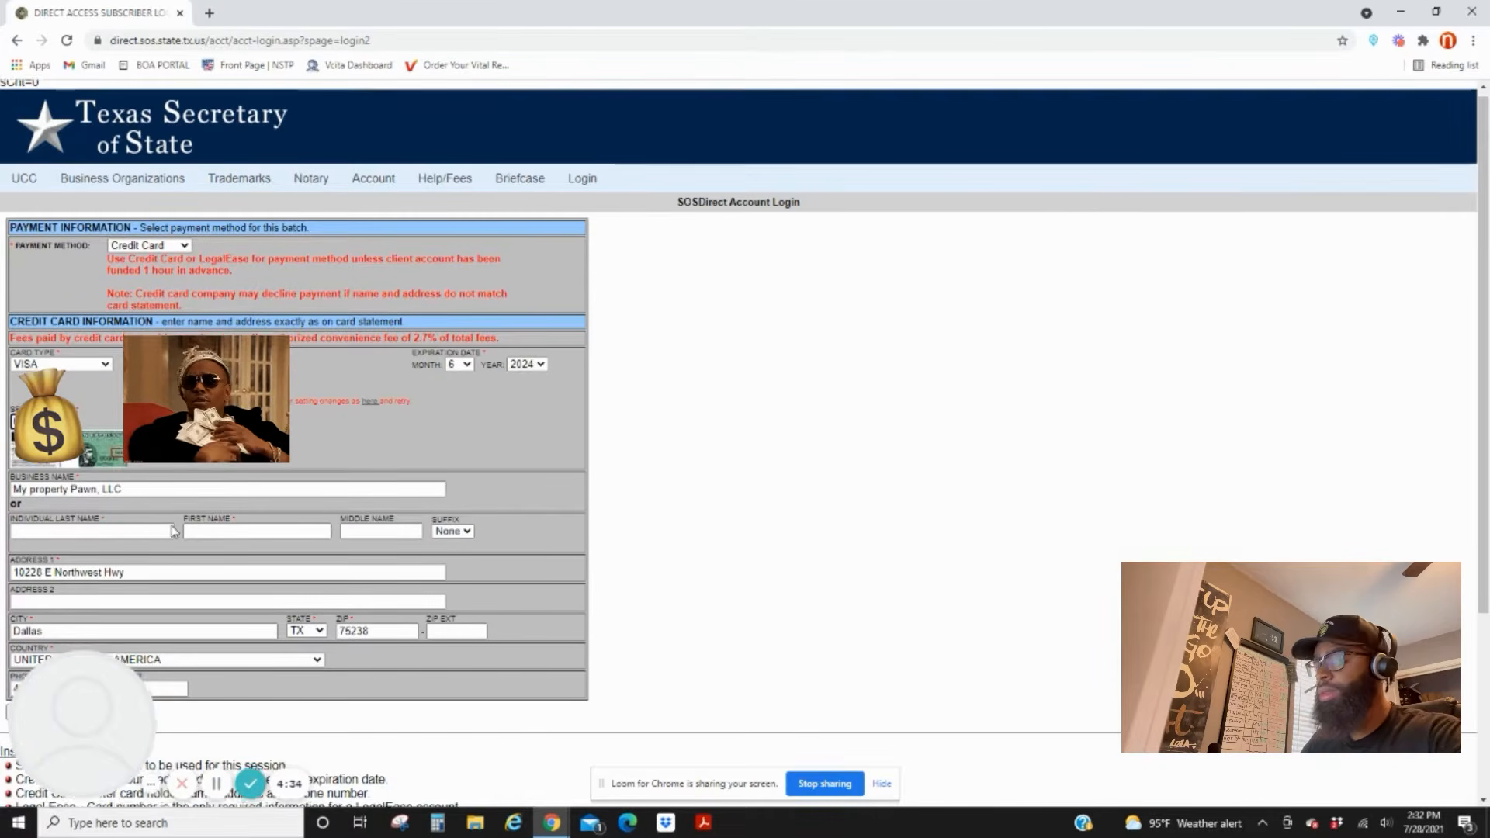
pyautogui.scroll(-3, 106, 518)
pyautogui.click(29, 459)
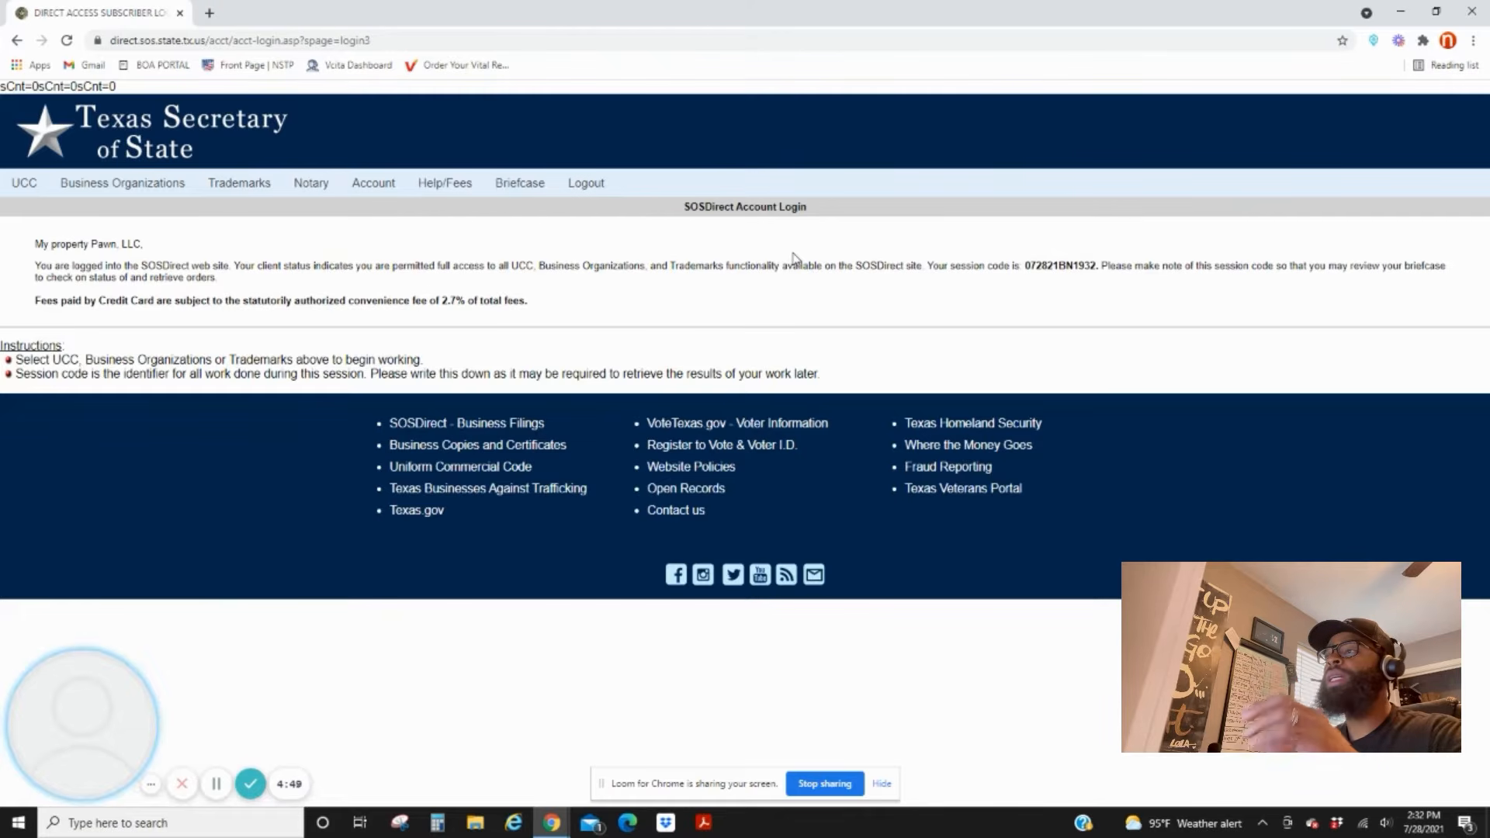
# Open the Business Organizations menu from the top navigation bar
pyautogui.click(114, 188)
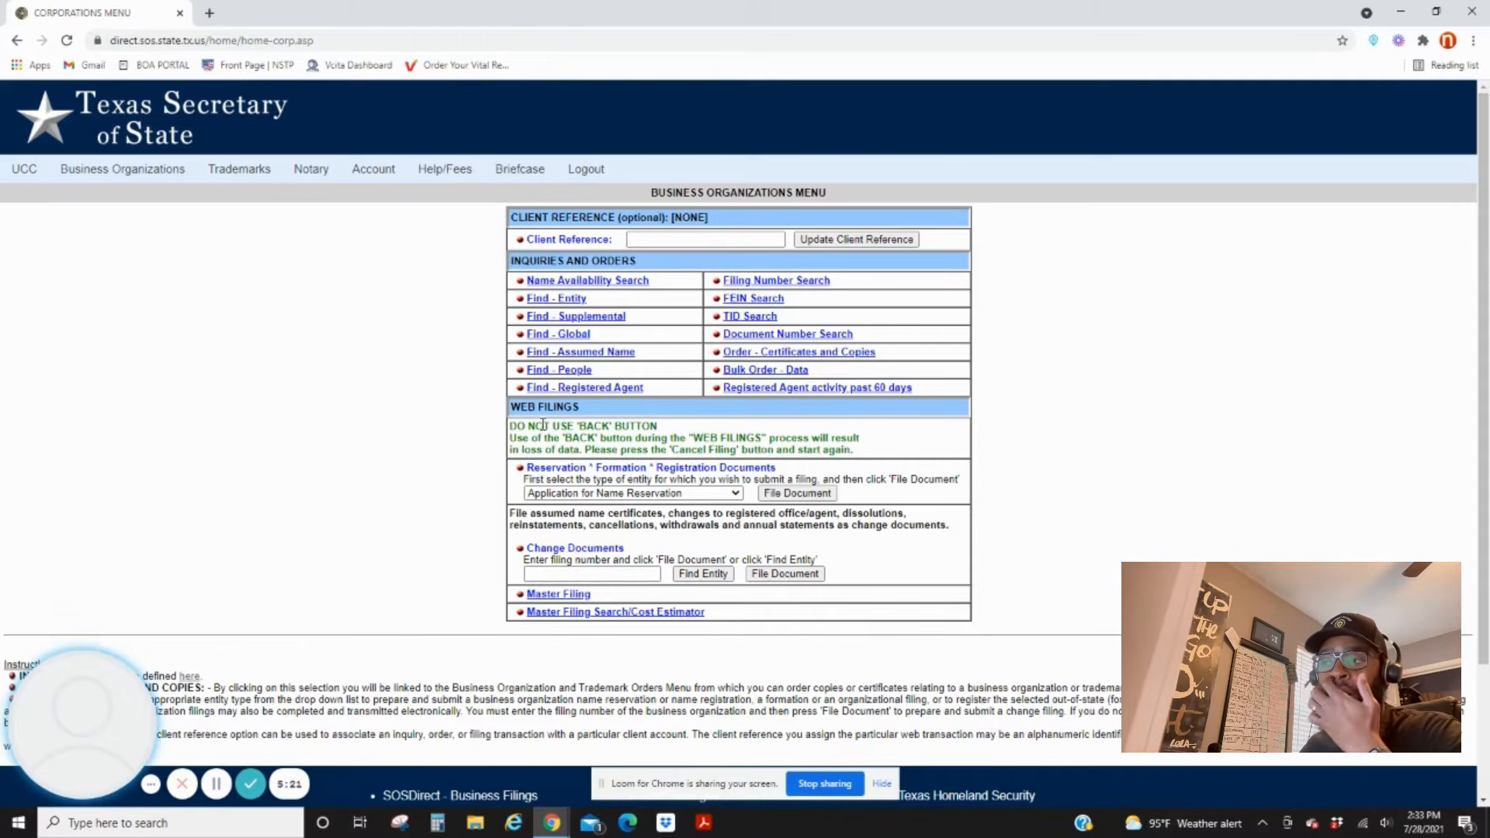
# Start a Certificate of Formation filing for a Domestic Limited Liability Company (LLC)
pyautogui.click(611, 496)
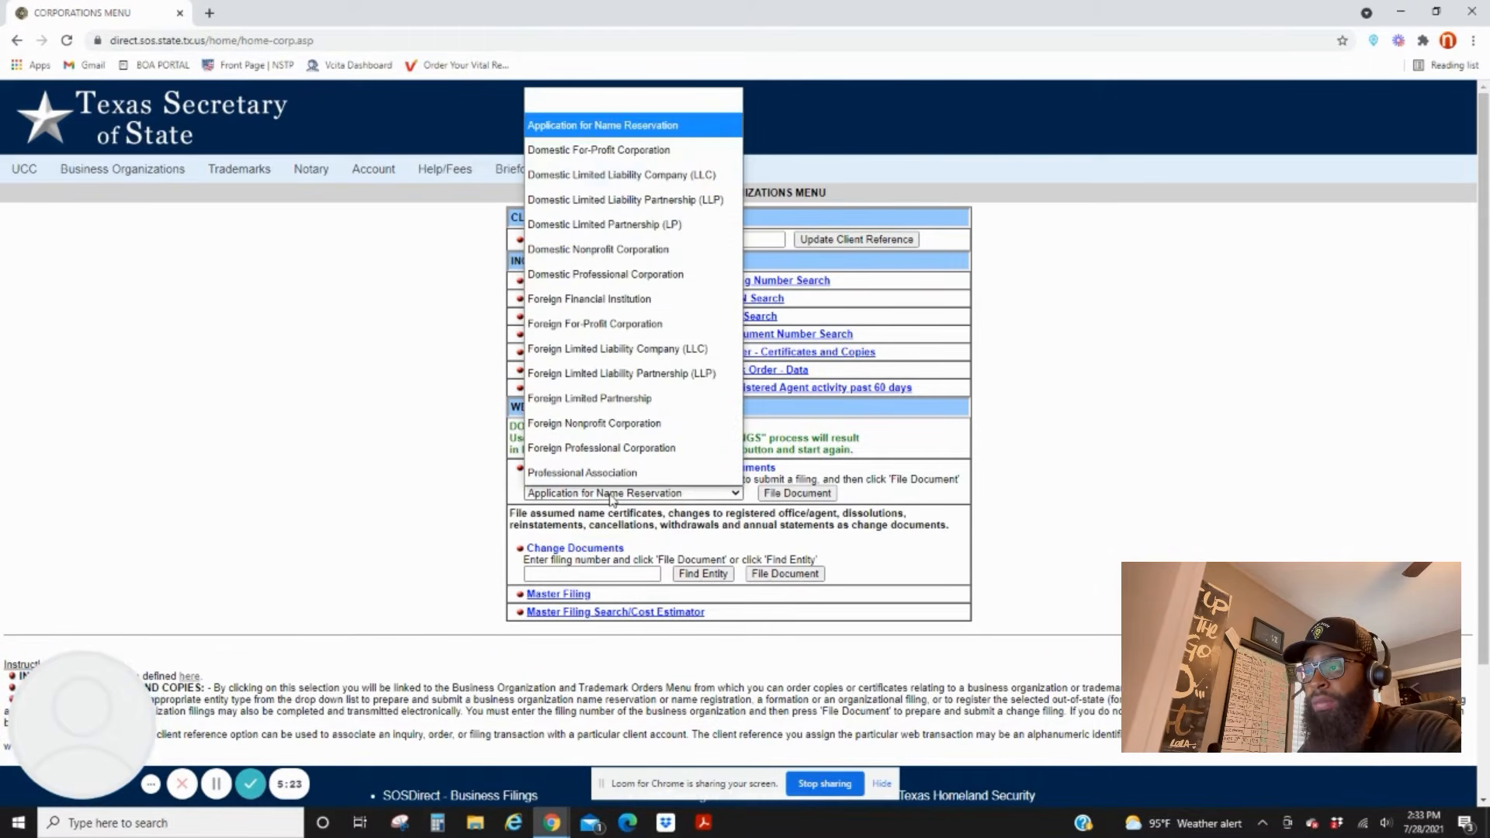
pyautogui.click(617, 175)
pyautogui.click(787, 495)
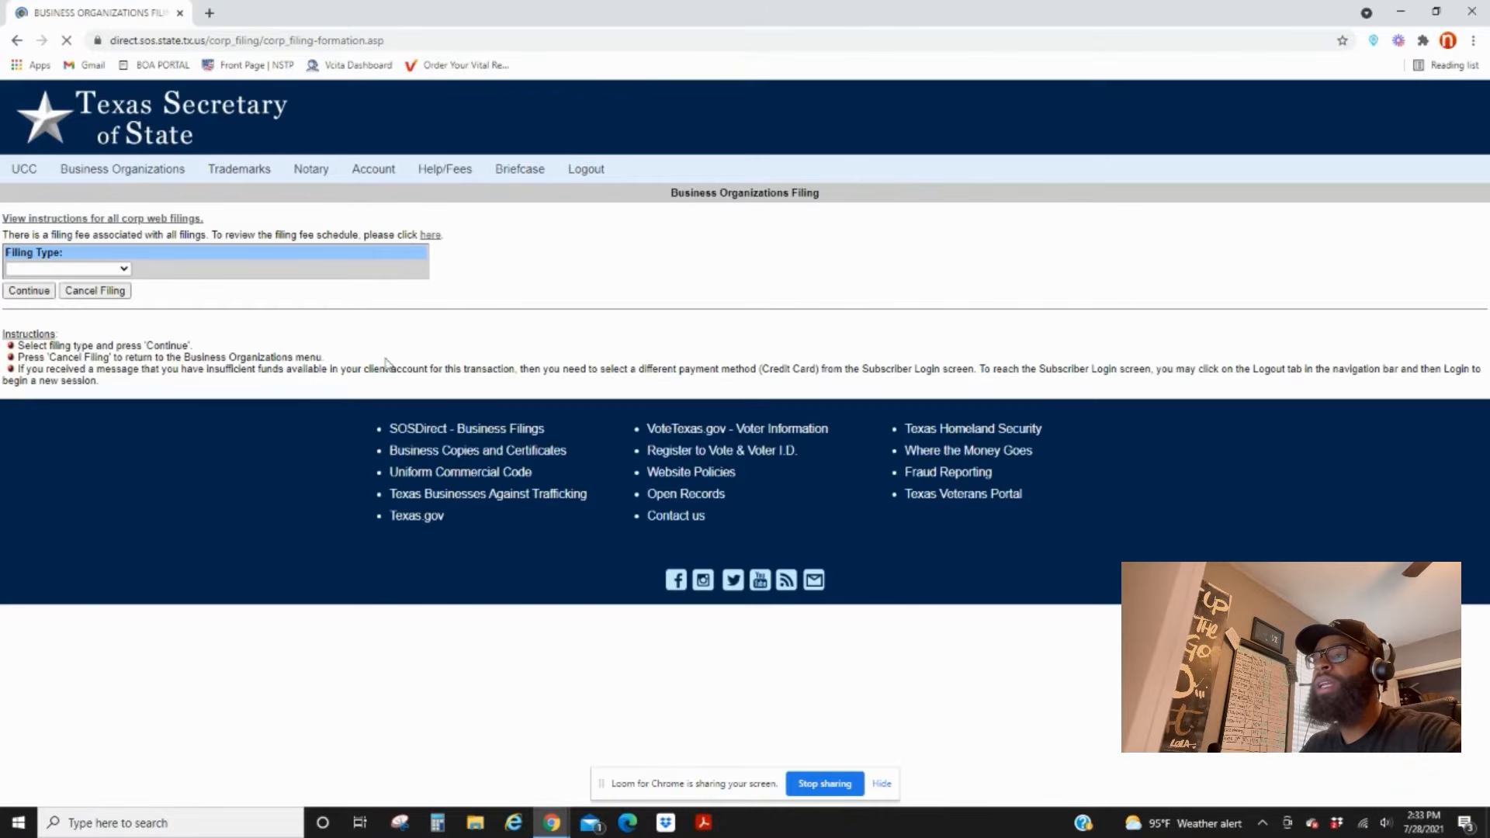
pyautogui.click(82, 272)
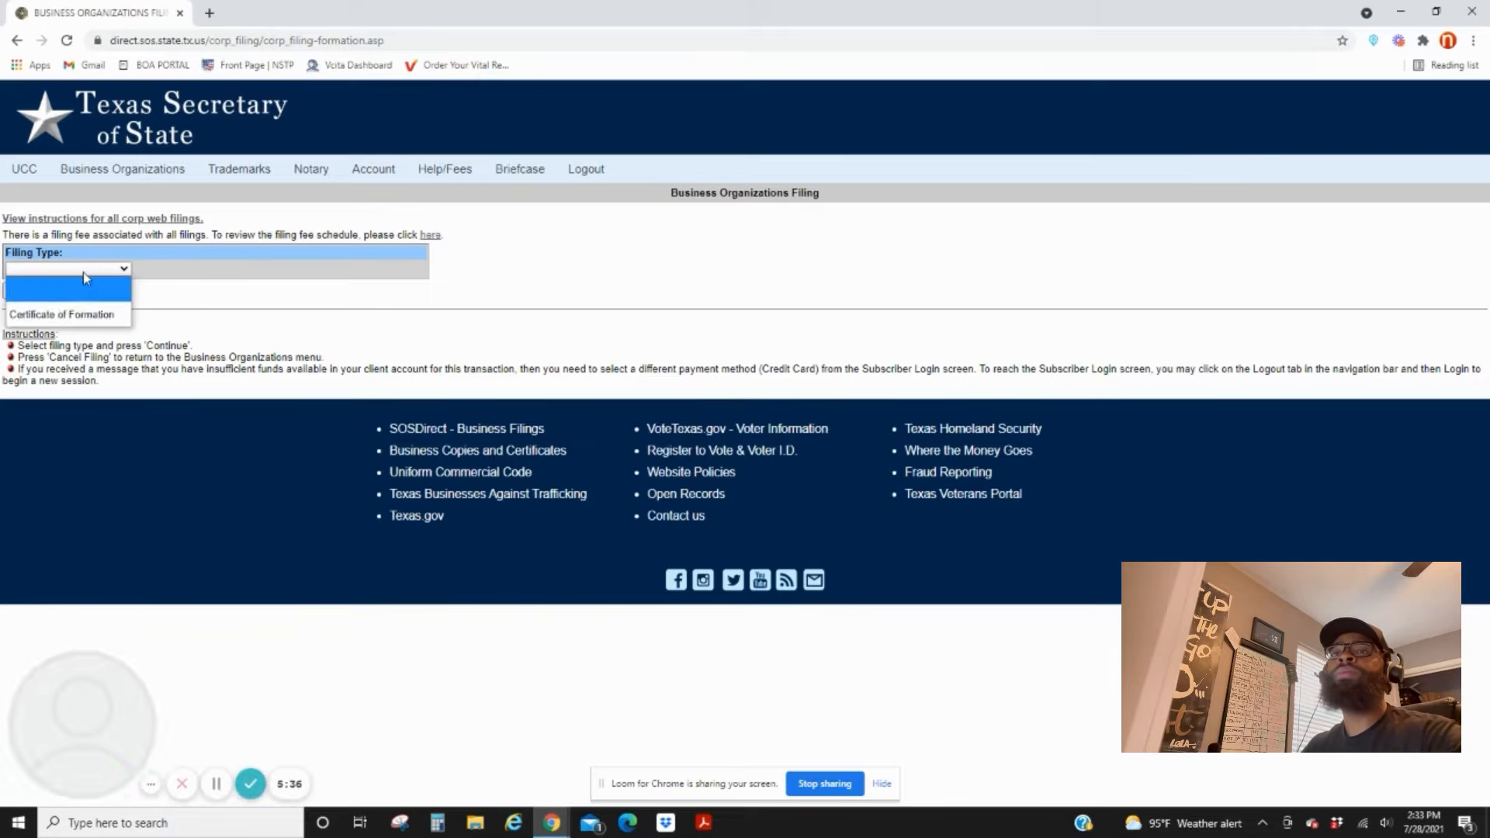
pyautogui.click(78, 317)
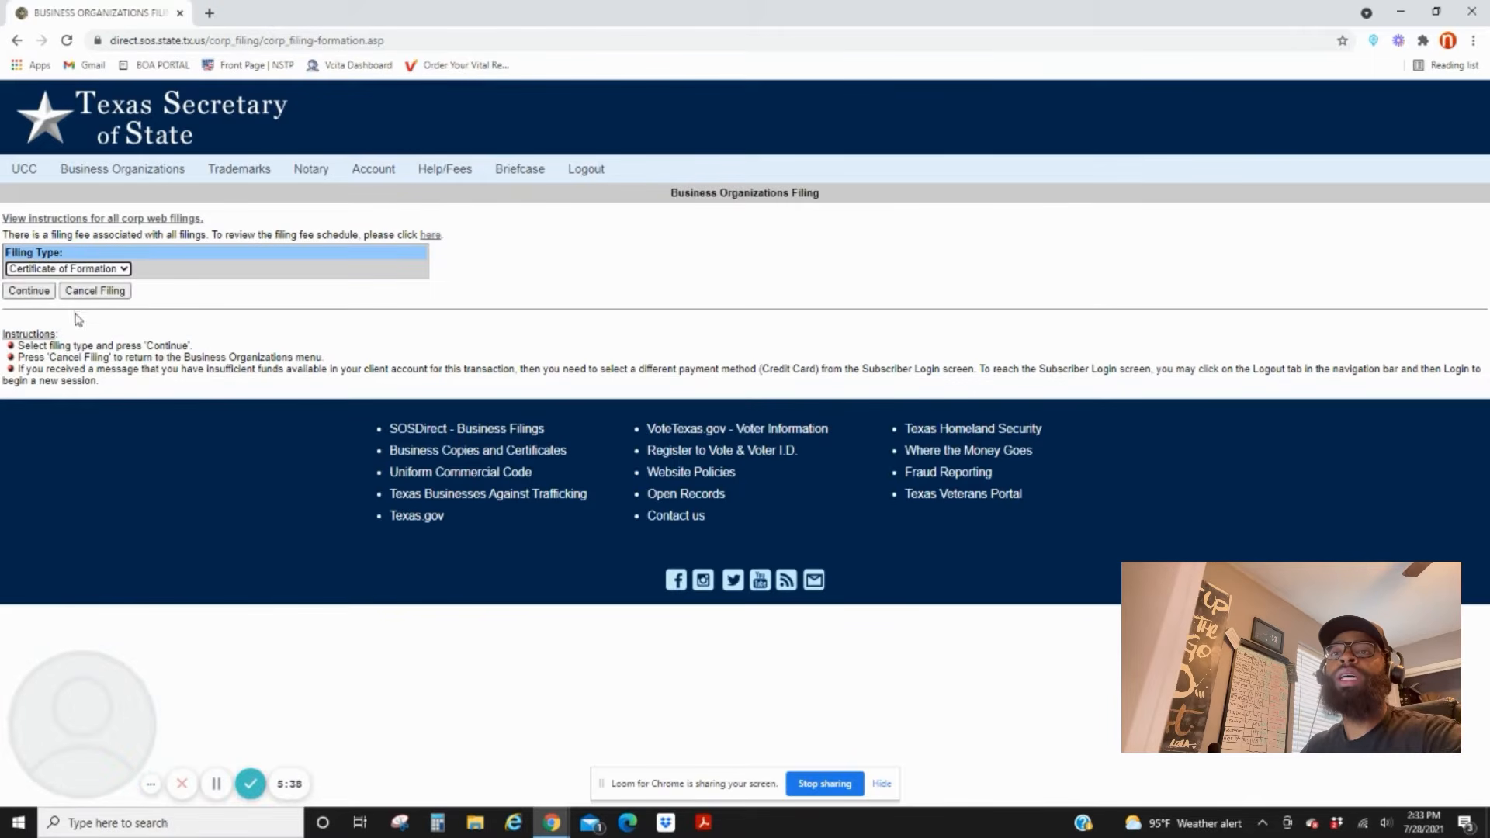
pyautogui.click(27, 292)
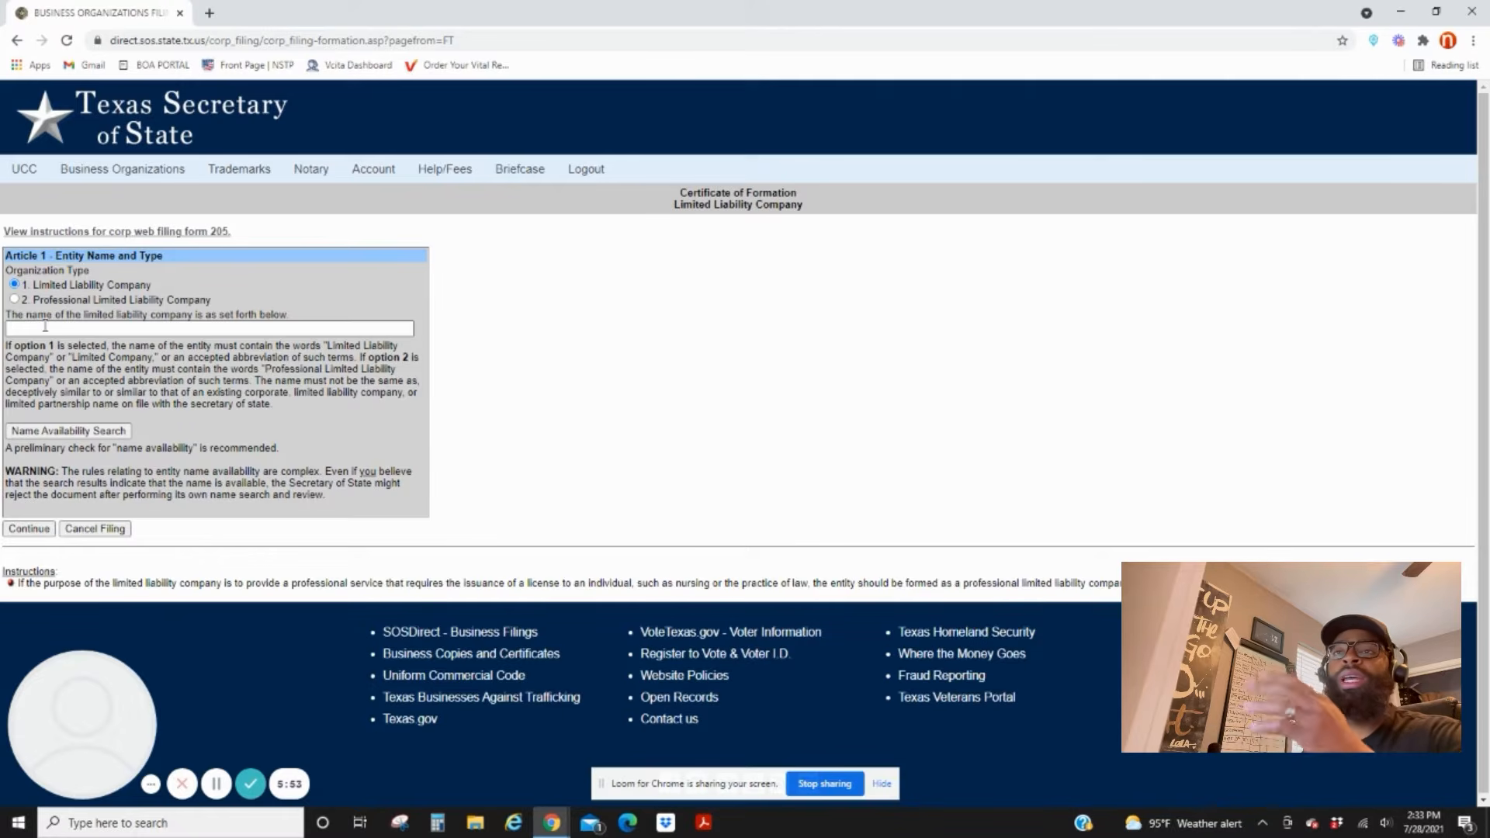
# Name the LLC 'them boys, llc' and run the name availability search
pyautogui.click(45, 326)
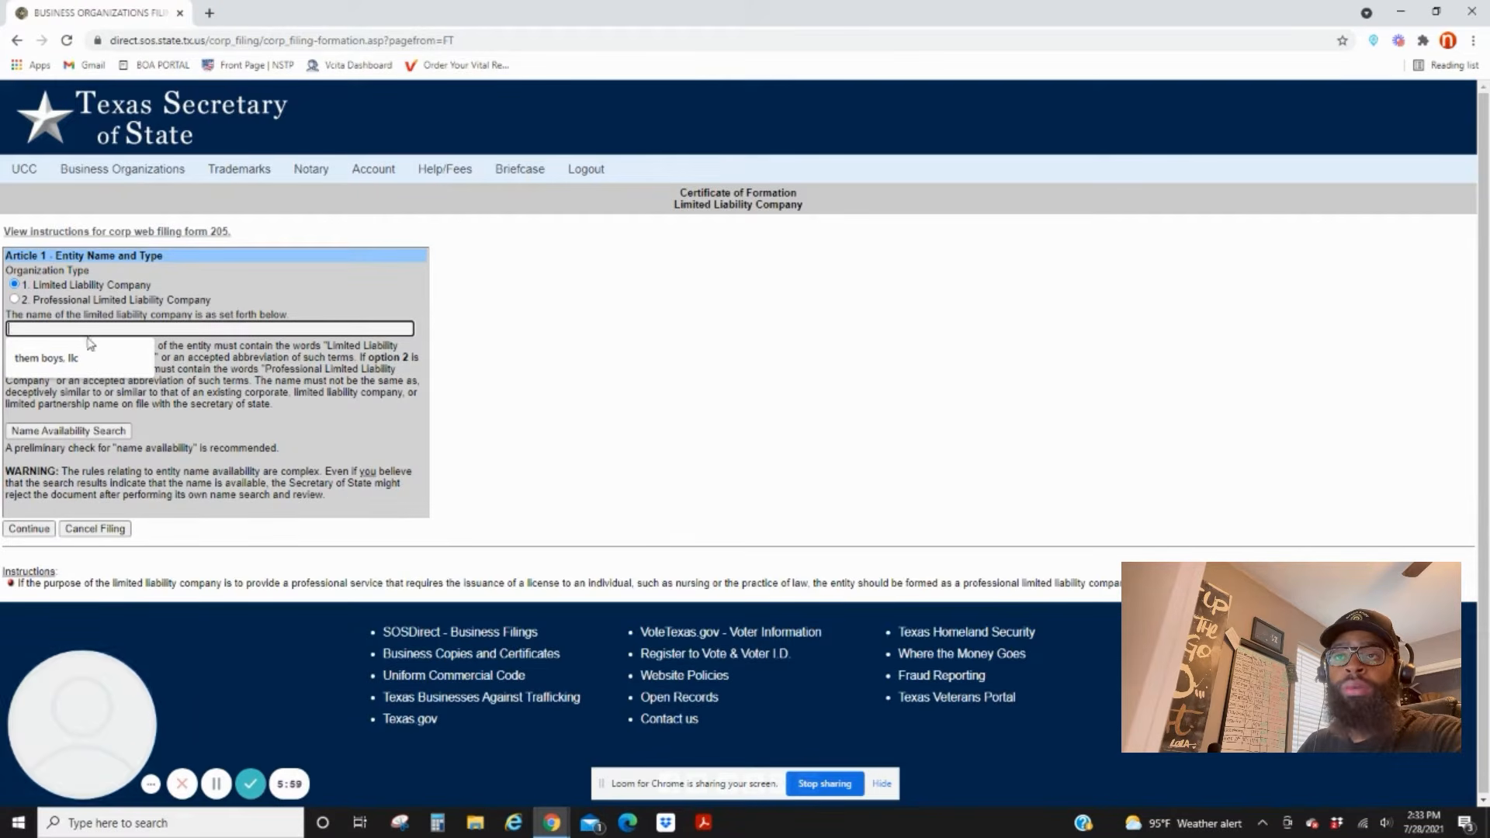
pyautogui.click(62, 361)
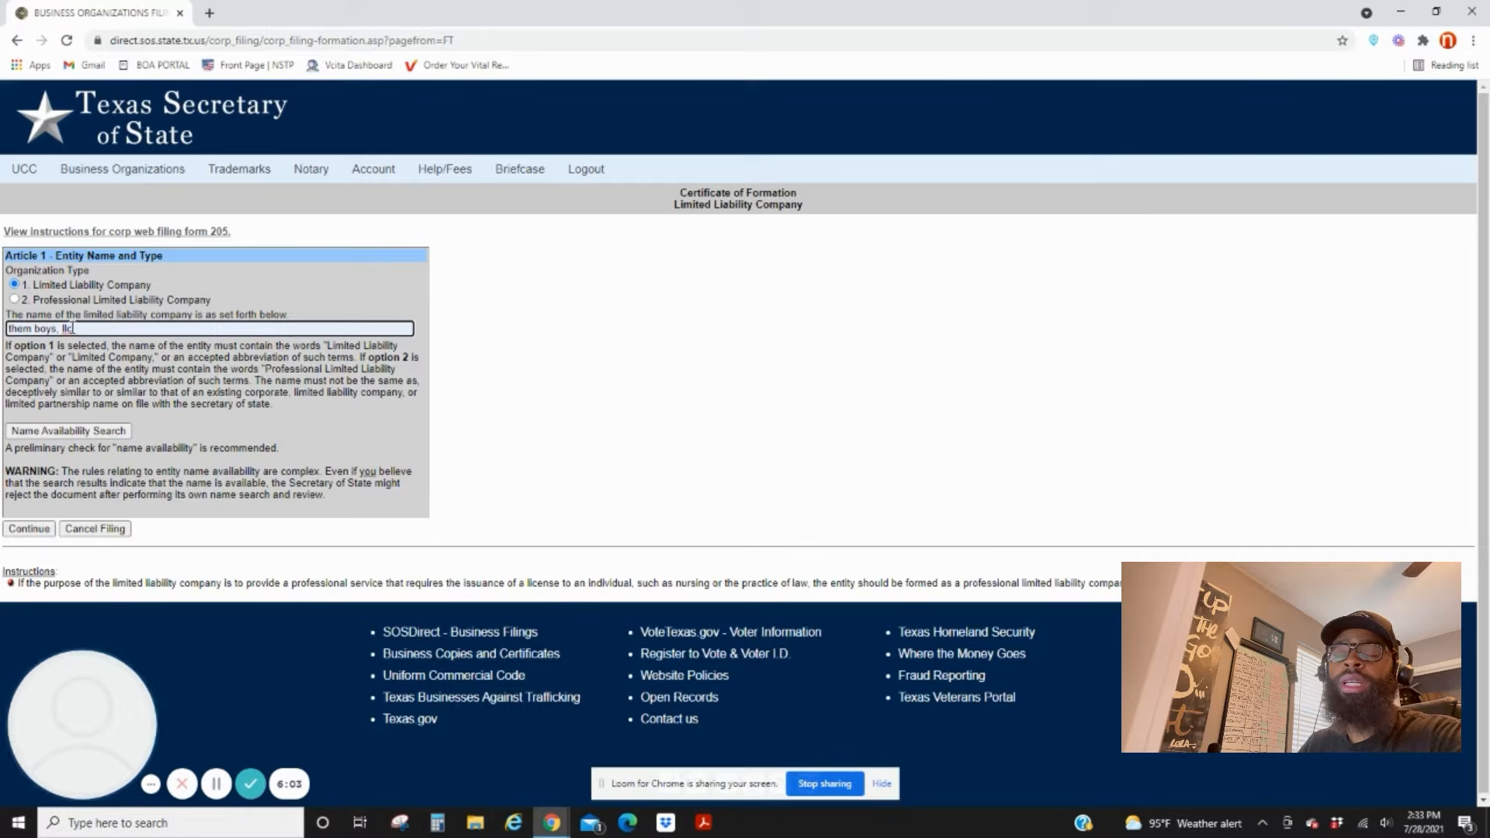
pyautogui.click(44, 435)
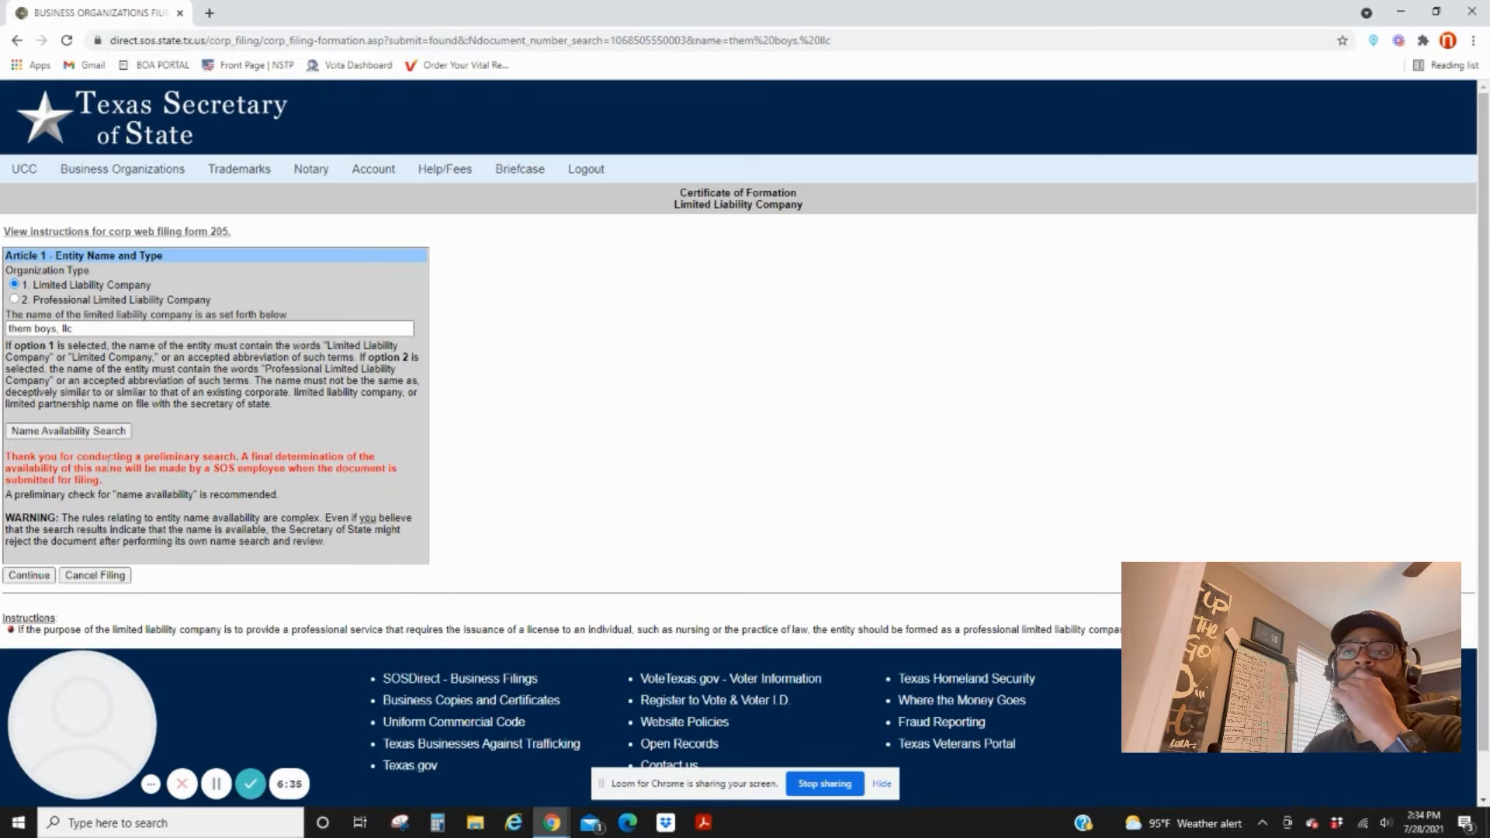
pyautogui.scroll(-1, 108, 466)
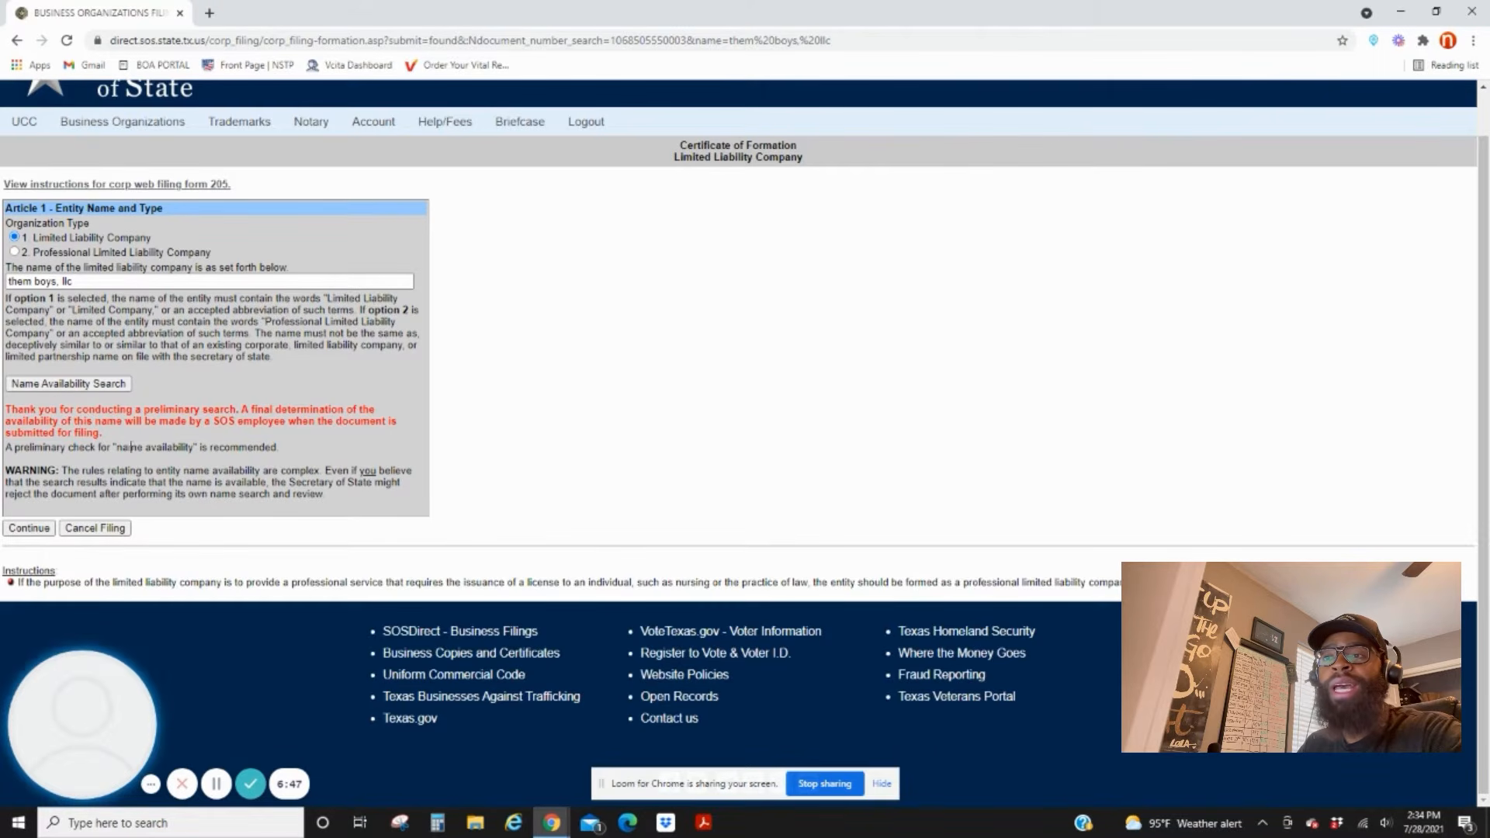
# Move on to Article 2 and enter the registered agent's last and first name
pyautogui.click(32, 532)
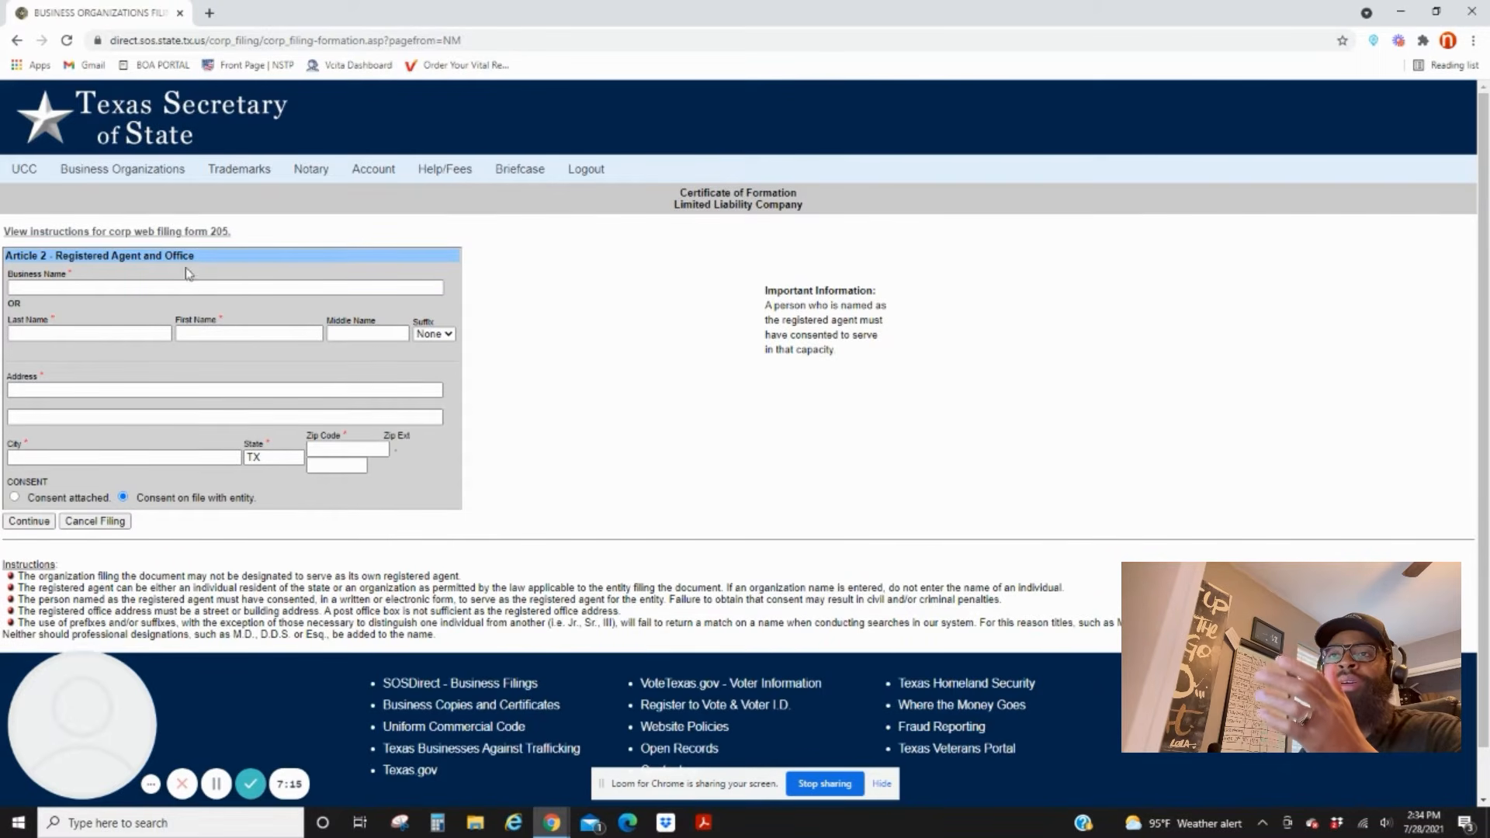
pyautogui.click(173, 288)
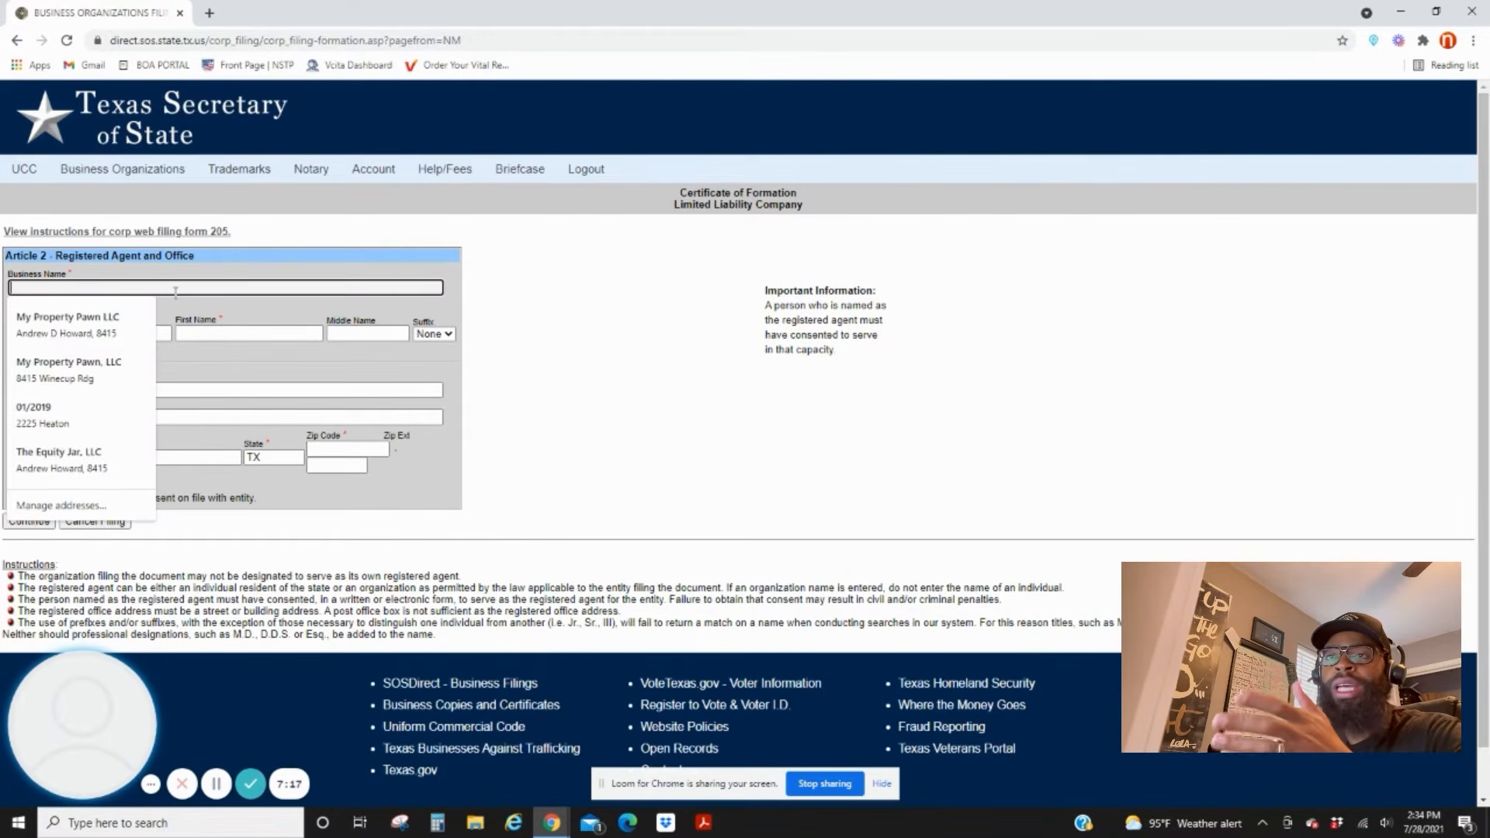
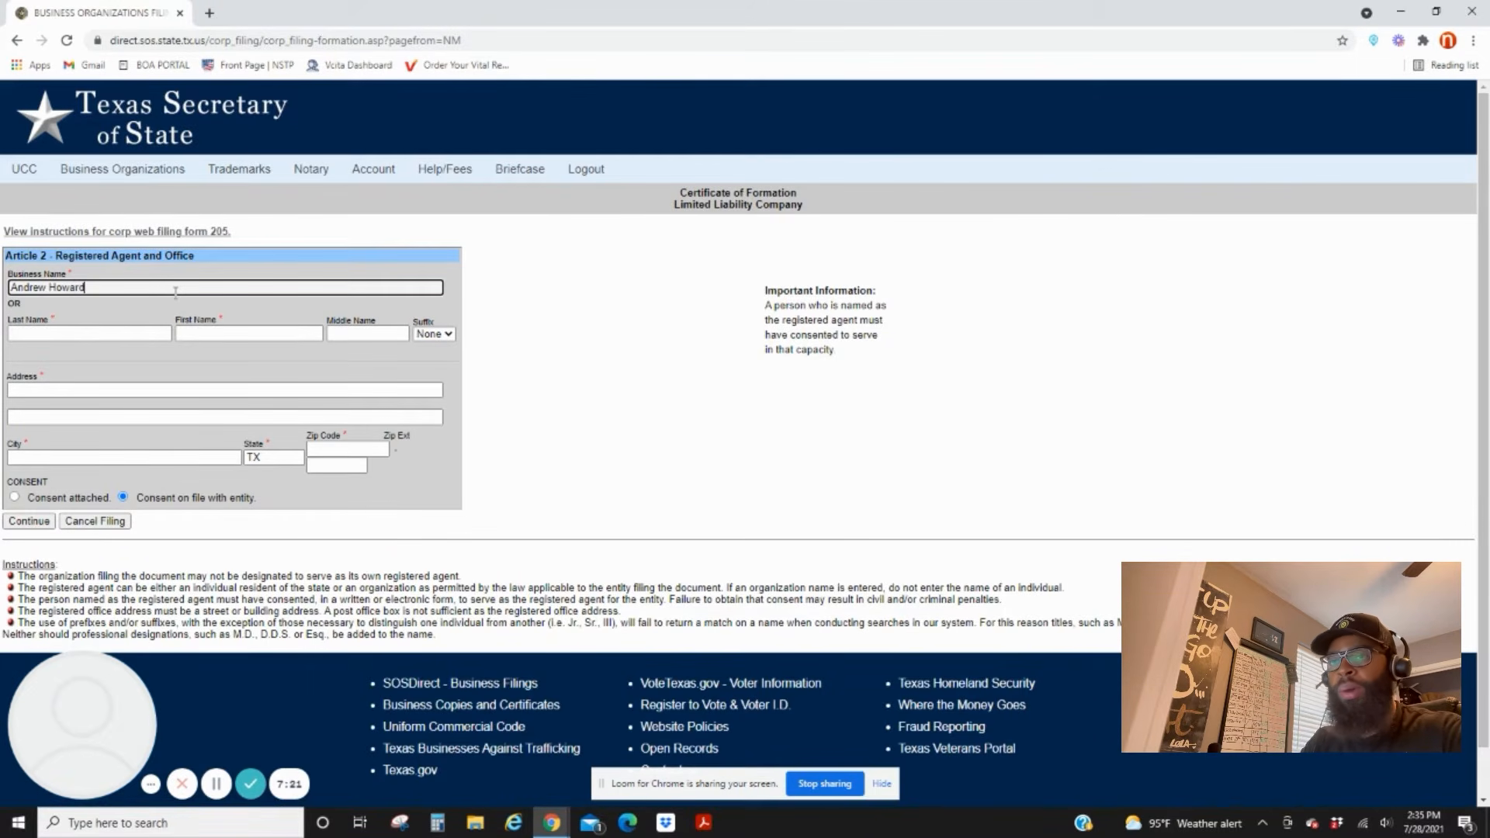
pyautogui.click(87, 334)
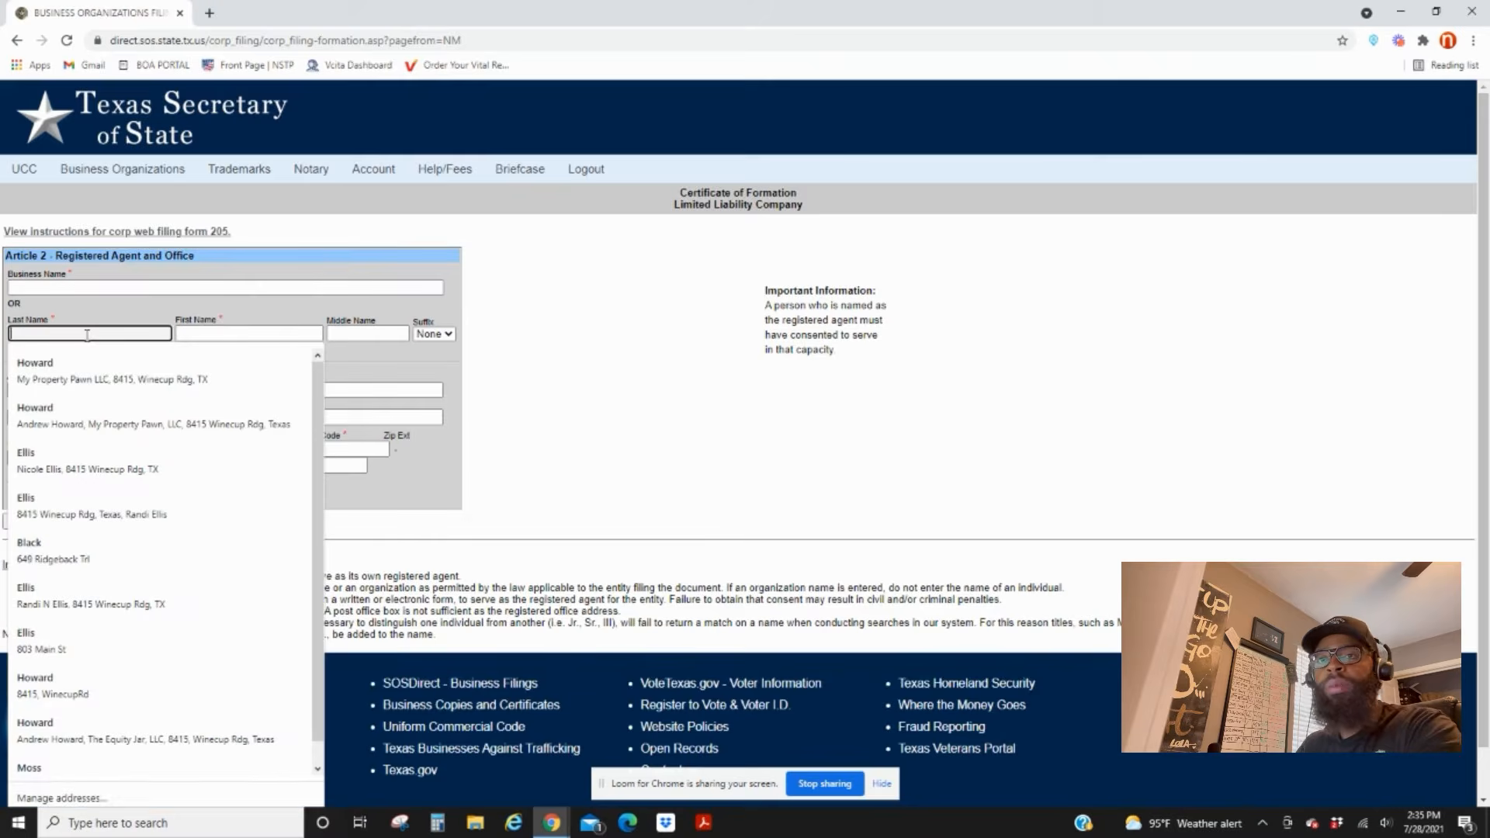
pyautogui.write('Howard')
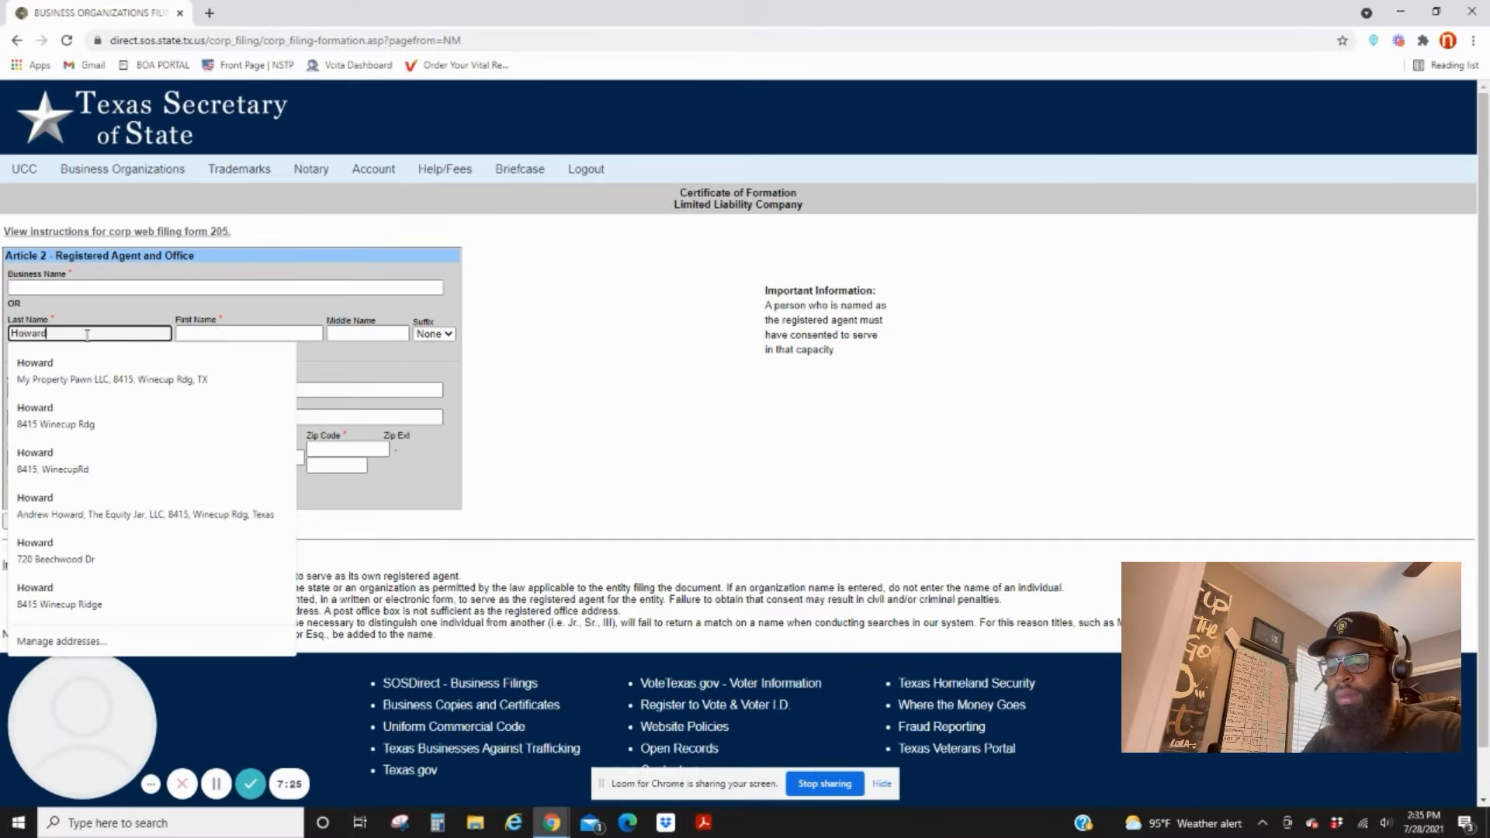
pyautogui.press('Tab')
pyautogui.write('A')
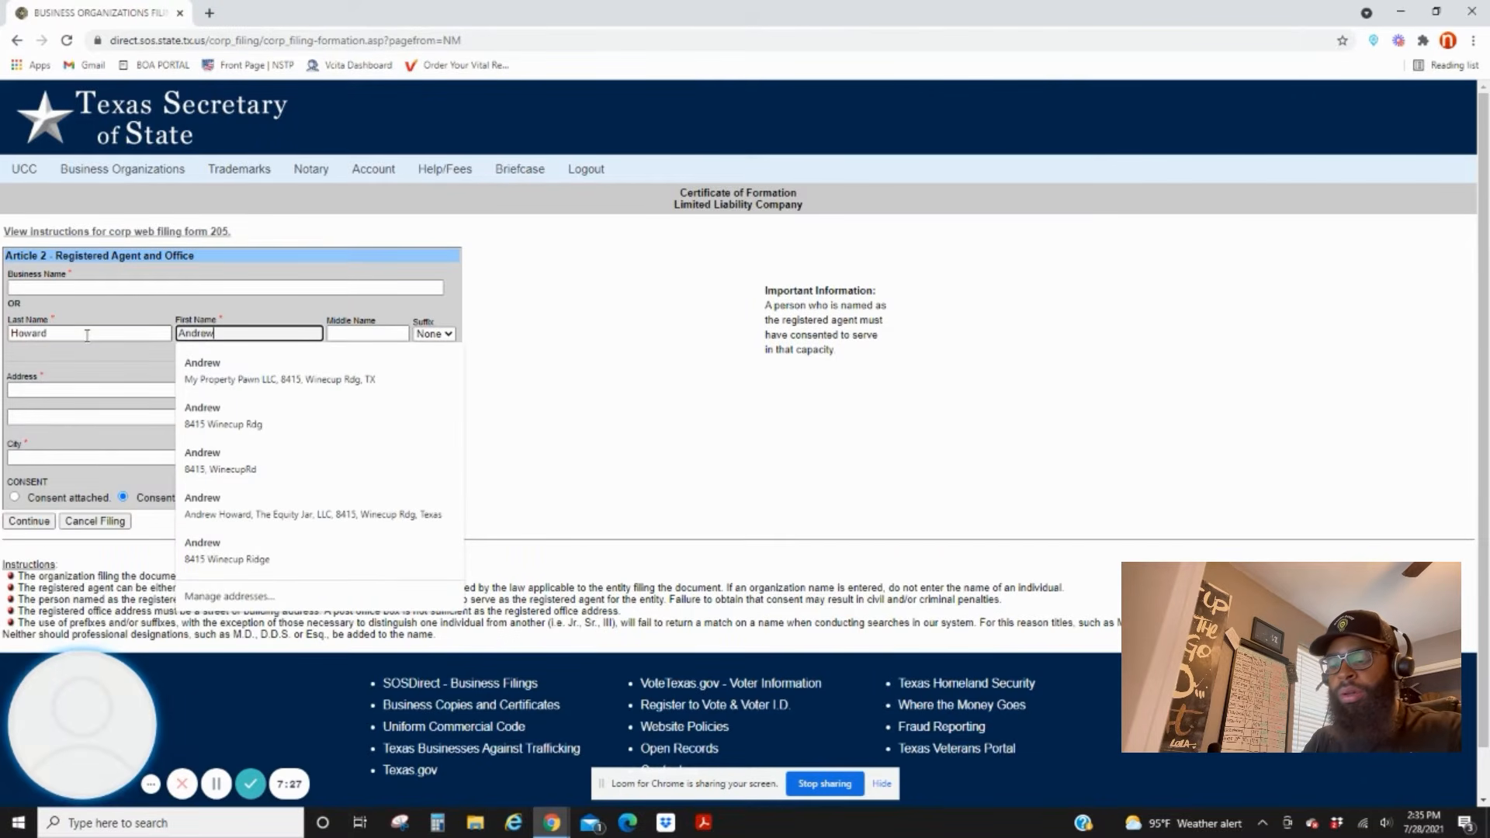
# Enter the agent's street address, city and zip code, then submit the registered agent details
pyautogui.click(31, 391)
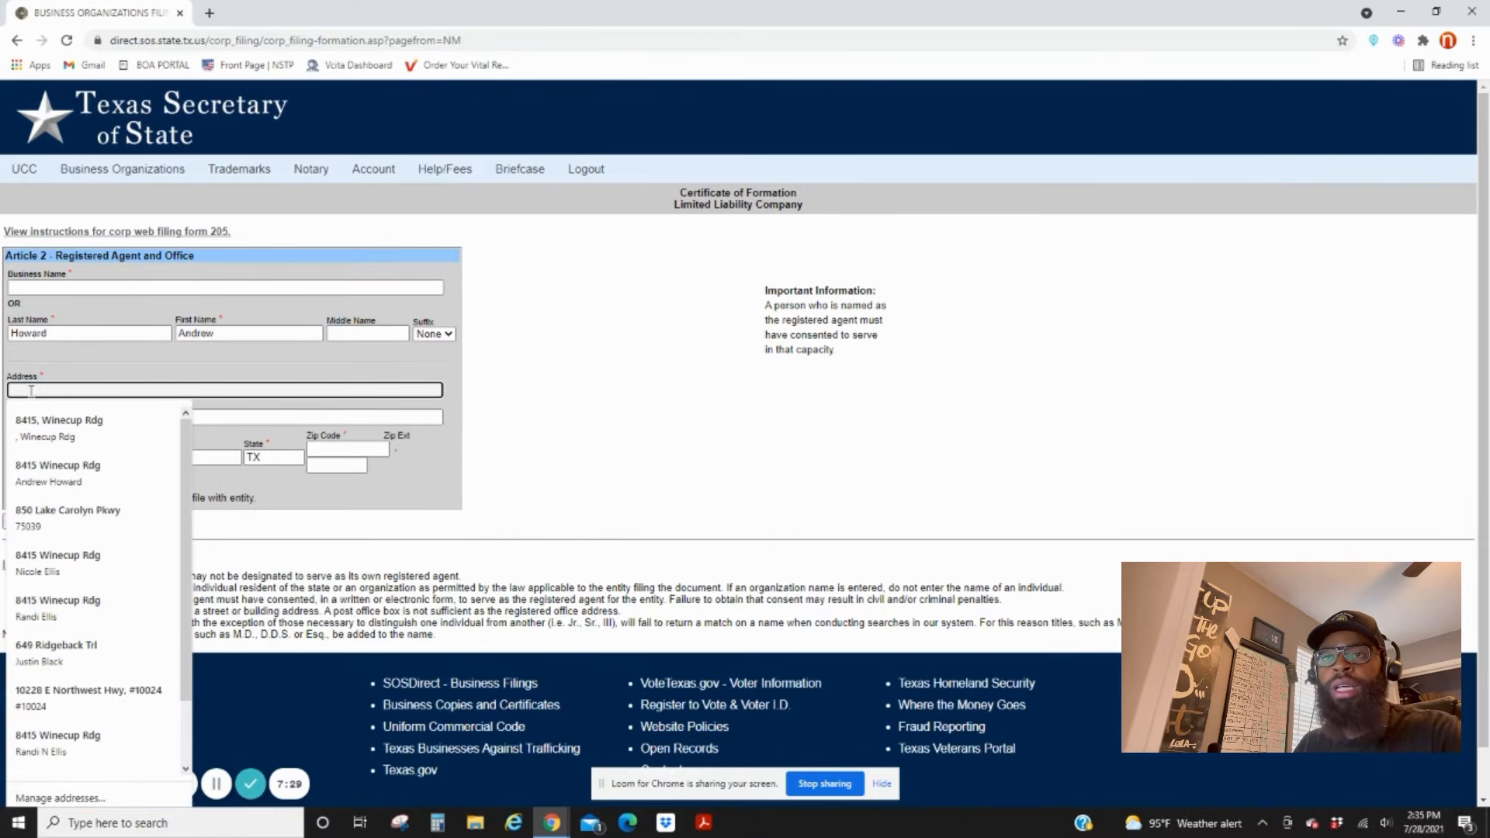
pyautogui.write('123 main jane rd')
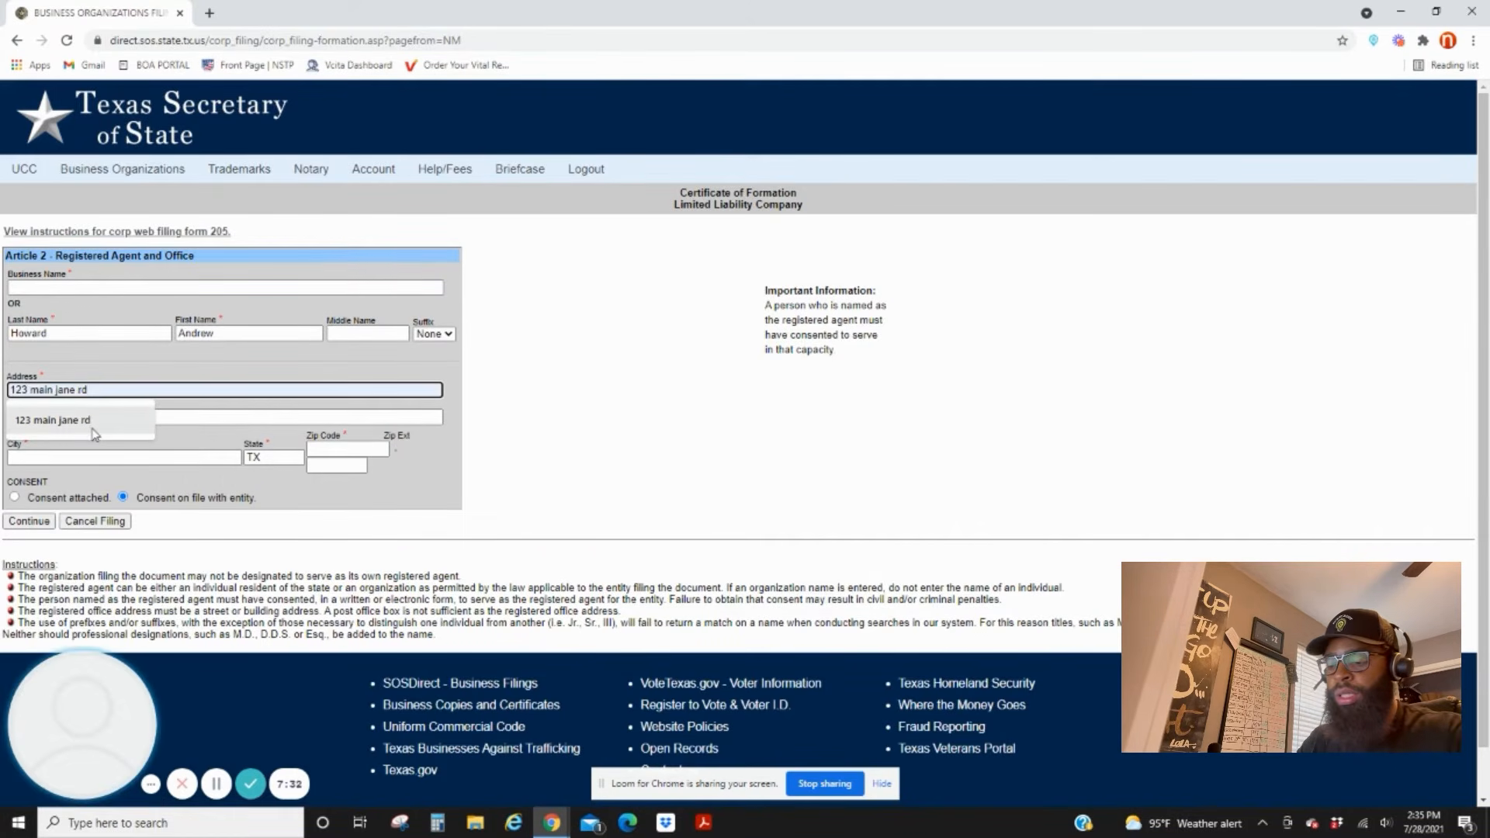
pyautogui.click(89, 421)
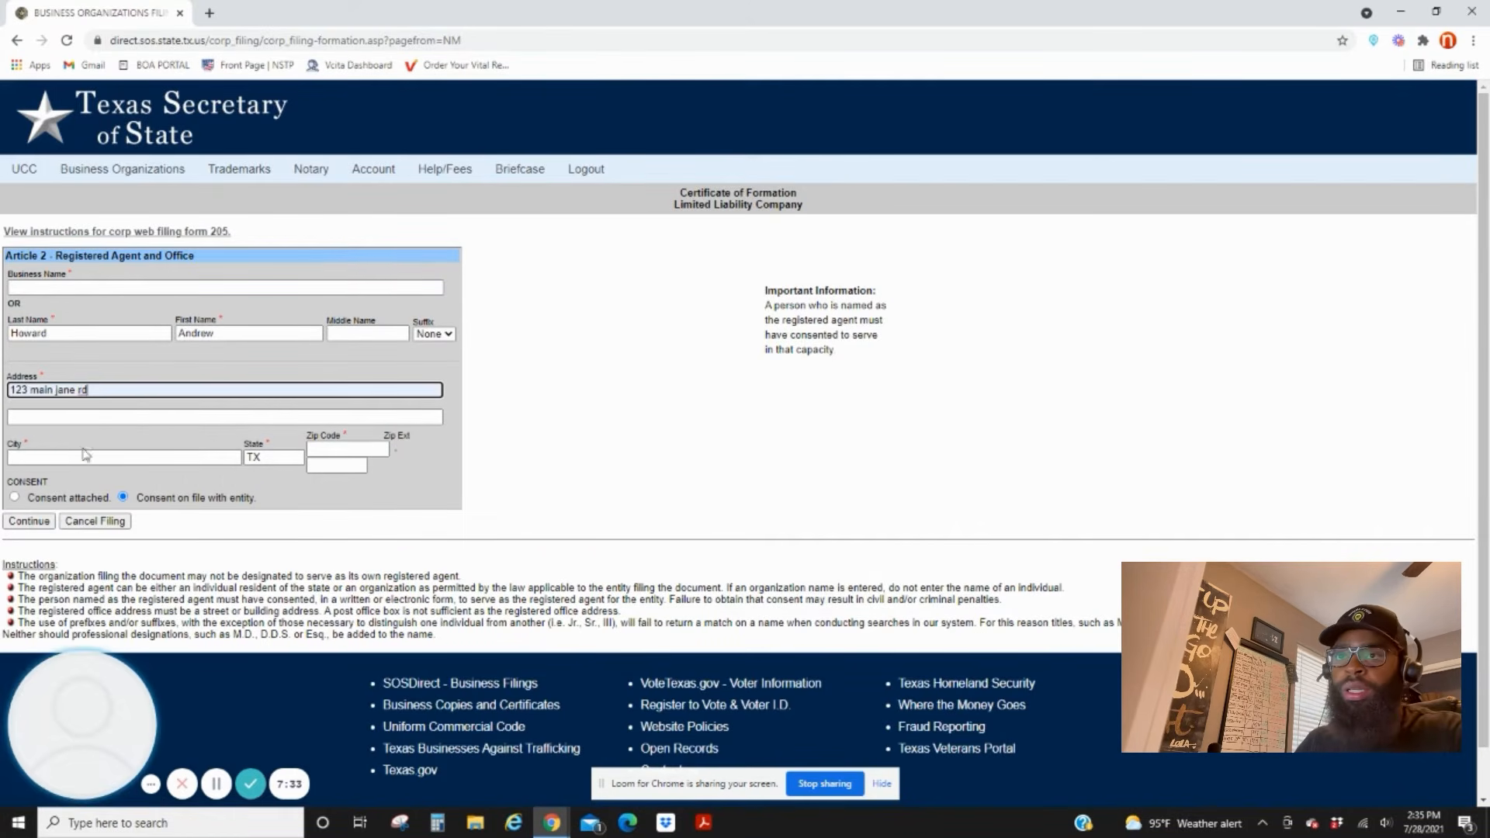
pyautogui.click(80, 459)
pyautogui.write('dallas')
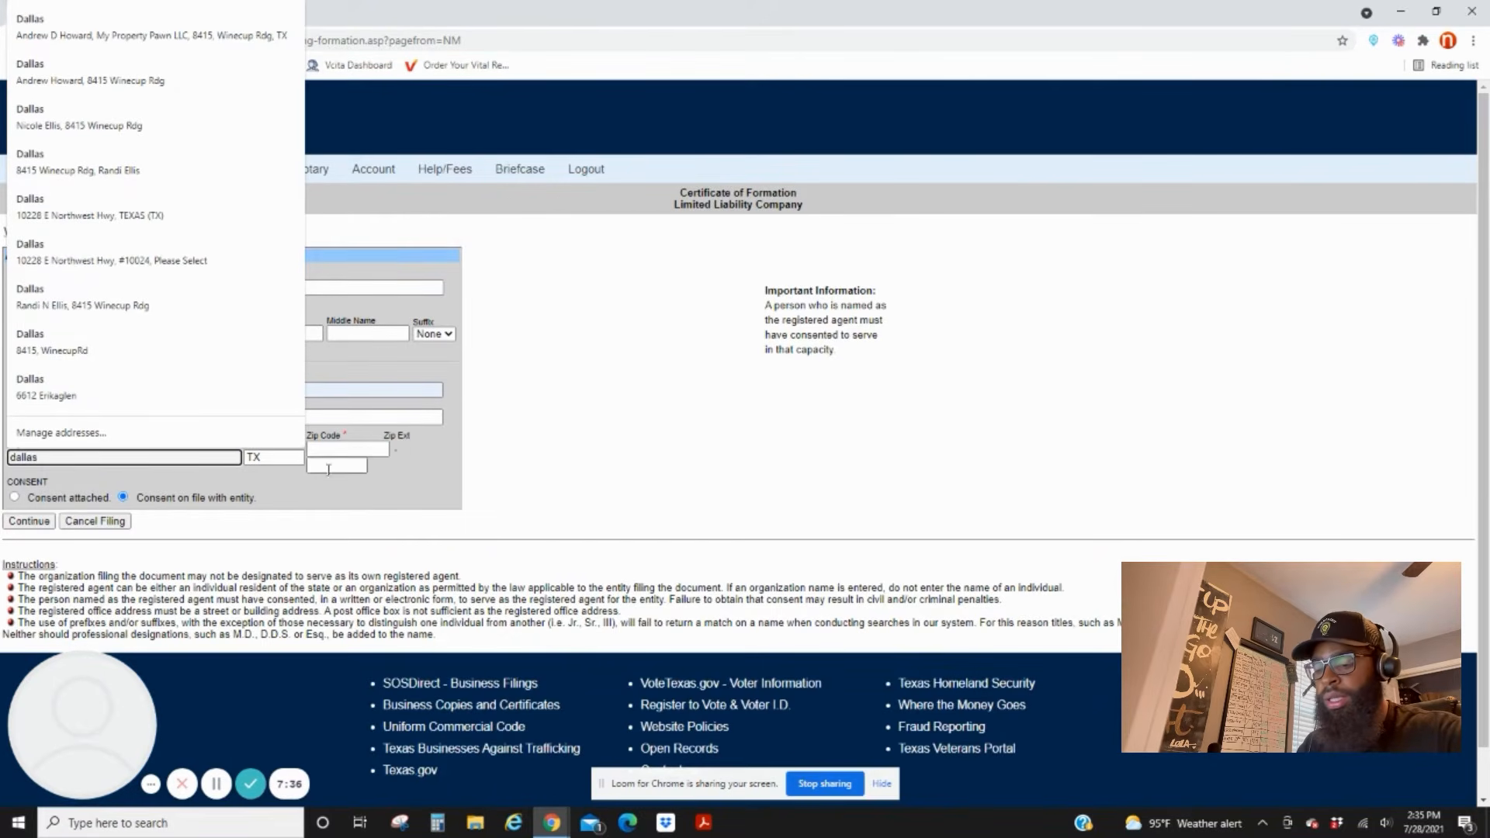
pyautogui.click(328, 450)
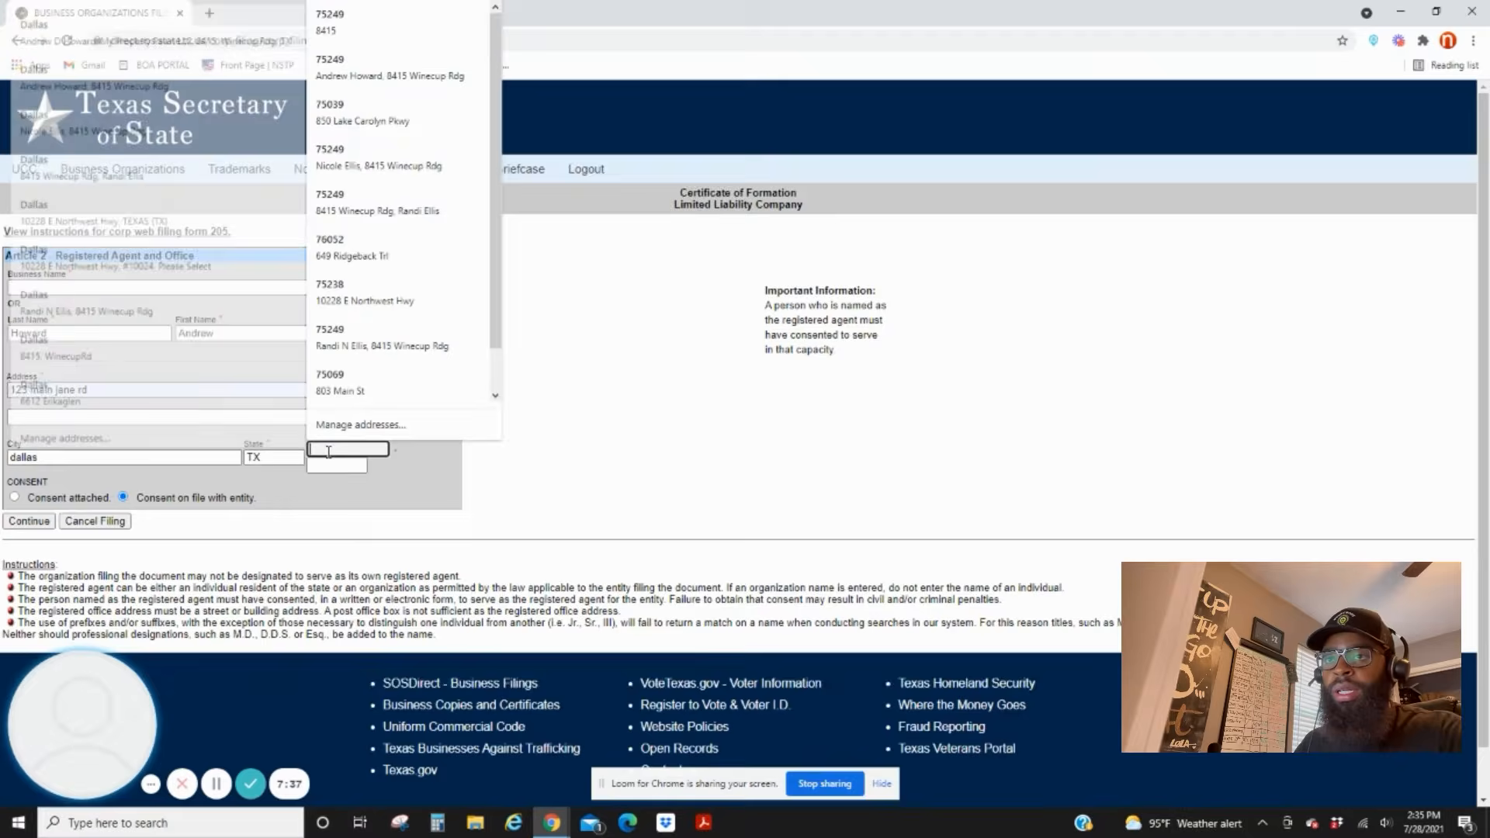
pyautogui.write('75249')
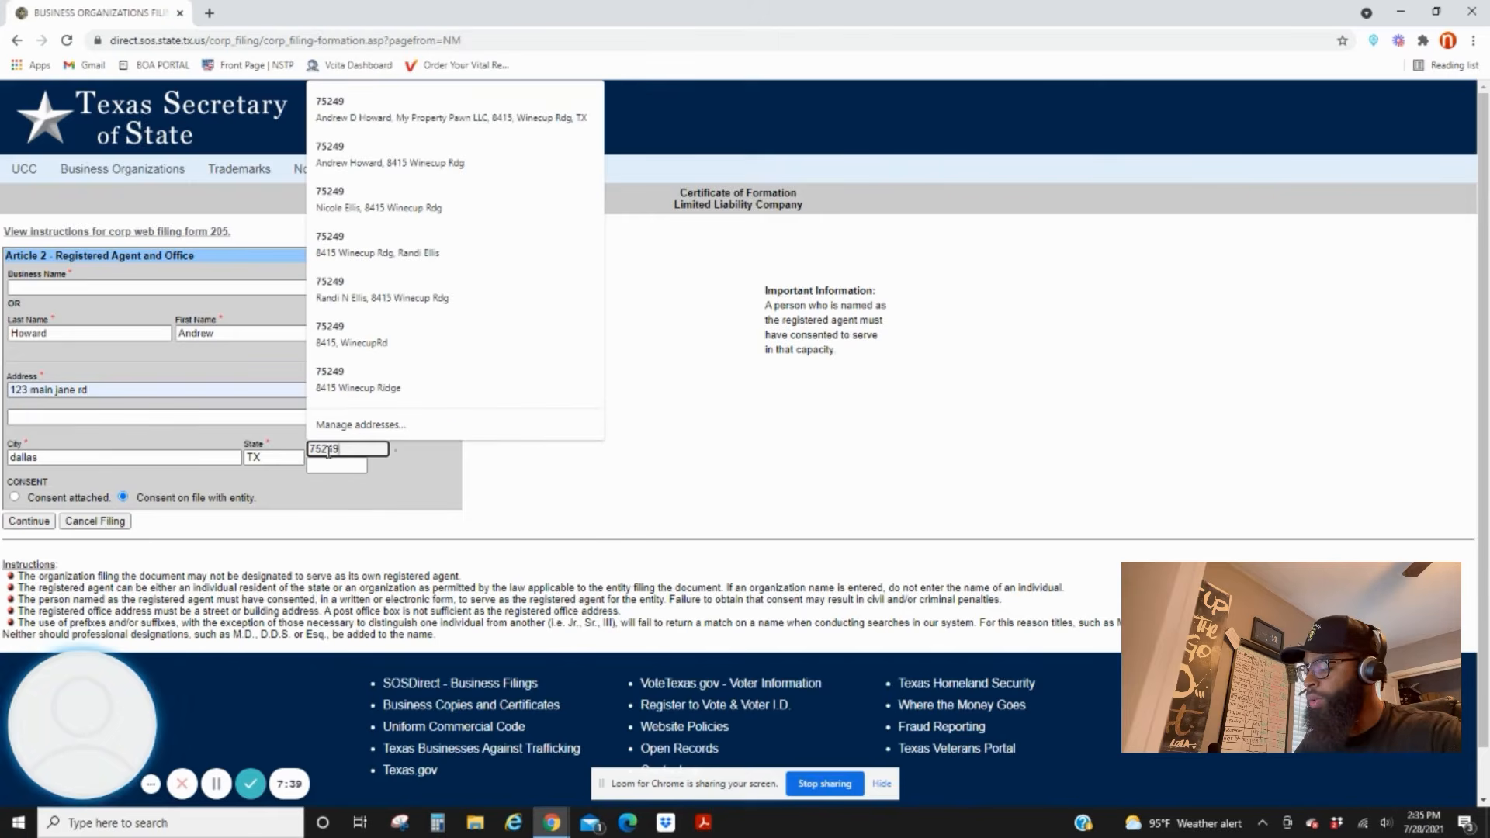
pyautogui.click(266, 516)
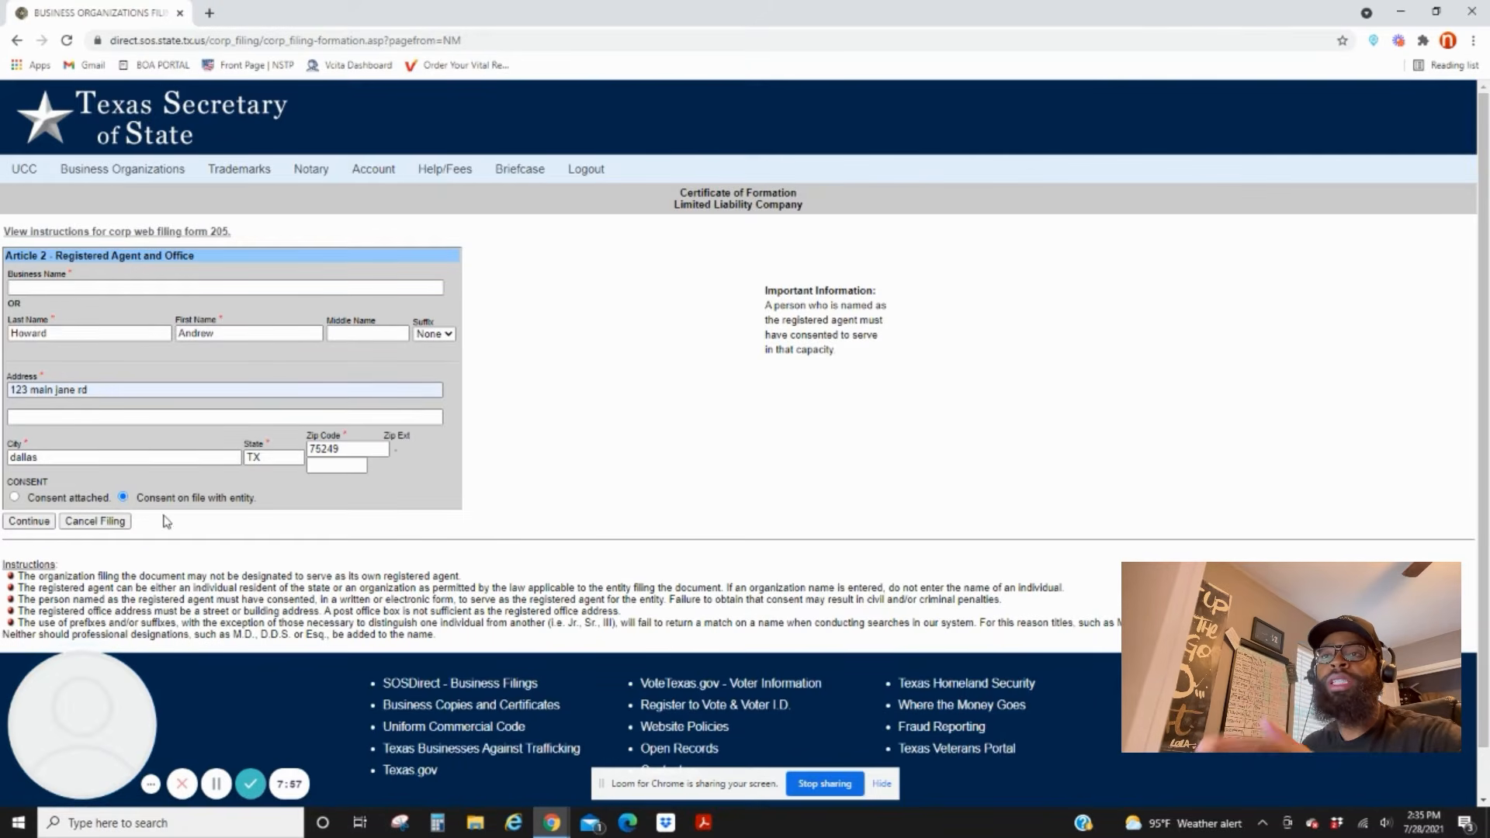
pyautogui.click(31, 523)
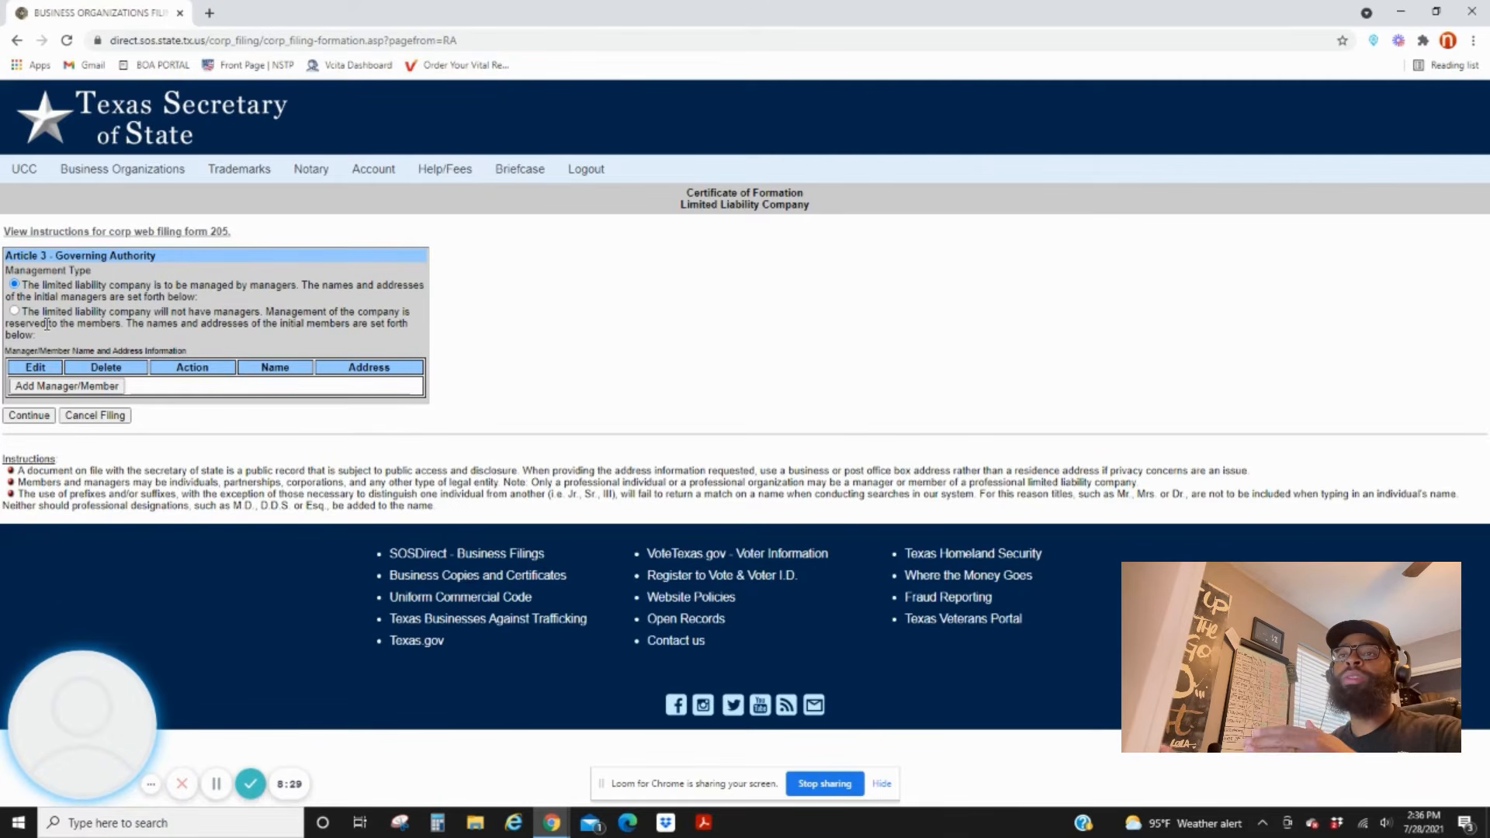
# Add a manager to the governing authority and enter the manager's last and first name
pyautogui.click(57, 388)
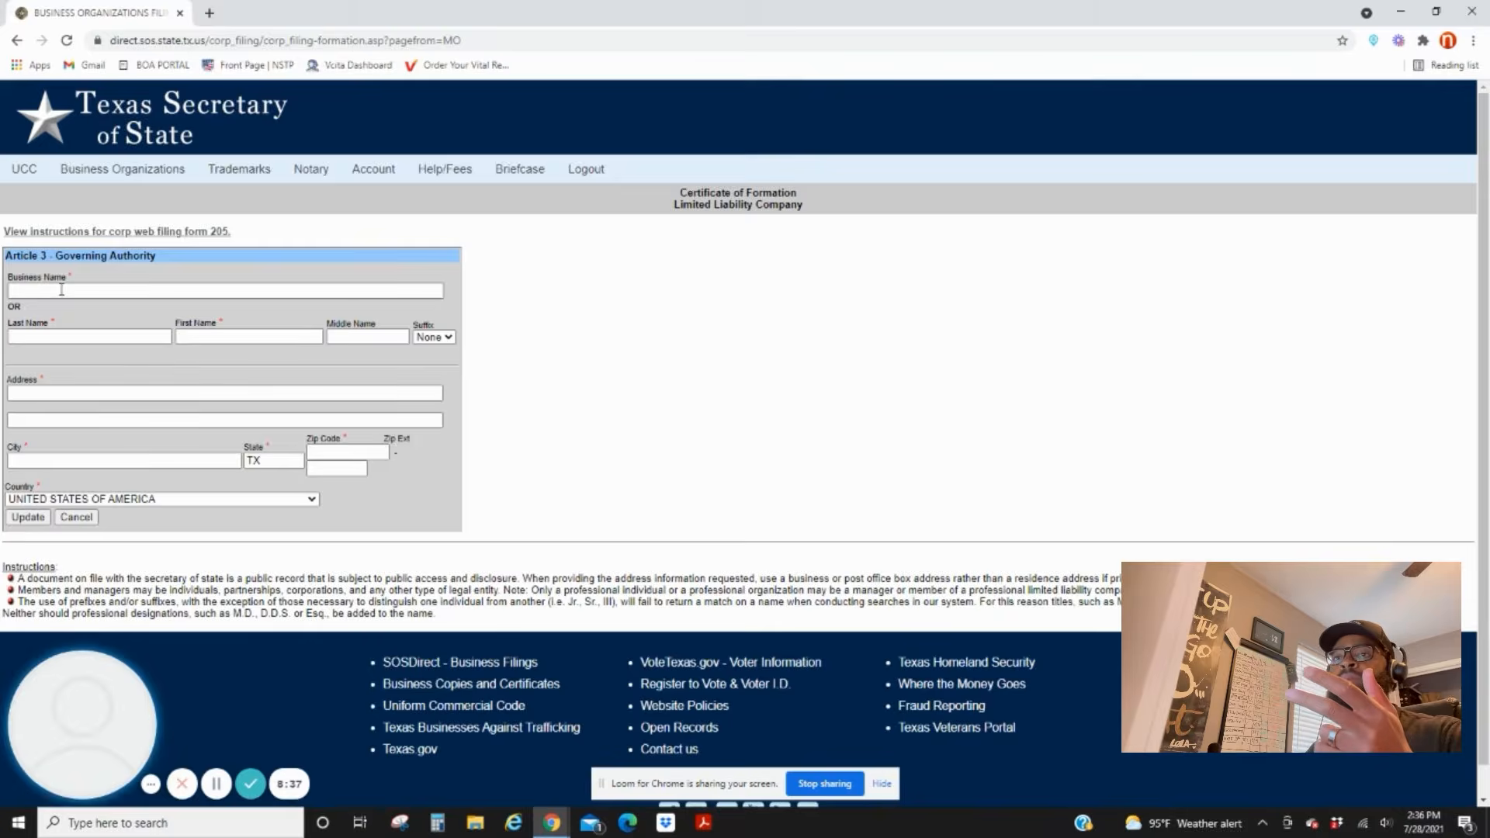
pyautogui.click(59, 337)
pyautogui.click(59, 337)
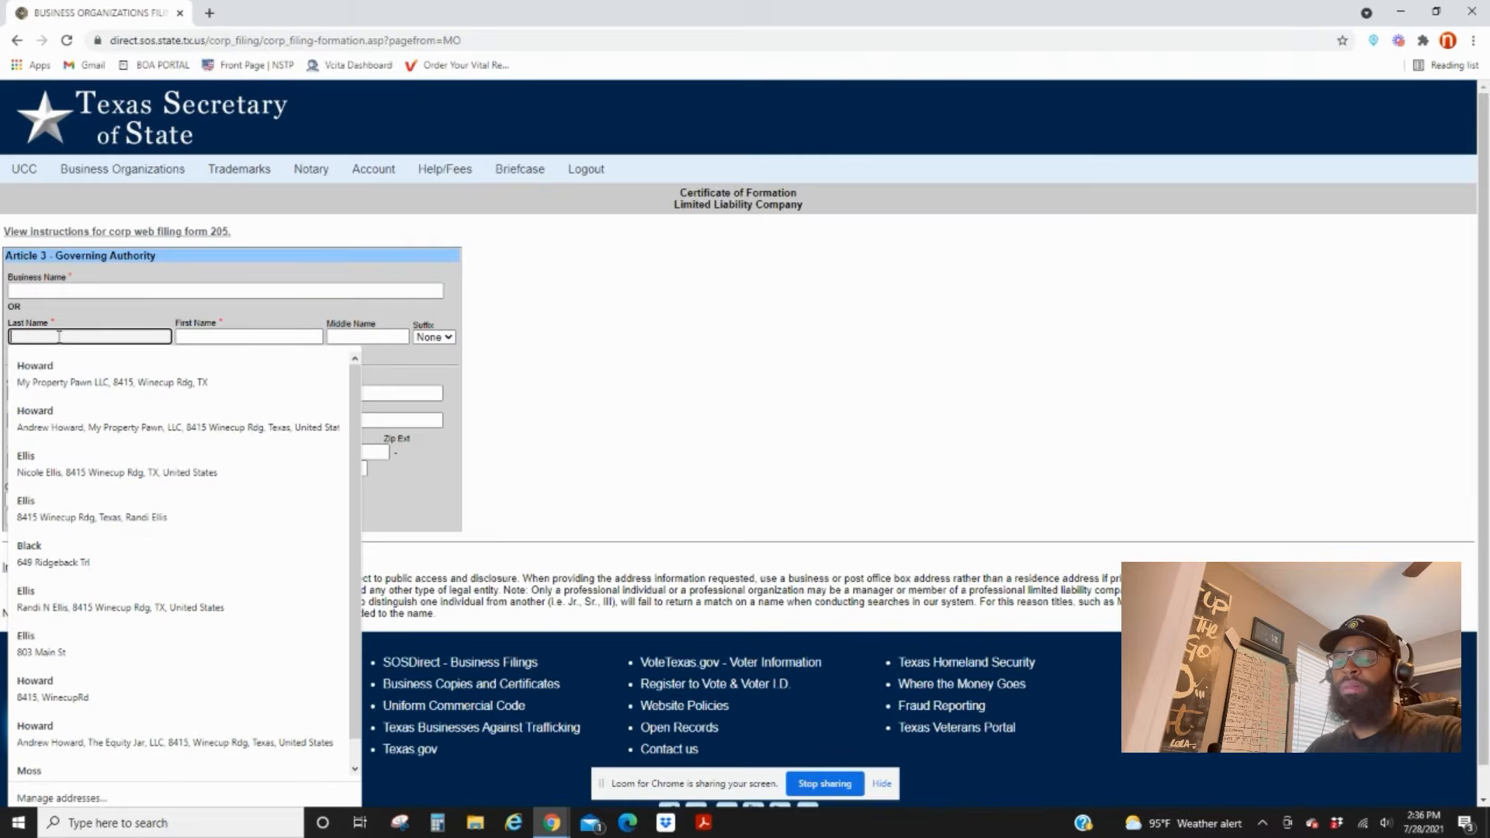
pyautogui.press('Tab')
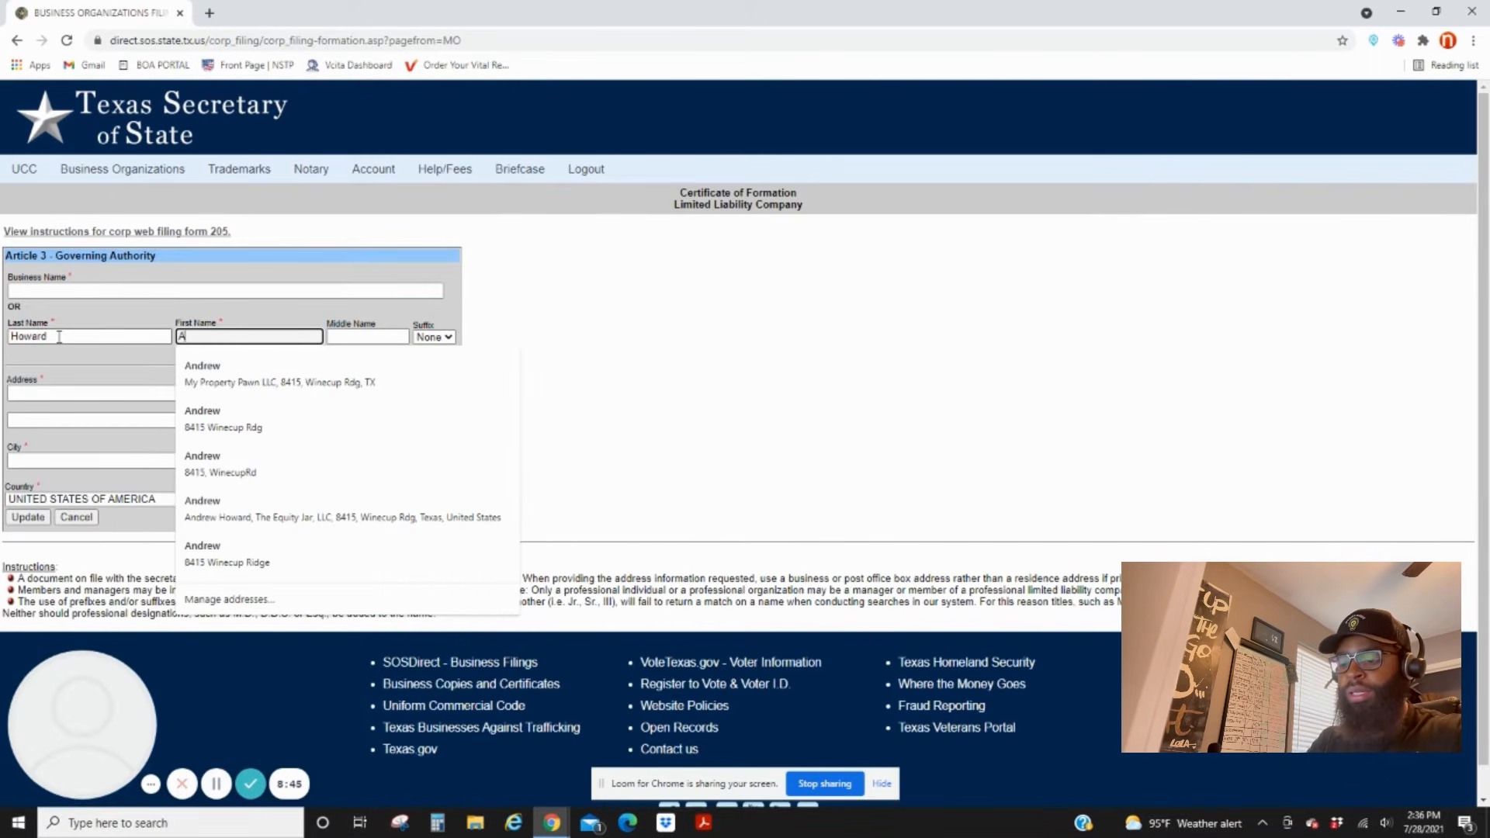
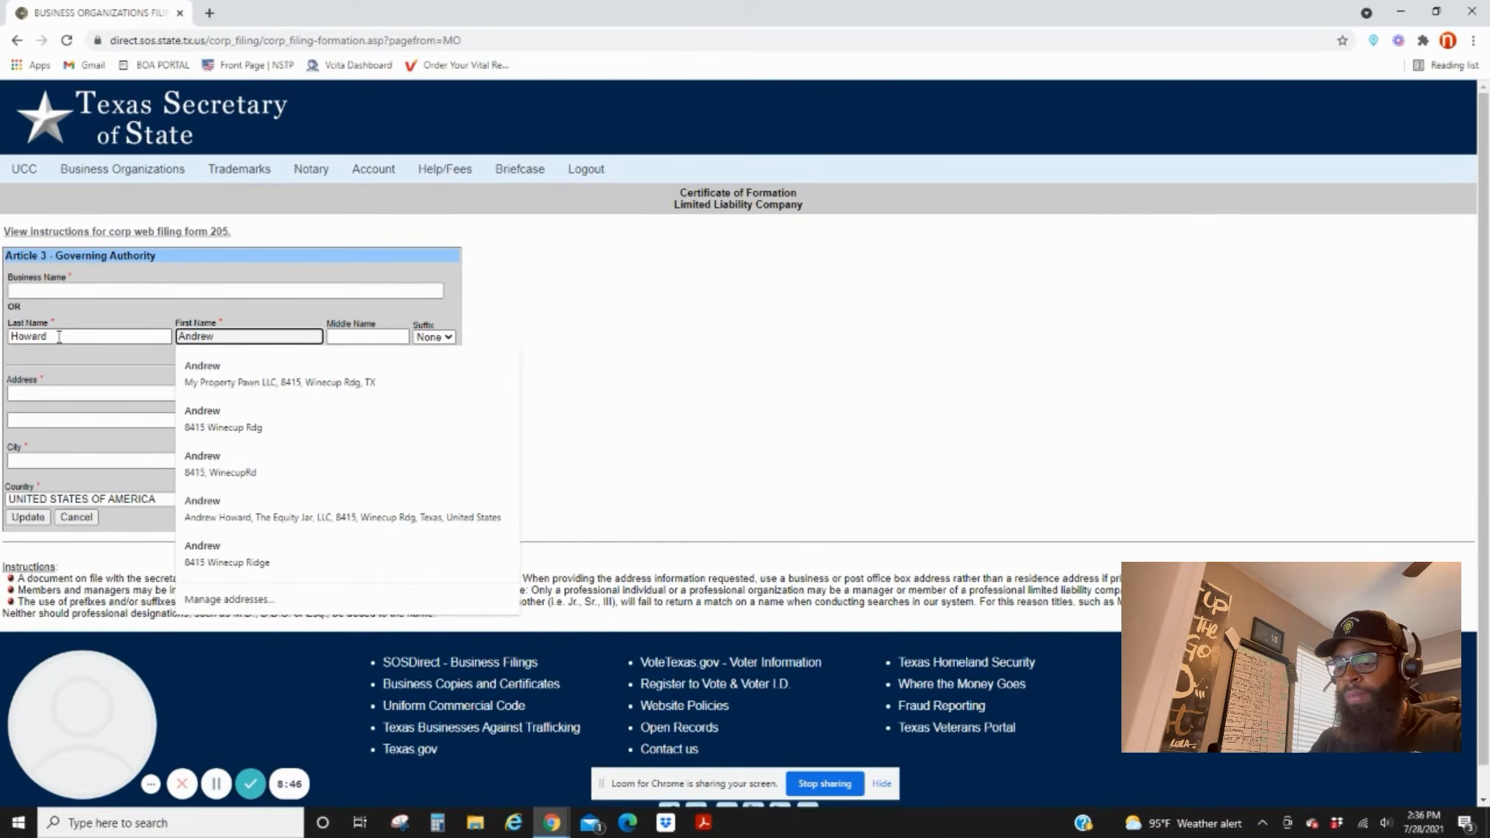
# Fill the manager's street address from the saved suggestion, add city and zip code, and update
pyautogui.click(35, 393)
pyautogui.write('123 main jane rd')
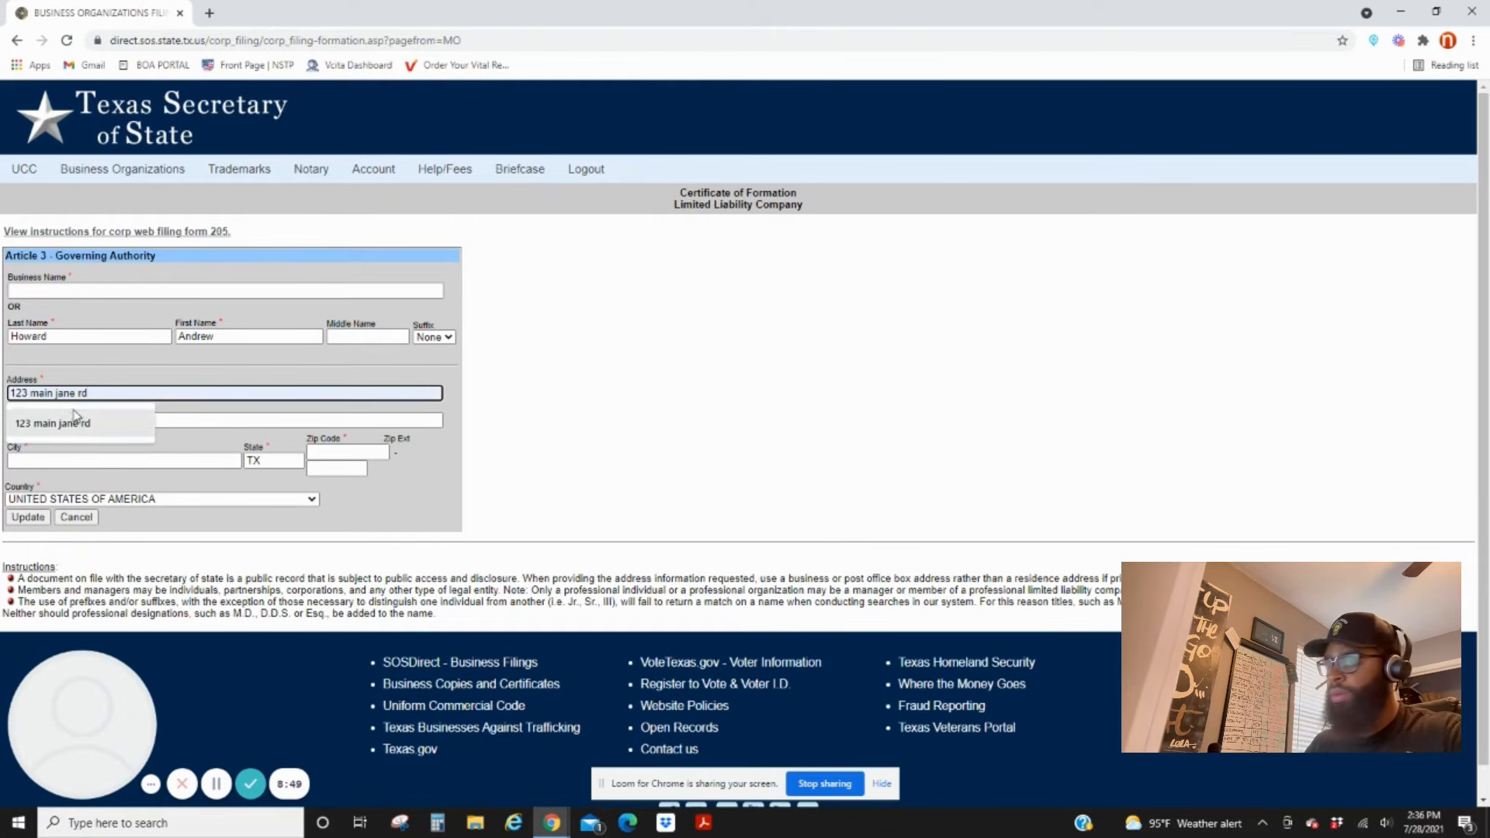
pyautogui.click(78, 423)
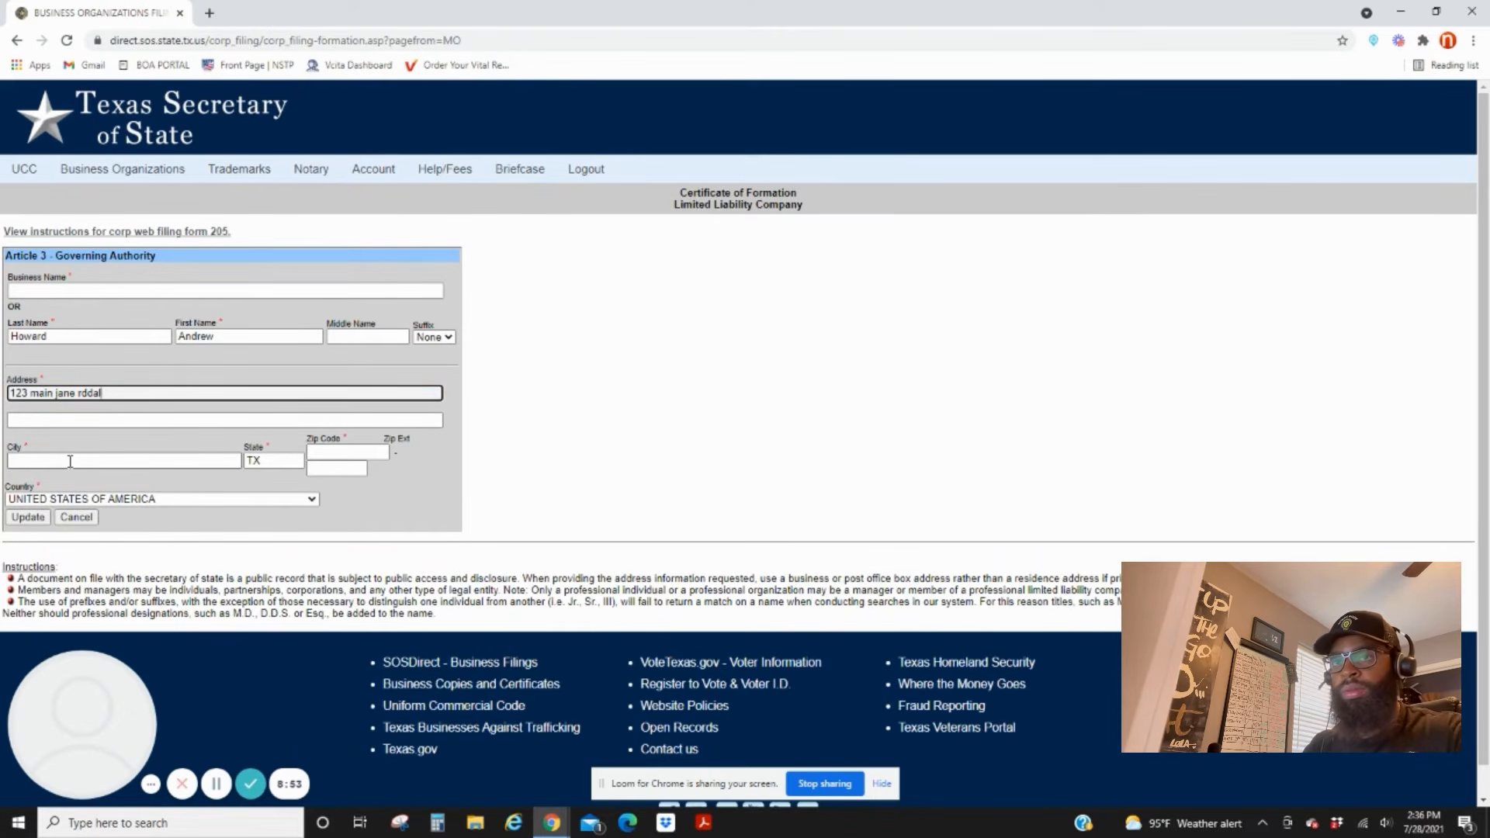
pyautogui.press('Tab')
pyautogui.press('Tab')
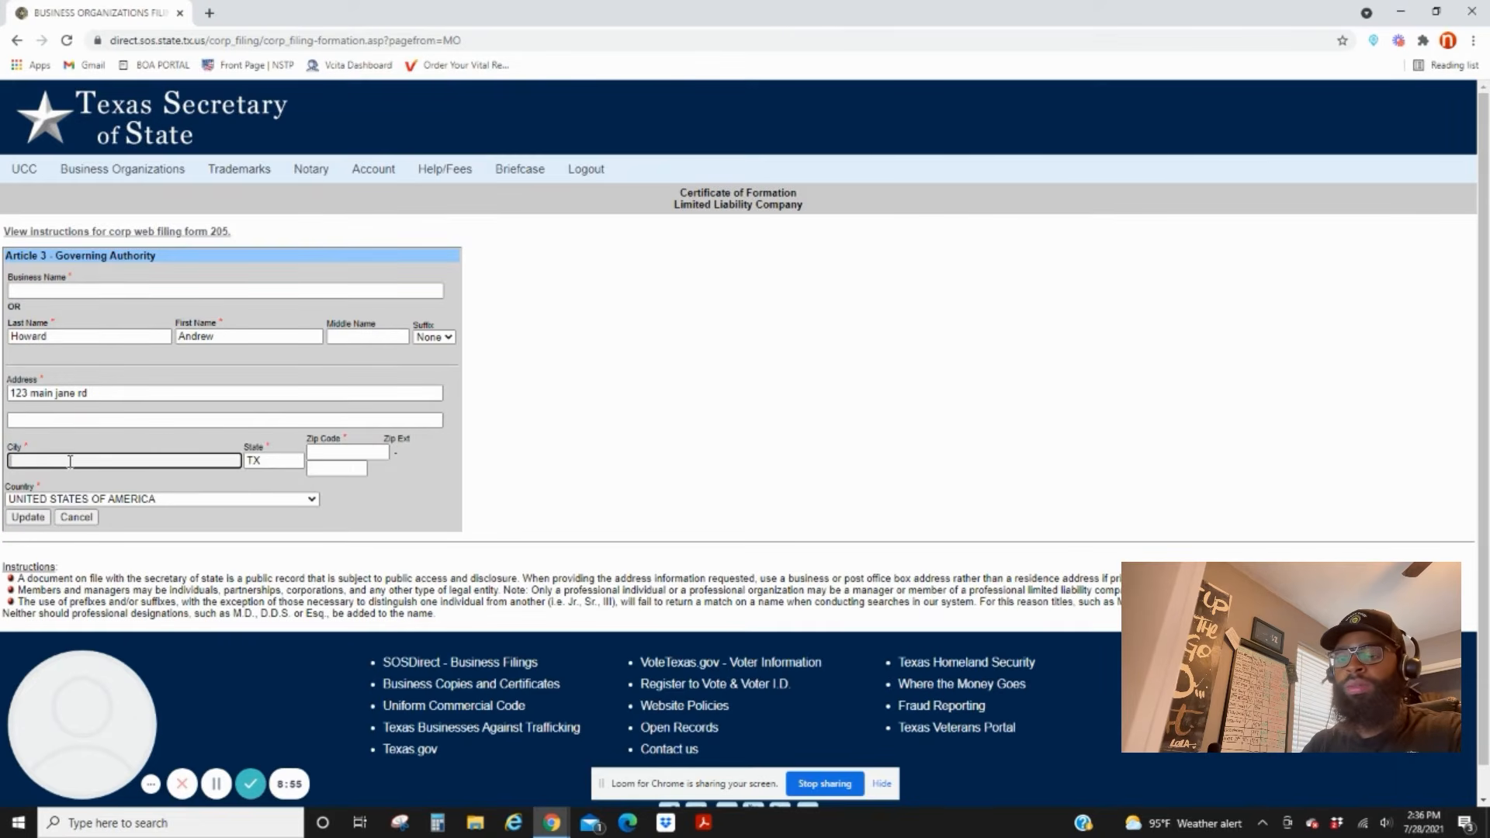
pyautogui.write('dallas')
pyautogui.press('Tab')
pyautogui.press('Tab')
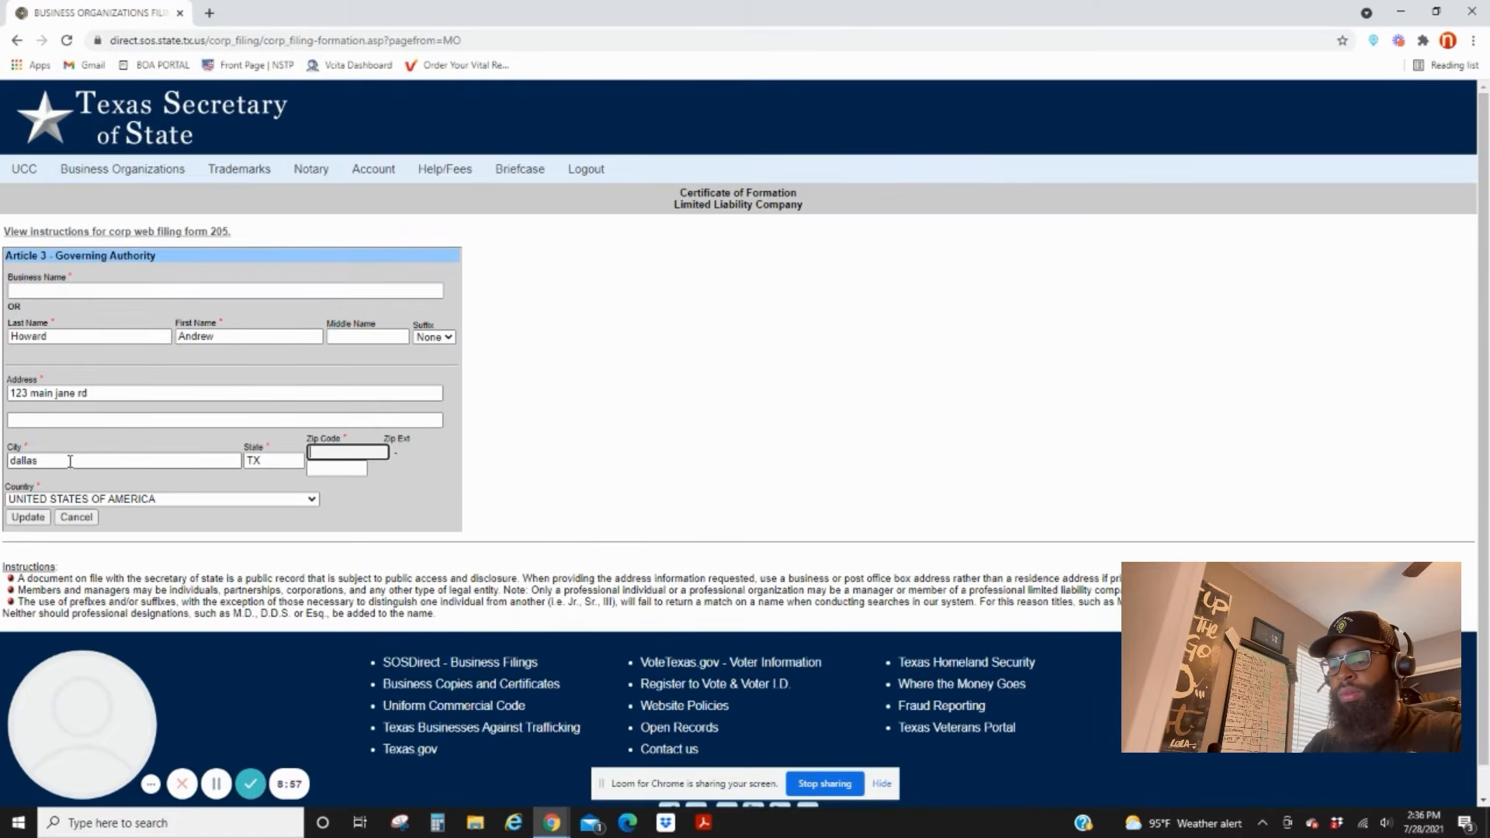
pyautogui.write('75249')
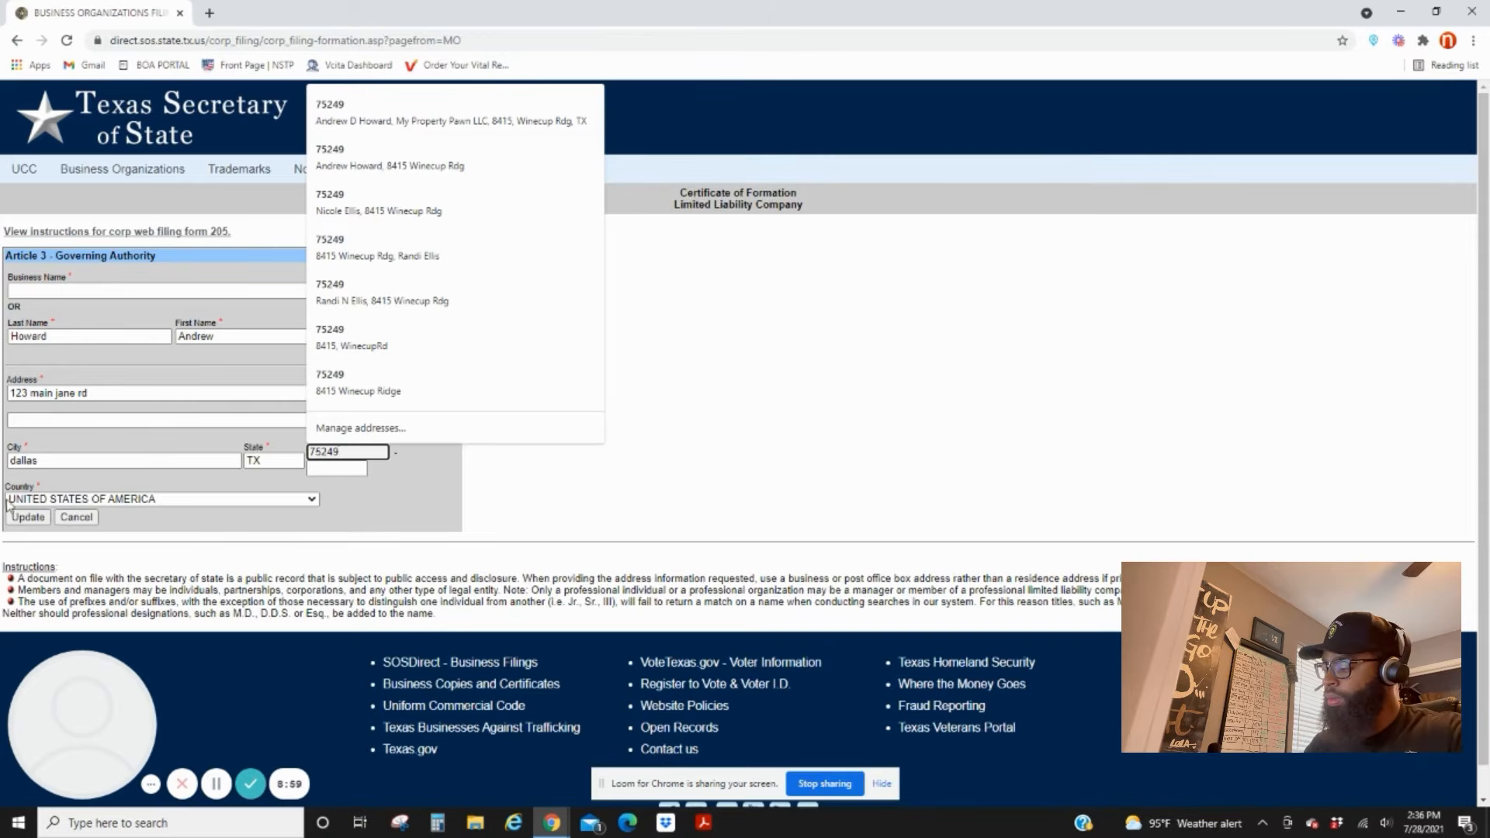
pyautogui.click(28, 518)
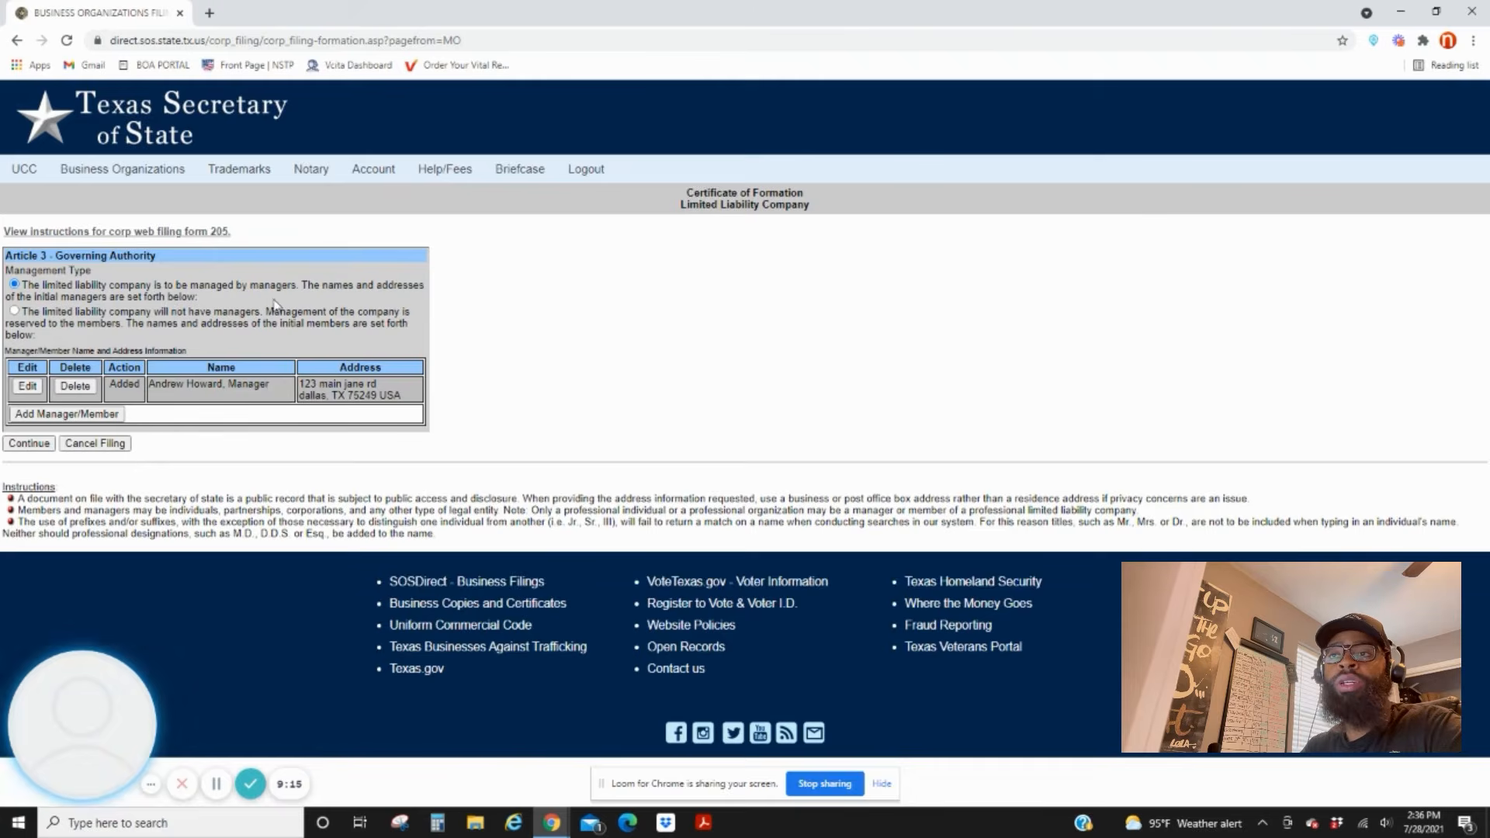
# Continue past Governing Authority and Supplemental Provisions without adding provisions or attachments
pyautogui.click(31, 444)
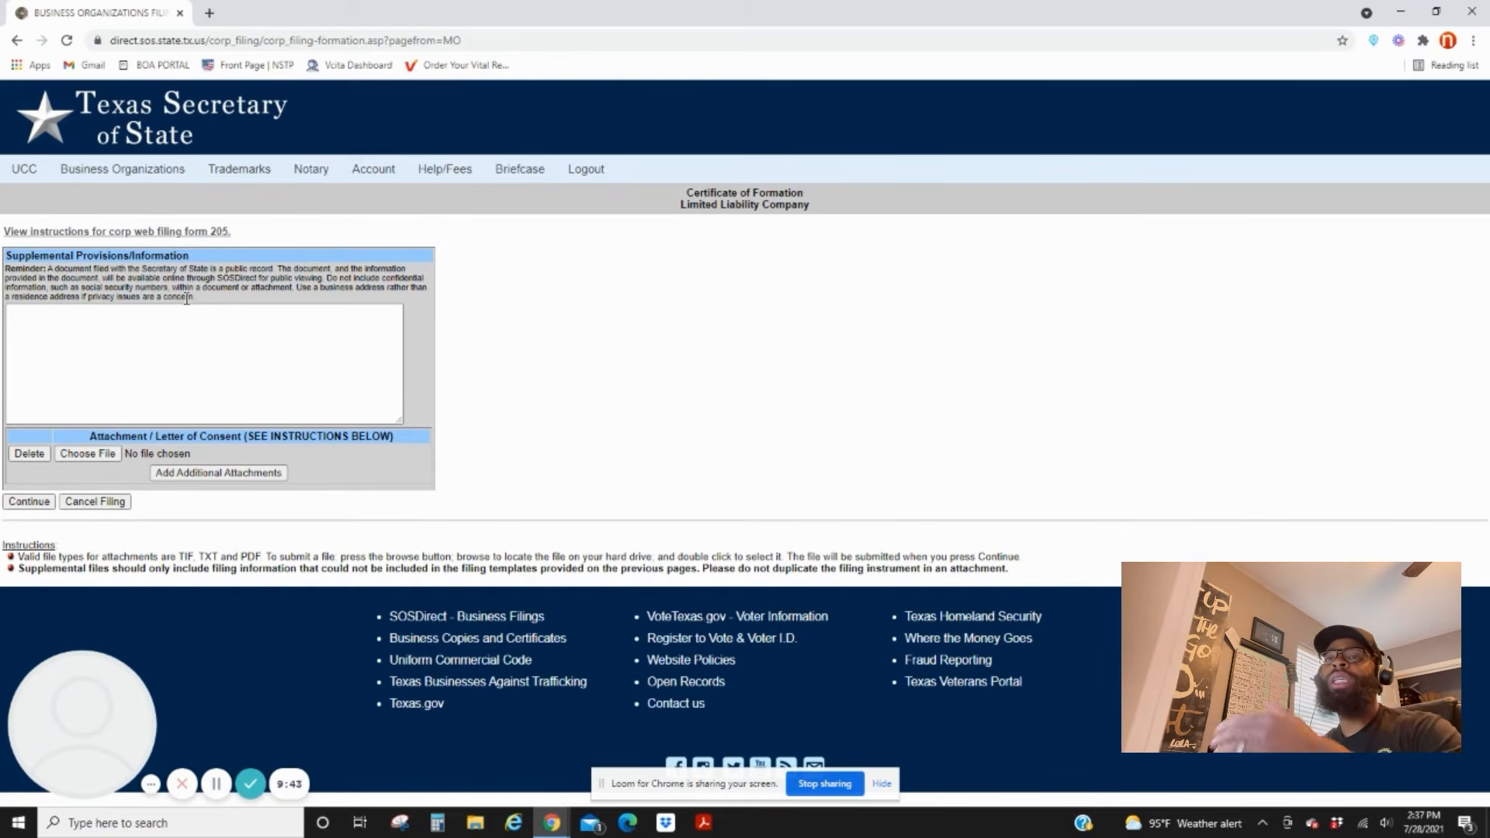
pyautogui.click(44, 505)
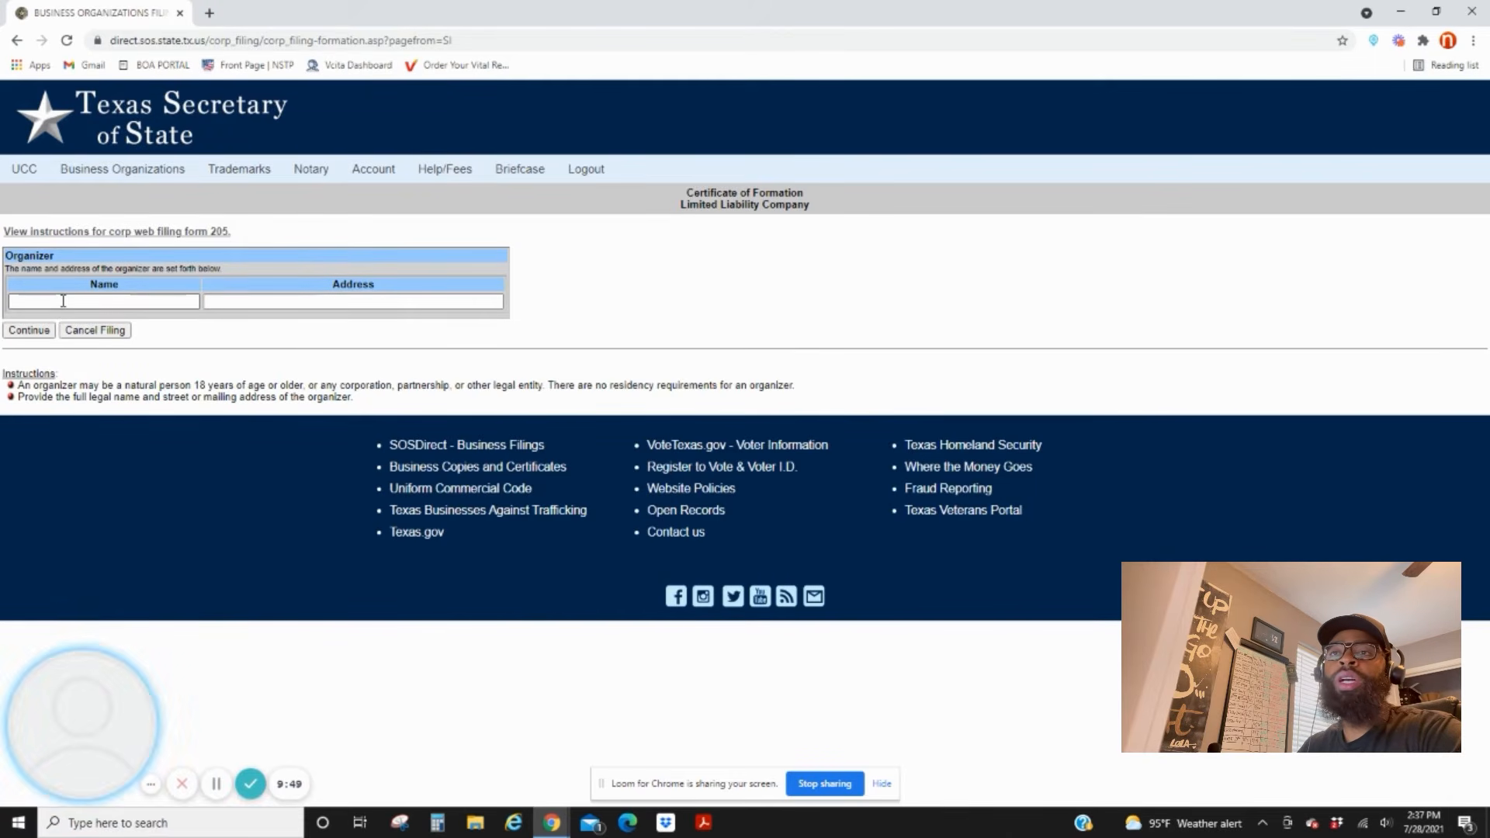
# Fill the organizer name from the saved suggestion and correct the last name's spelling
pyautogui.click(63, 301)
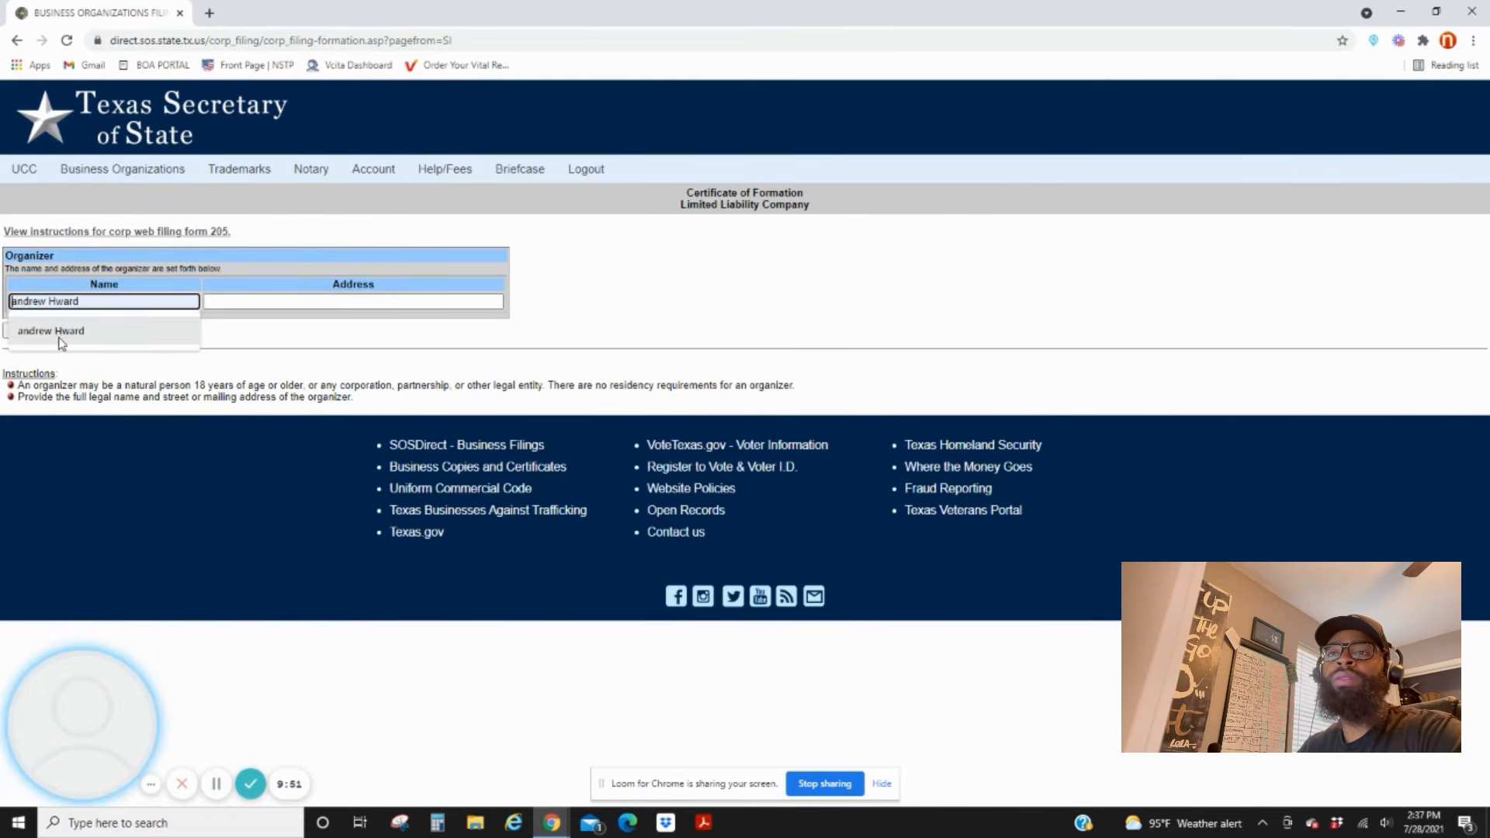
pyautogui.click(58, 334)
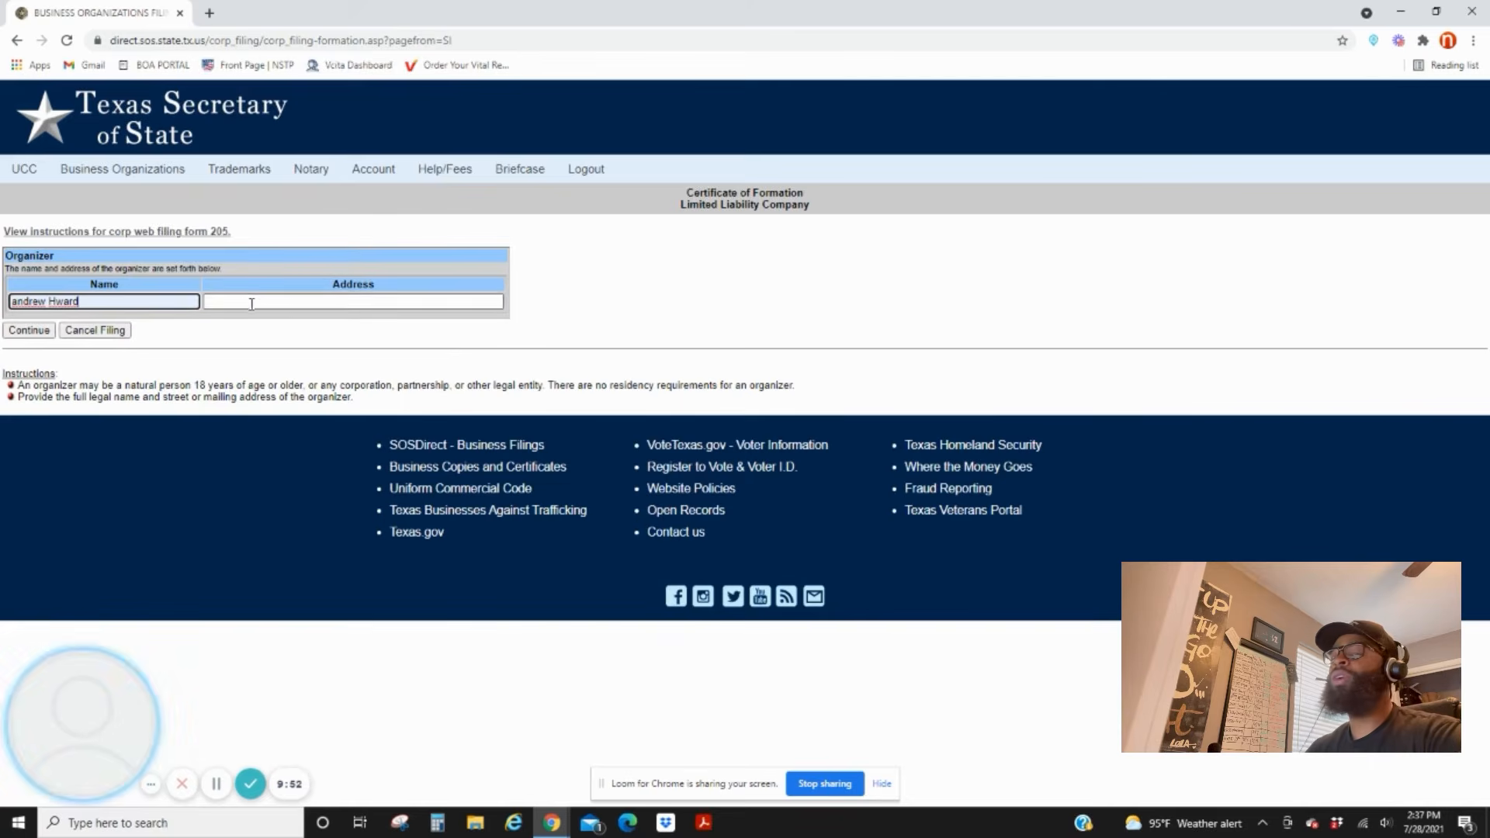
pyautogui.click(129, 302)
pyautogui.press('BackSpace')
pyautogui.press('BackSpace')
pyautogui.press('BackSpace')
pyautogui.press('BackSpace')
pyautogui.write('oward')
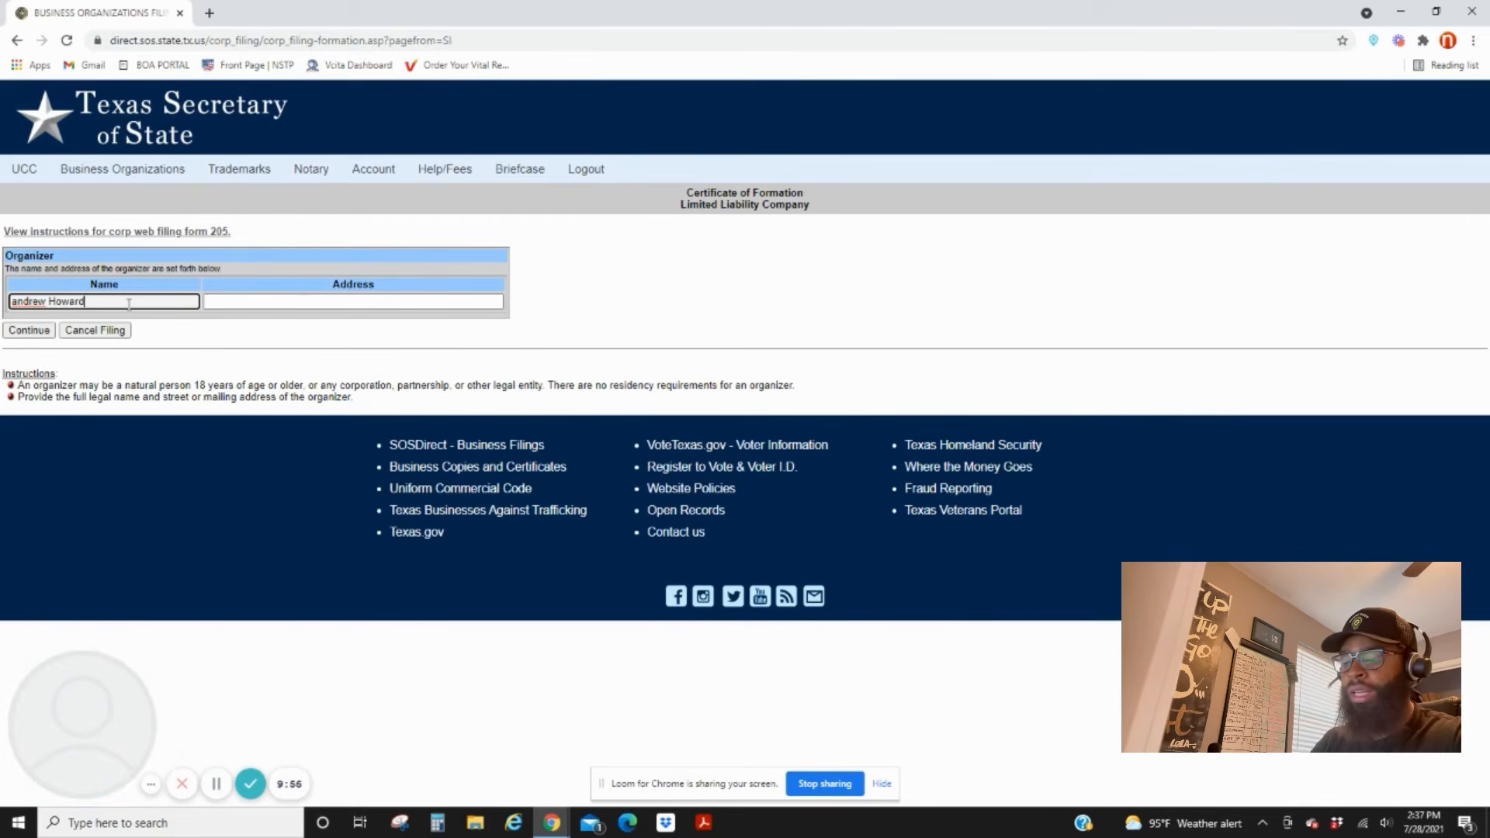
# Autofill the organizer's street address from the saved suggestion and continue to Execution
pyautogui.press('Tab')
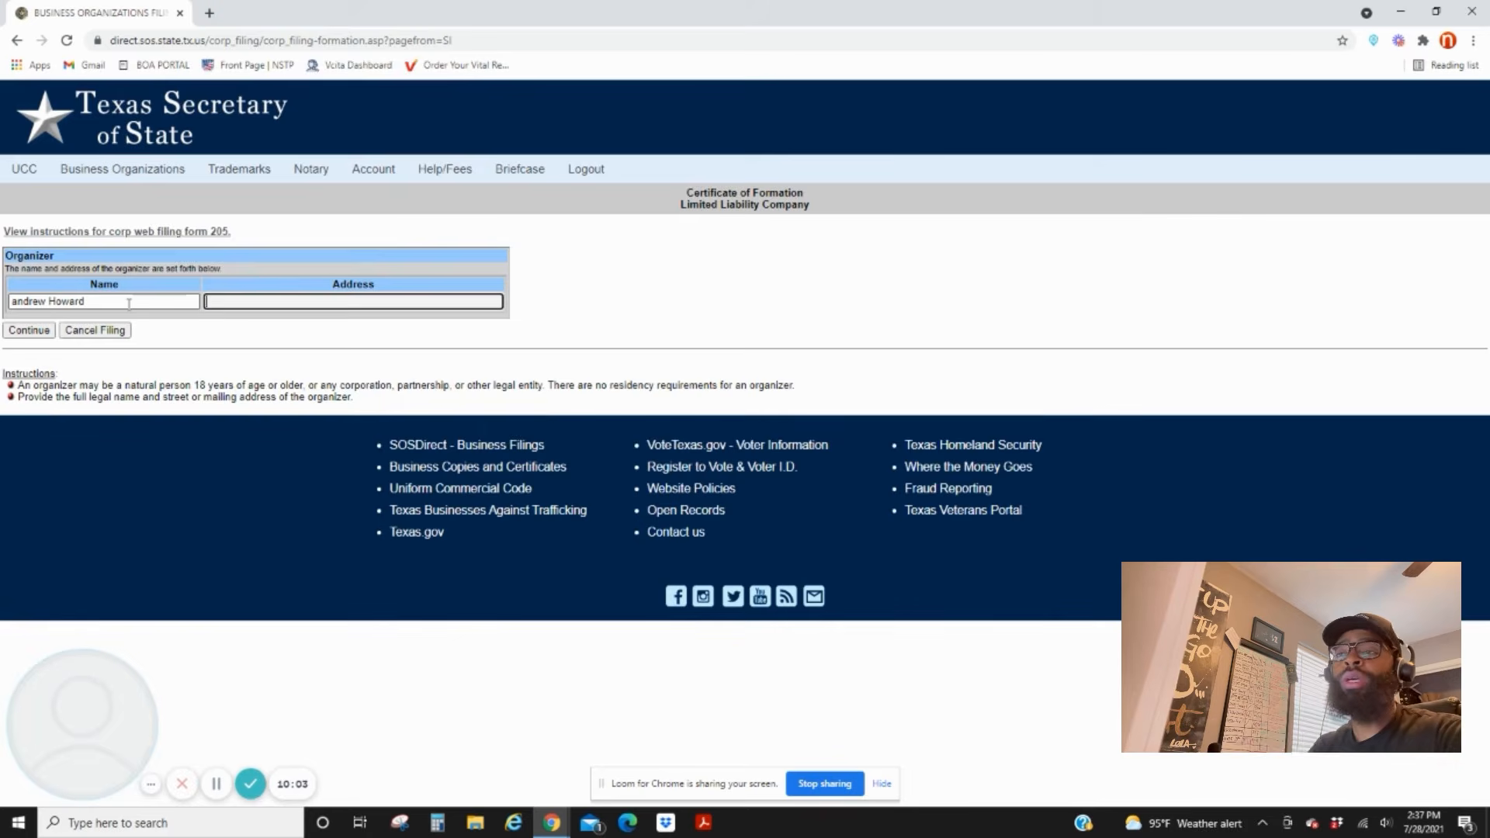
pyautogui.write('123 main jane')
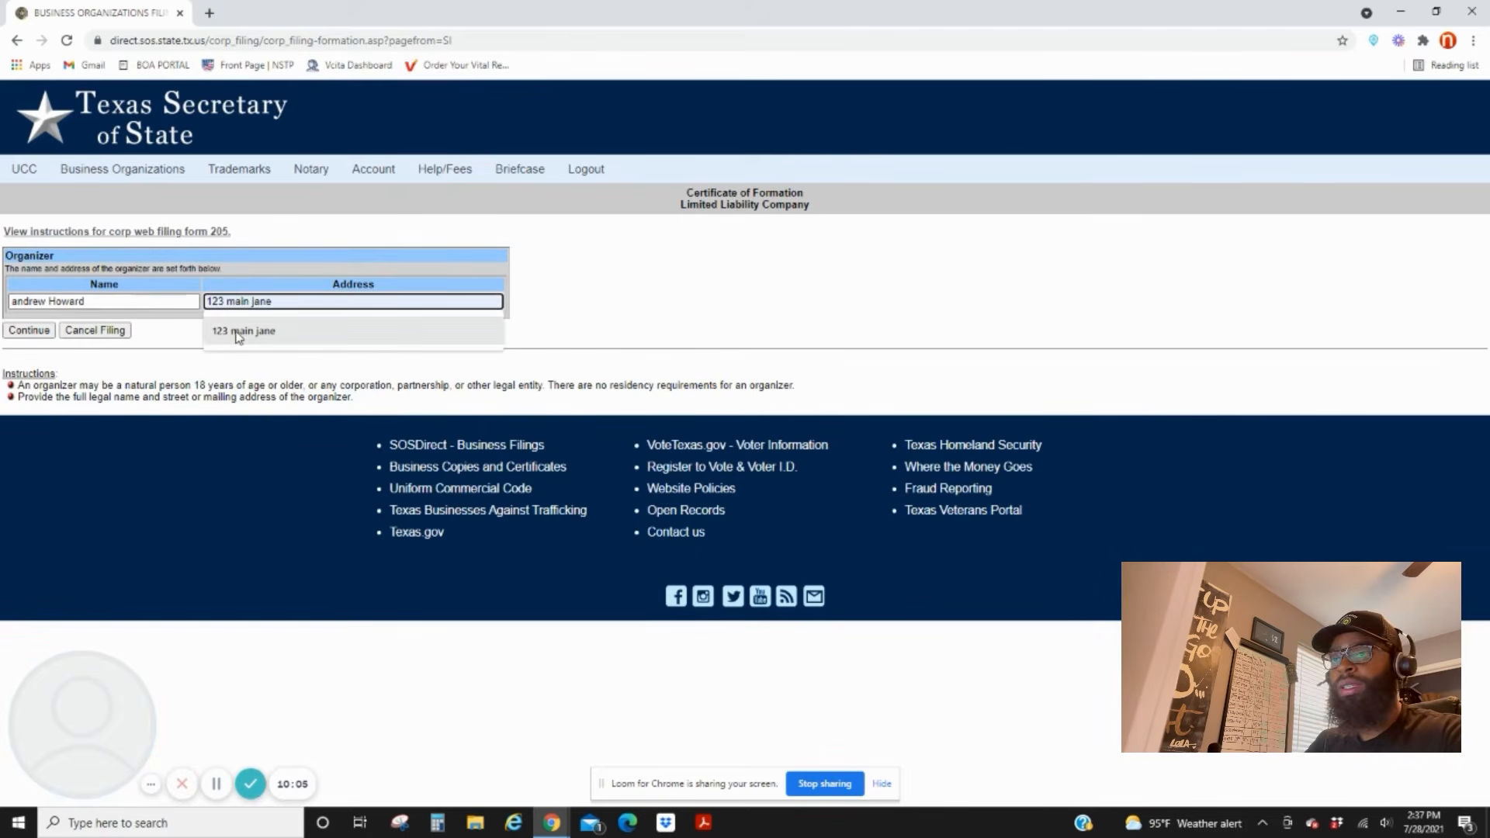
pyautogui.click(238, 337)
pyautogui.click(35, 333)
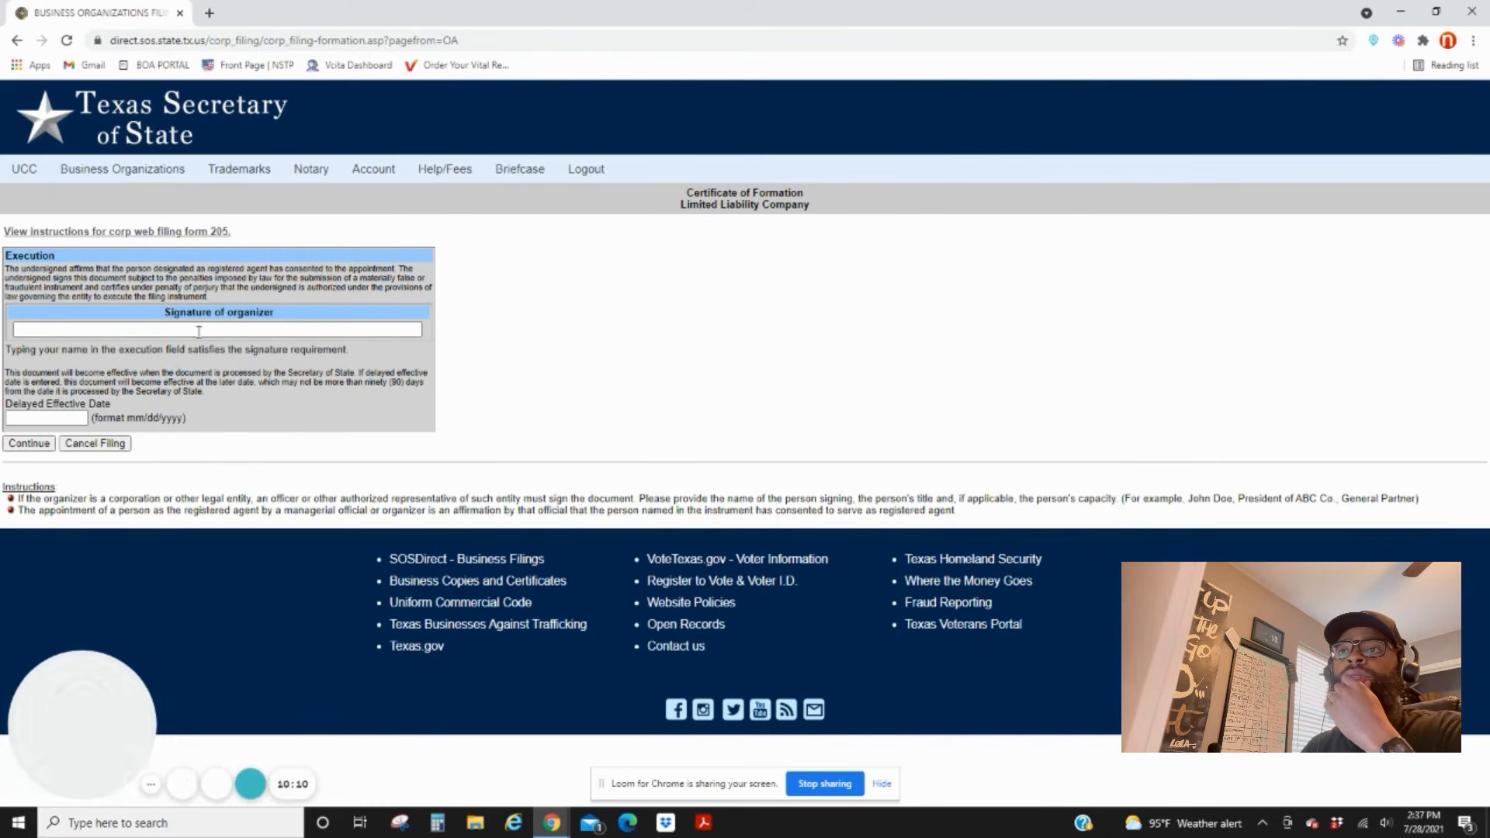
pyautogui.click(198, 330)
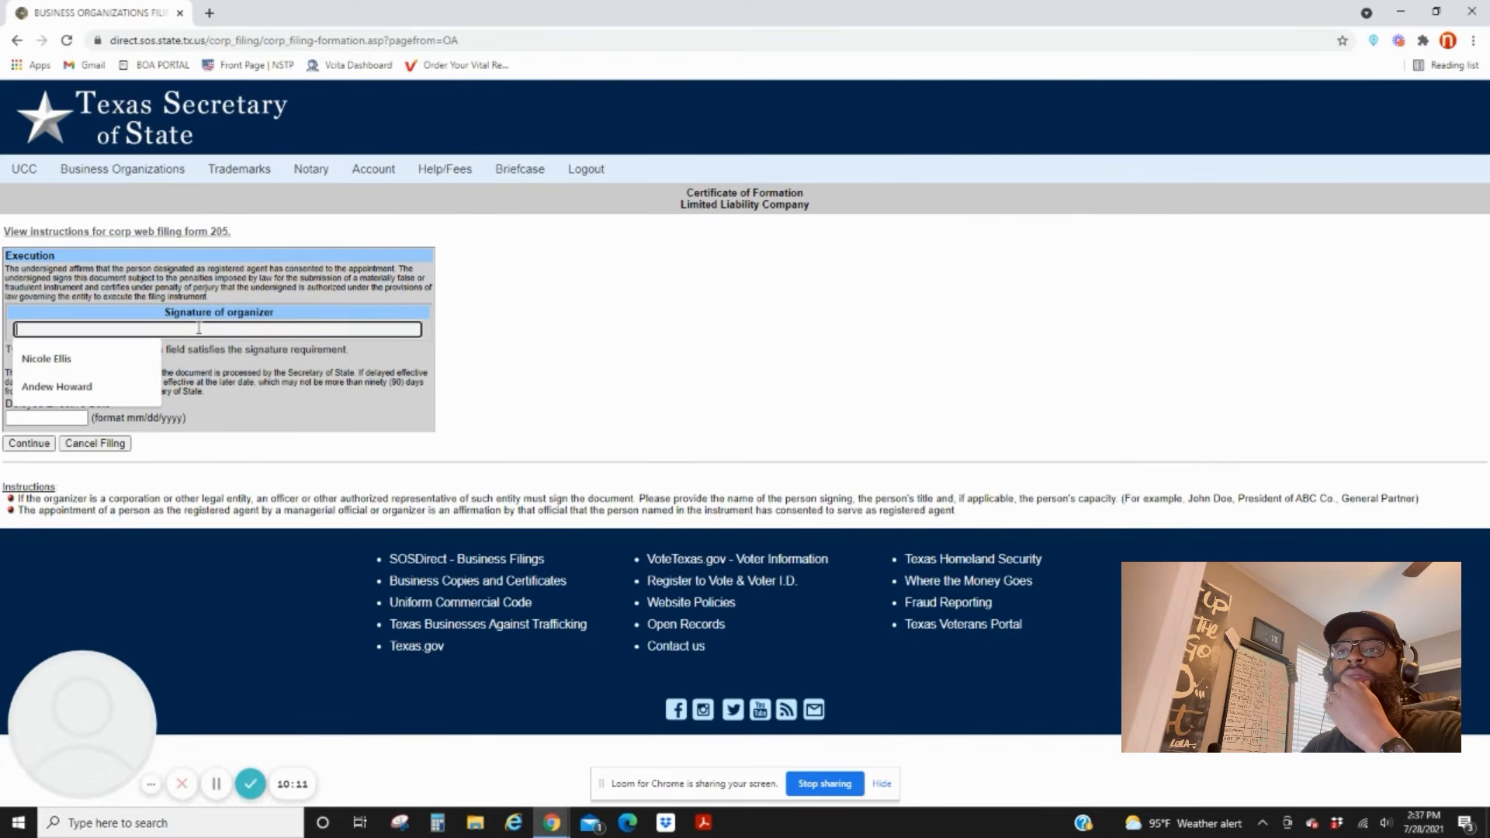
# Sign with the saved organizer name and continue to the $300.00 filing review
pyautogui.click(97, 385)
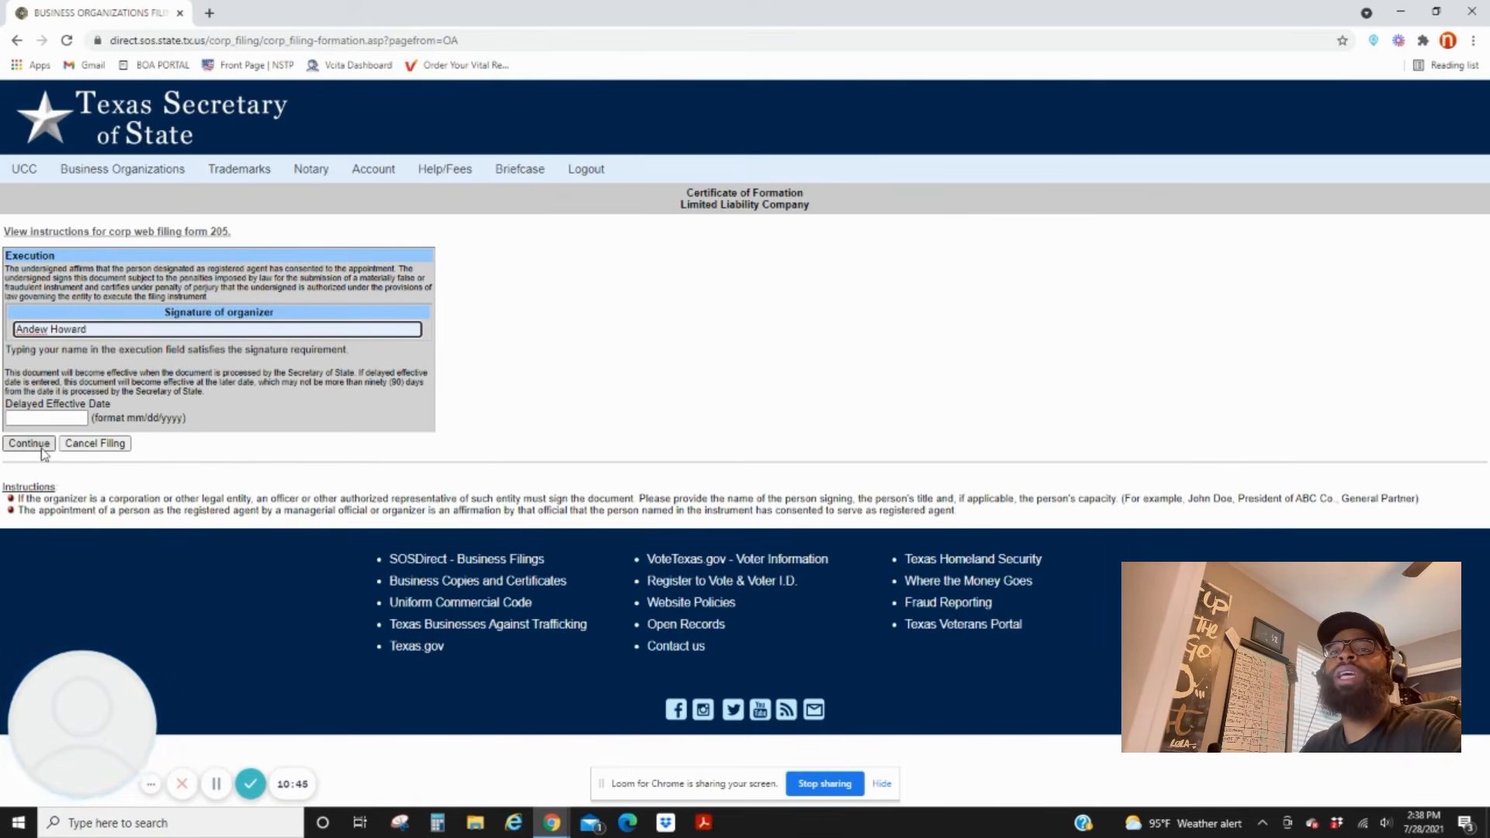
pyautogui.click(45, 452)
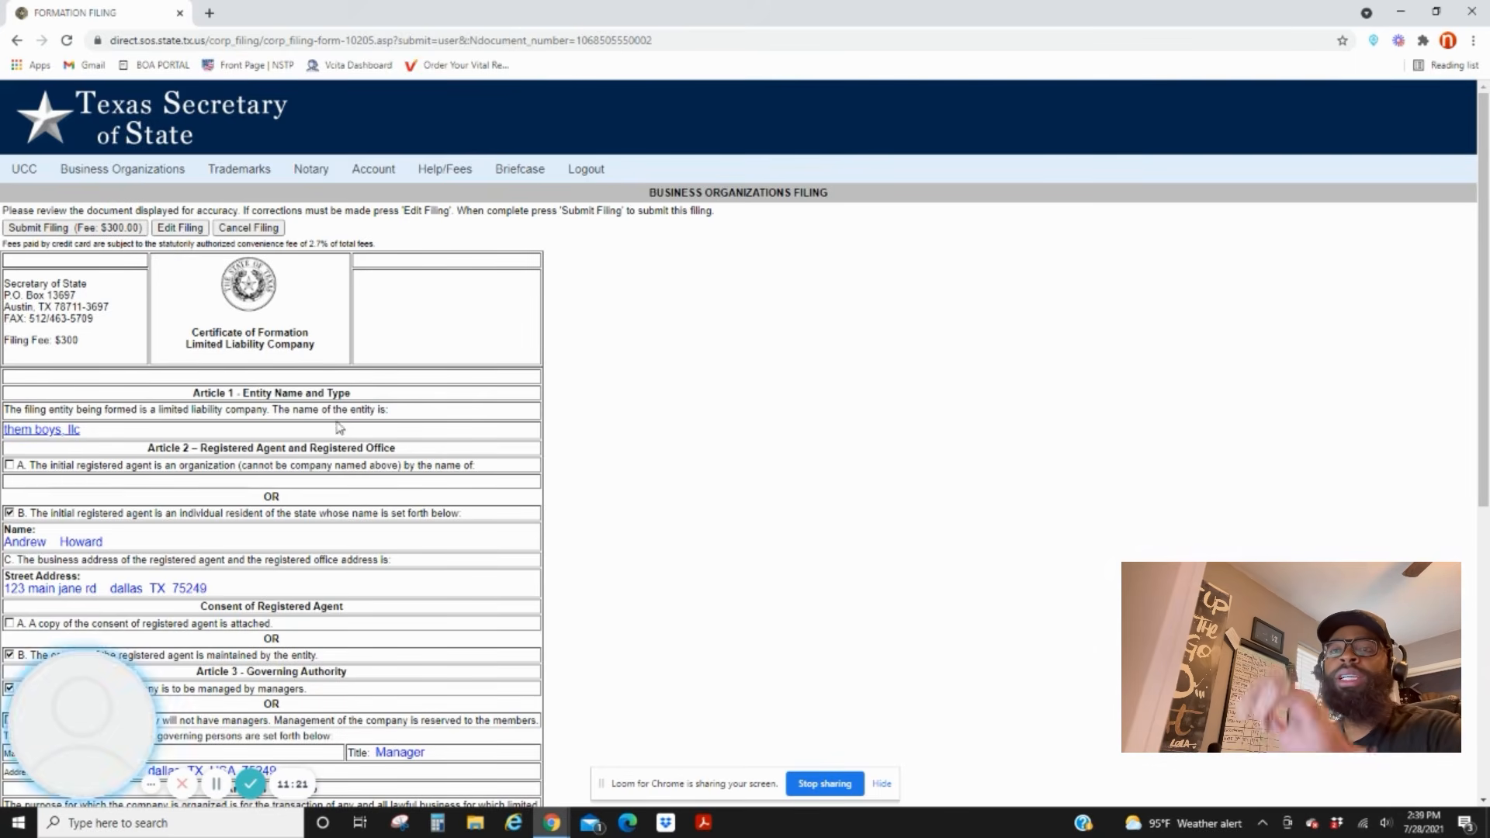
pyautogui.scroll(-1, 245, 382)
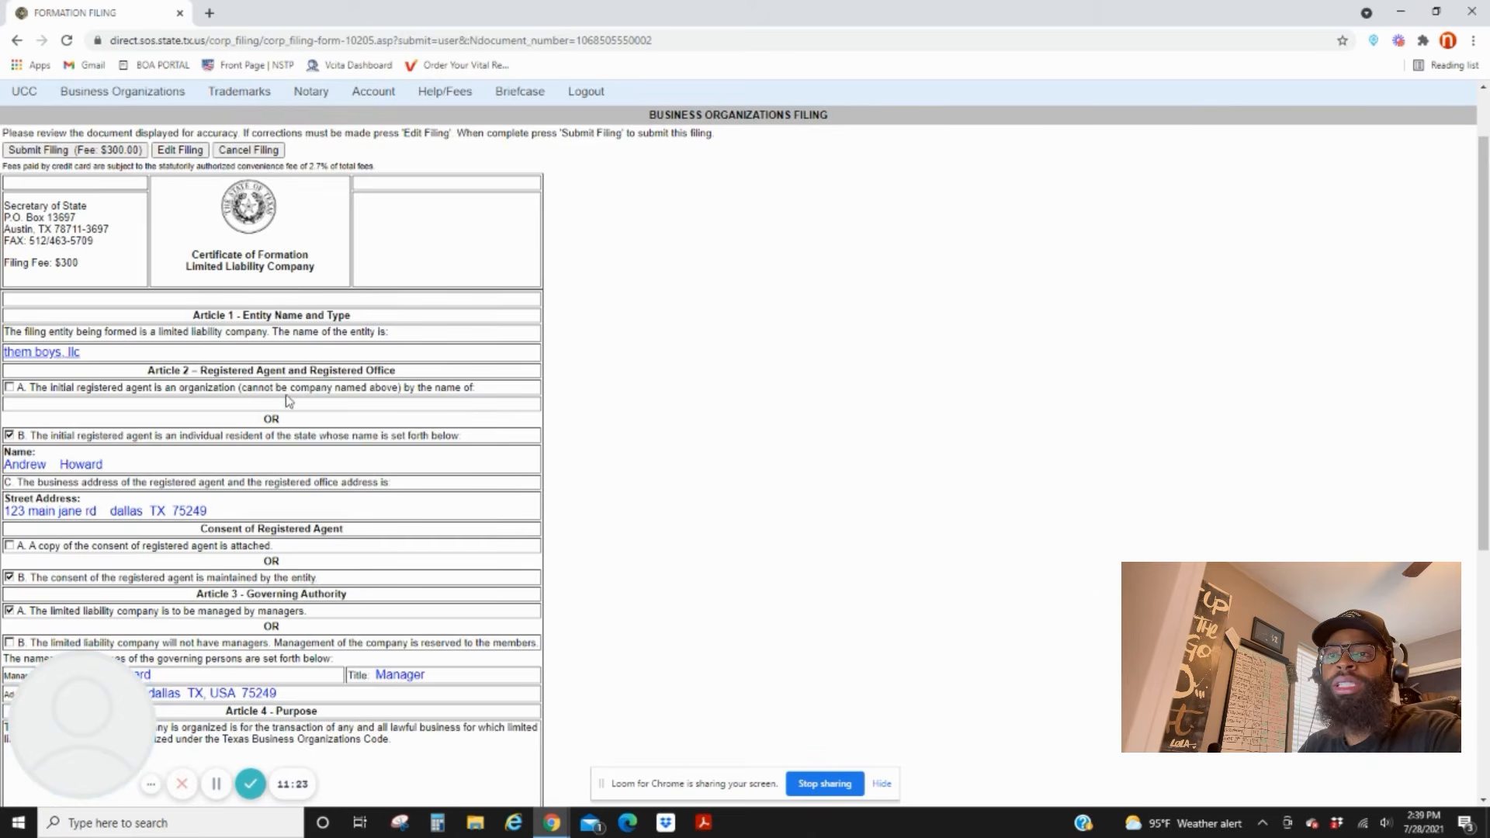
pyautogui.scroll(-2, 261, 402)
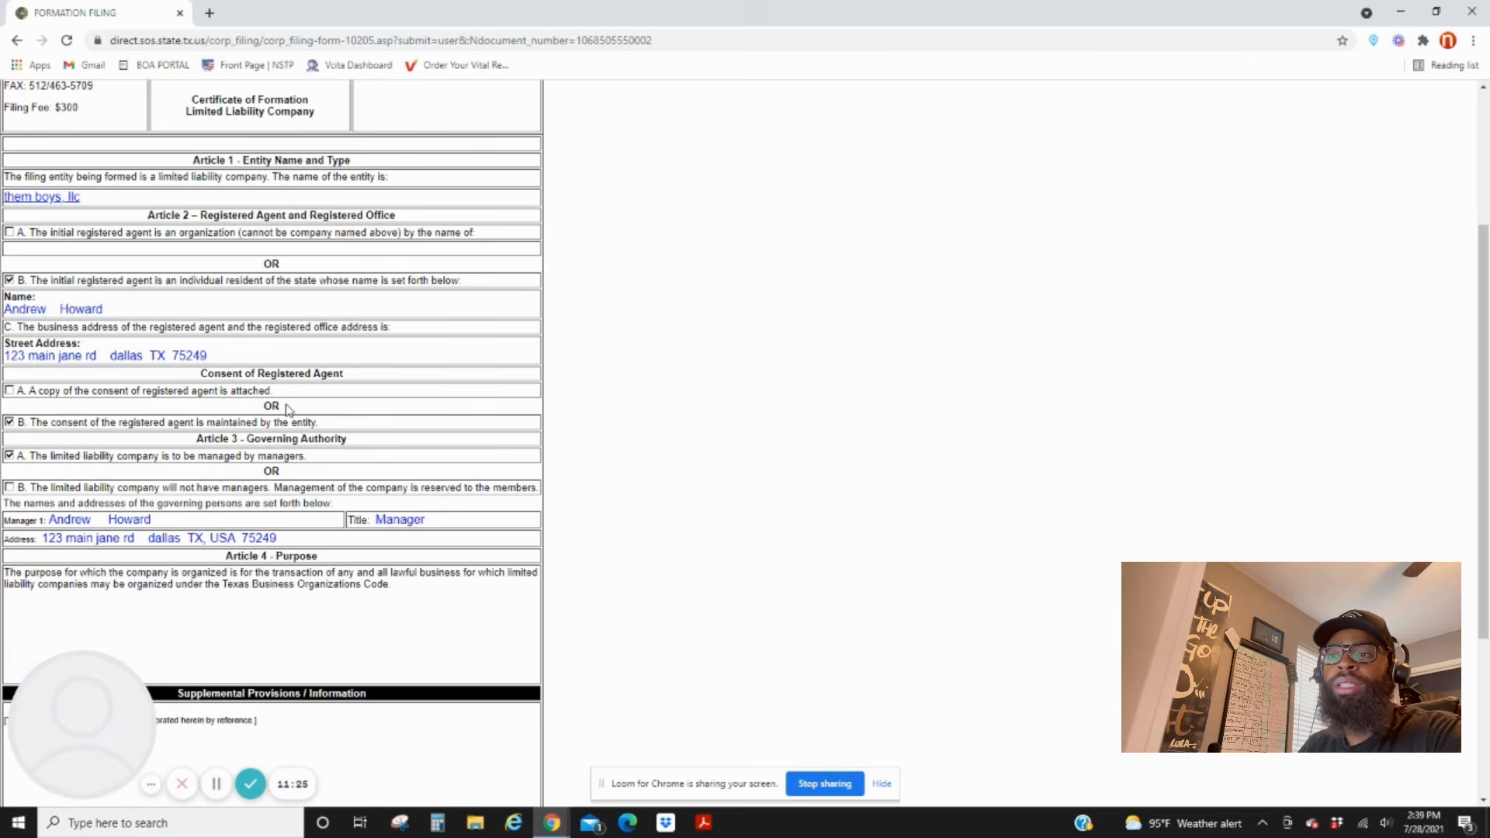
pyautogui.scroll(-2, 286, 409)
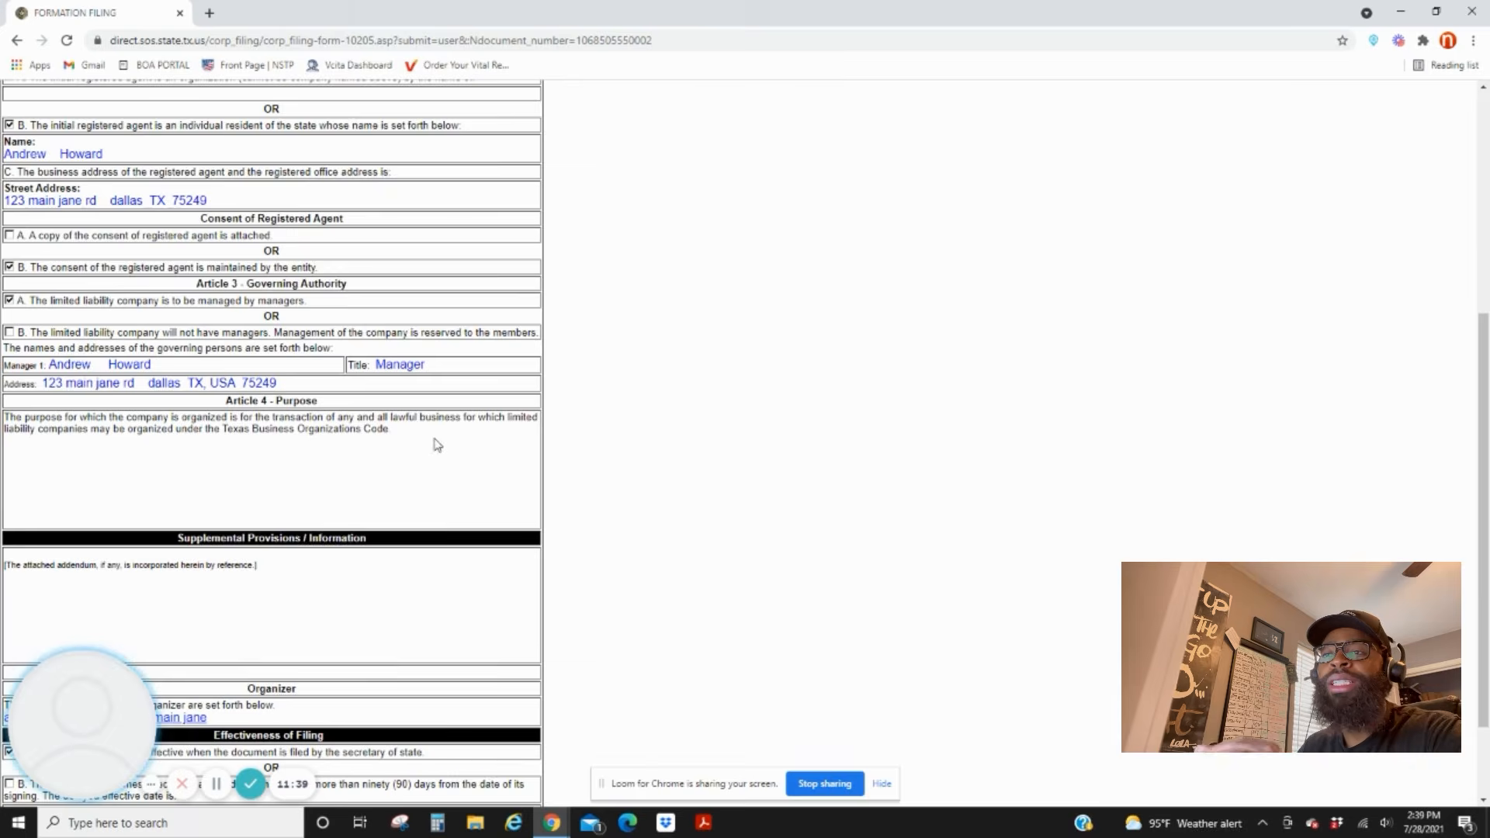
pyautogui.scroll(-2, 433, 447)
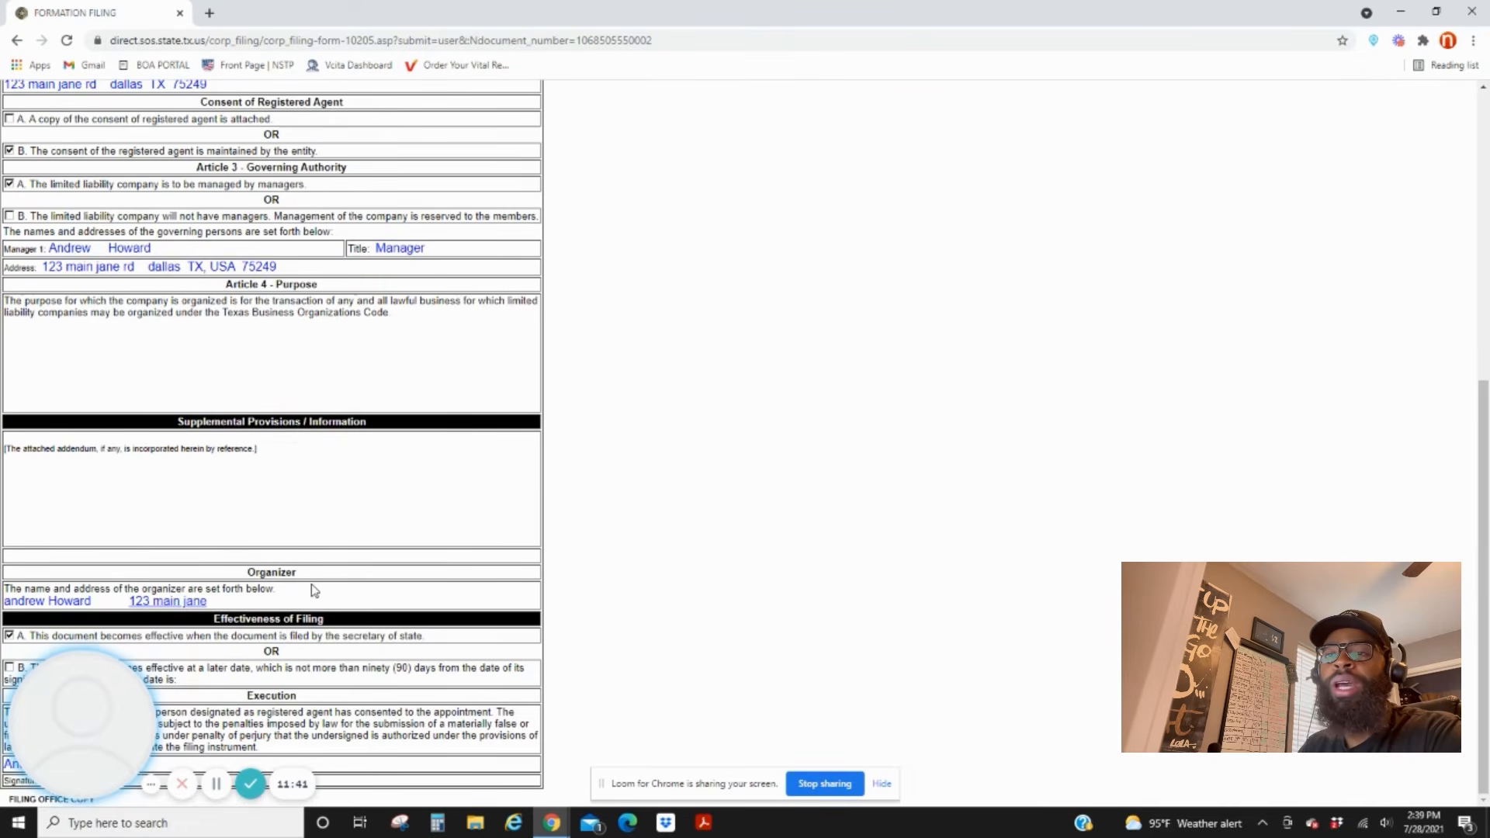
pyautogui.scroll(1, 302, 636)
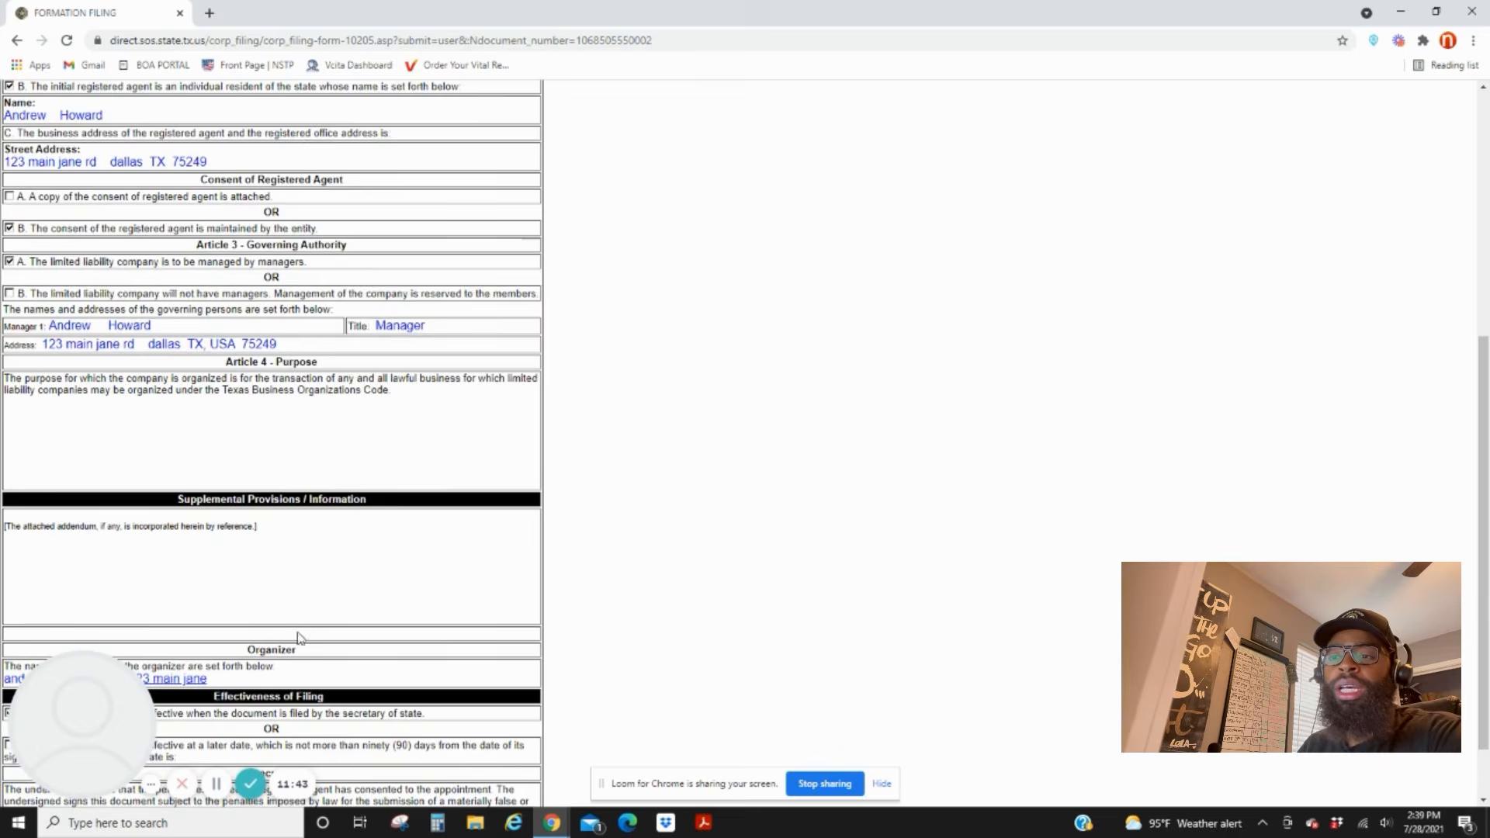
pyautogui.scroll(-1, 296, 635)
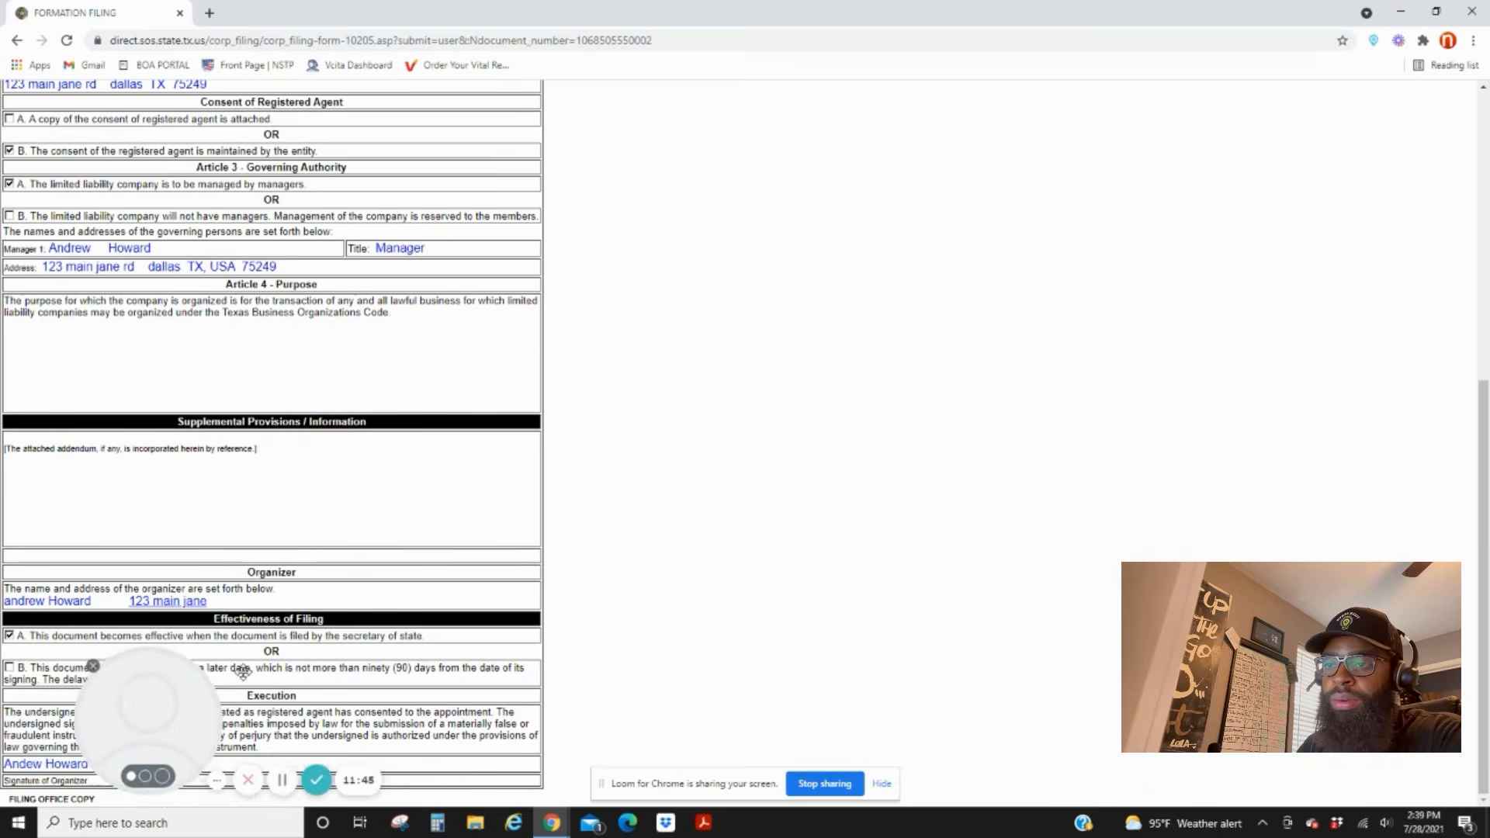
pyautogui.moveTo(170, 692); pyautogui.dragTo(1195, 491)
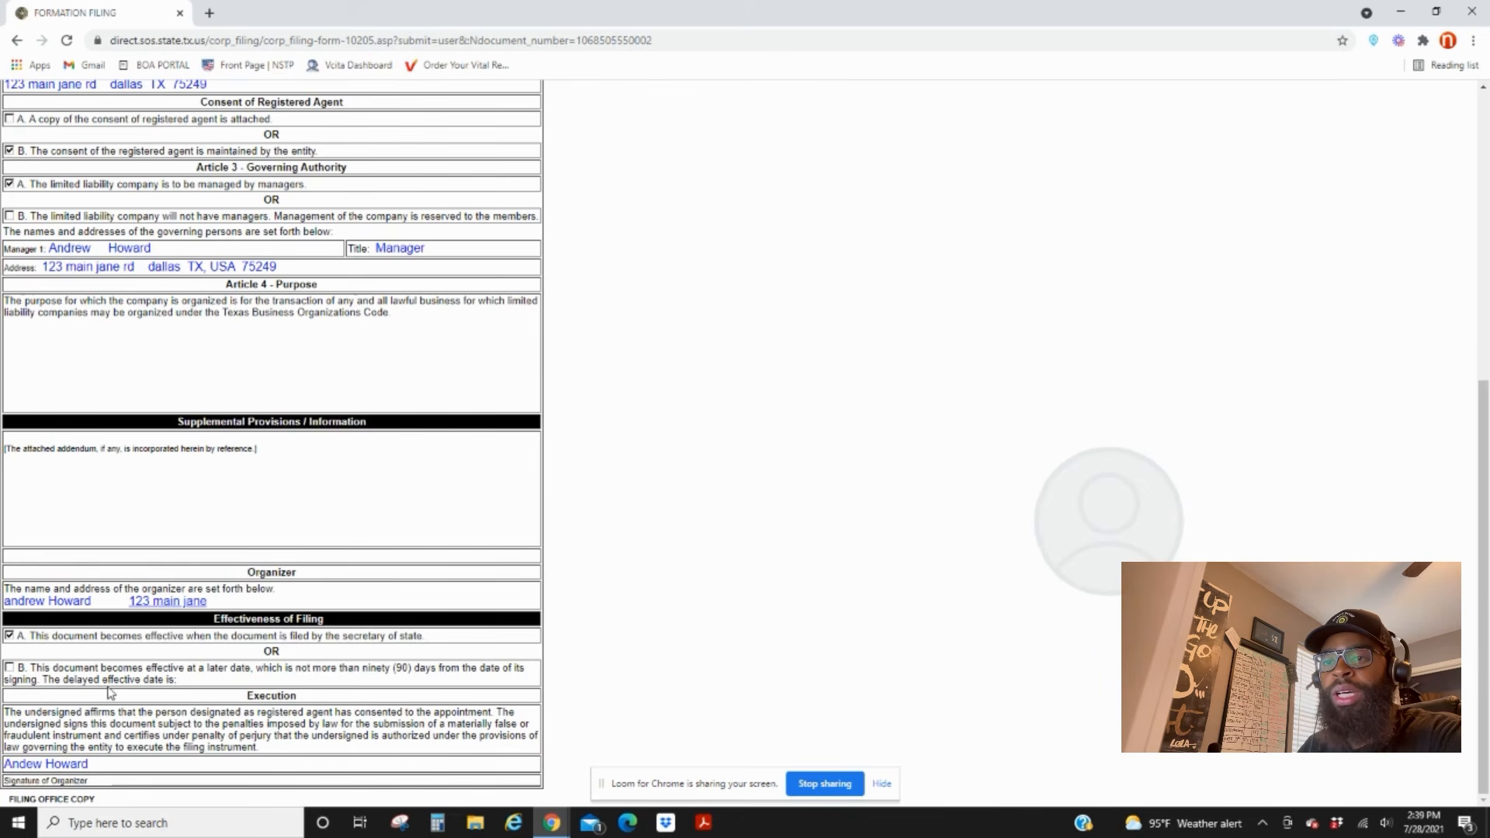
pyautogui.scroll(6, 261, 578)
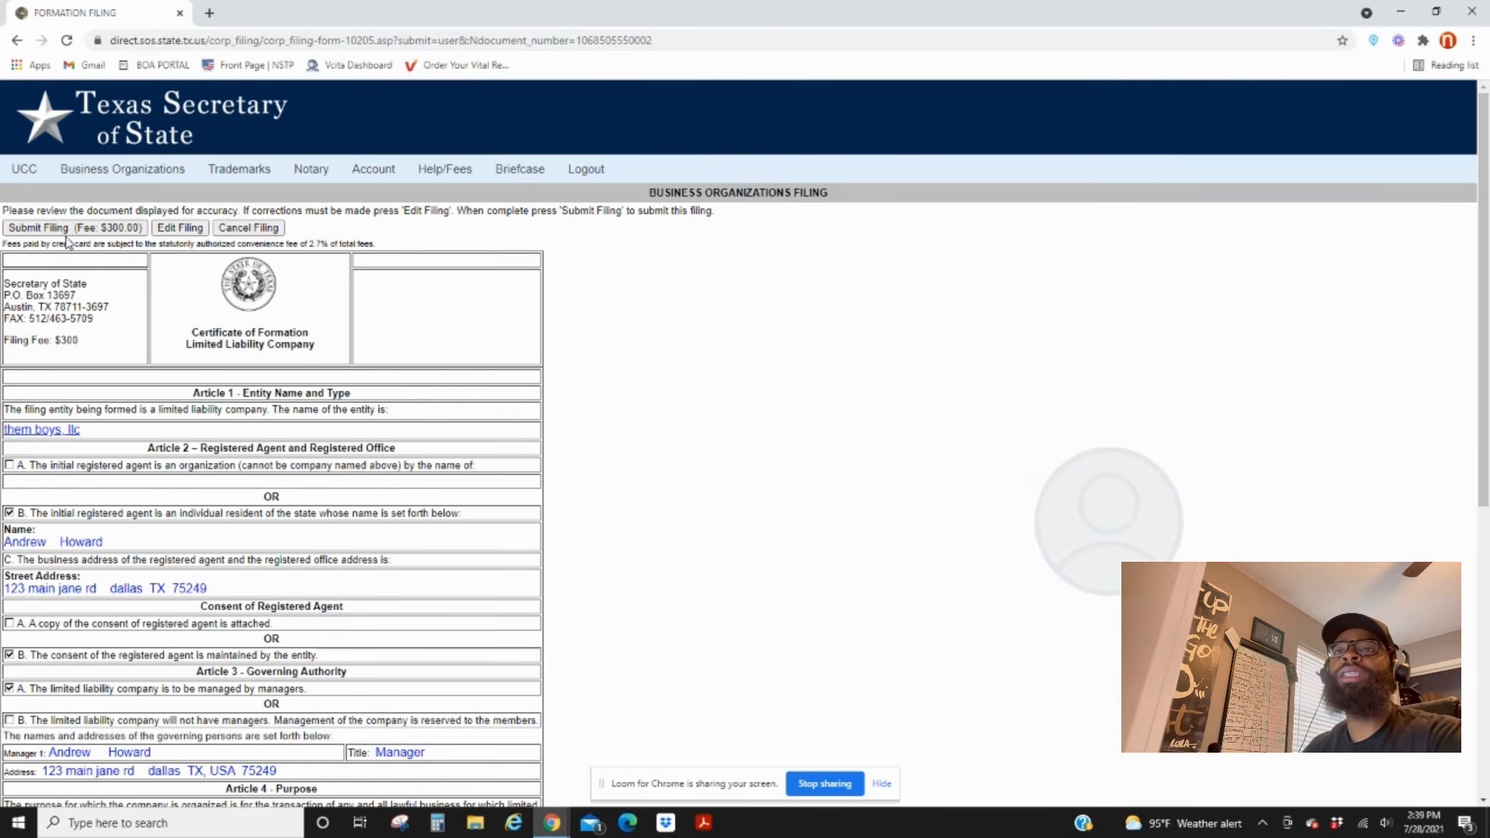
# Cancel the Certificate of Formation filing from the review page and log out
pyautogui.click(253, 231)
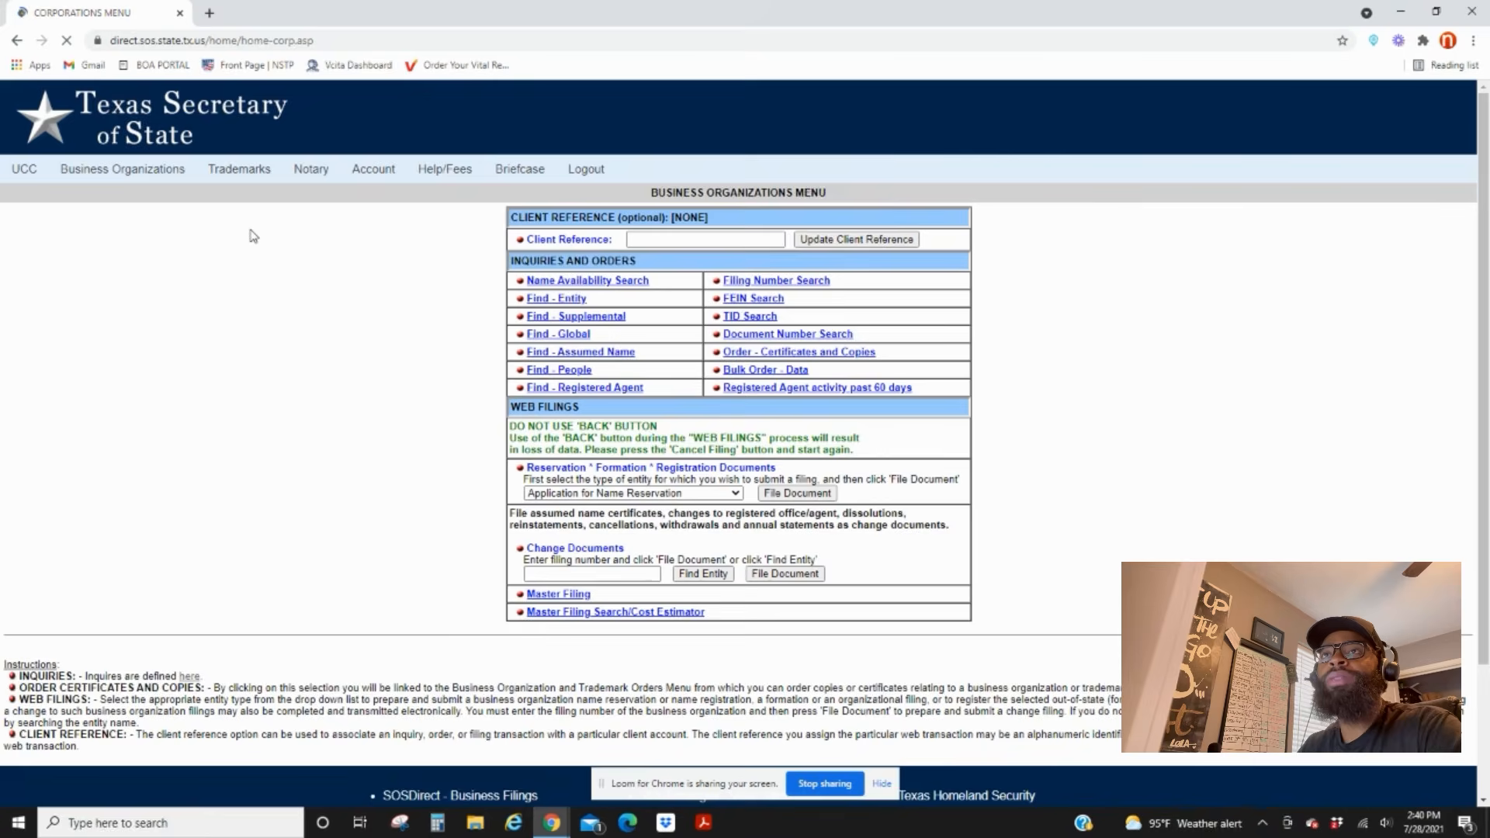
pyautogui.click(586, 170)
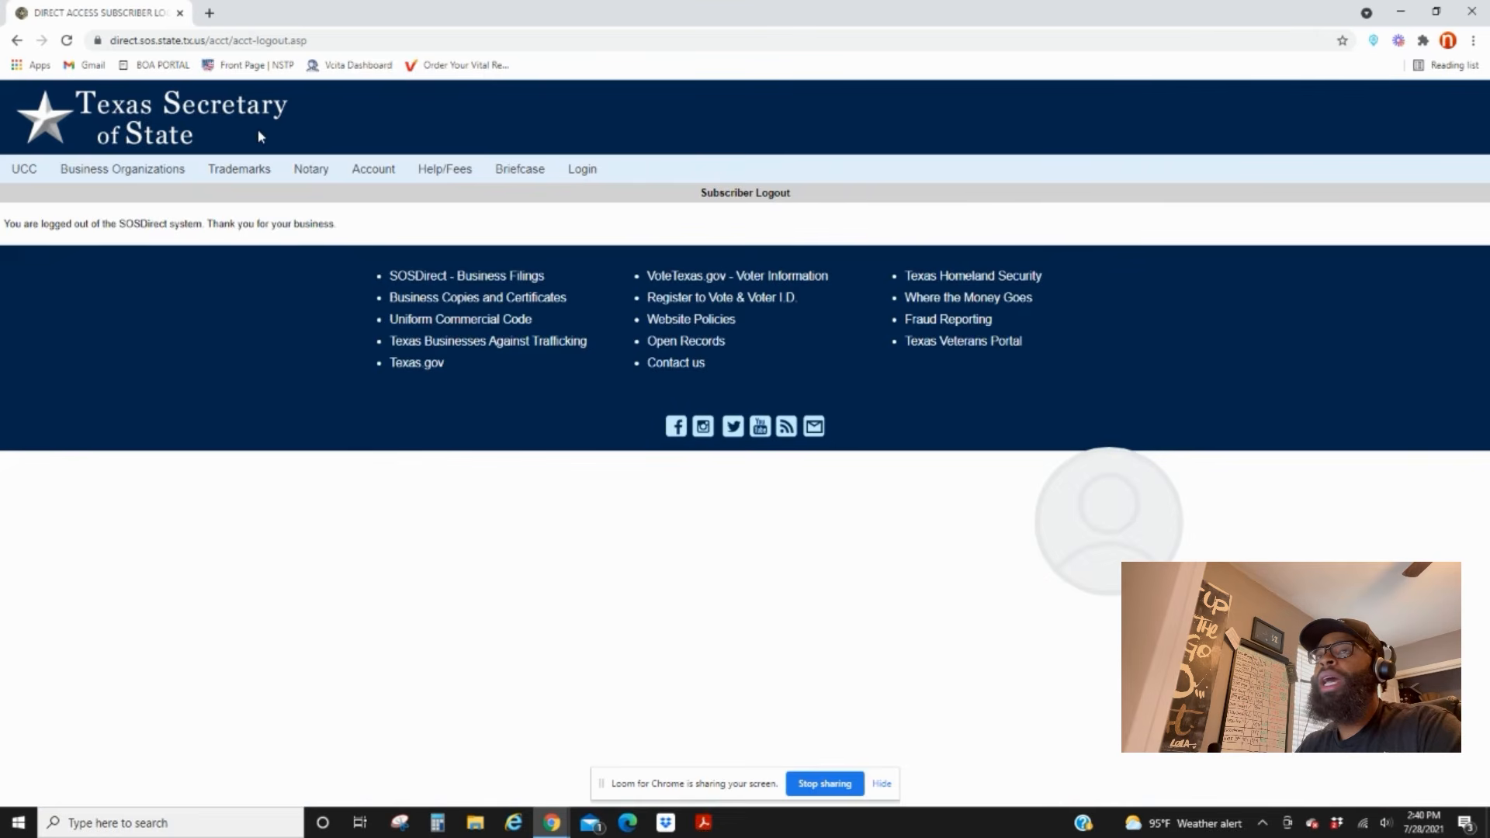